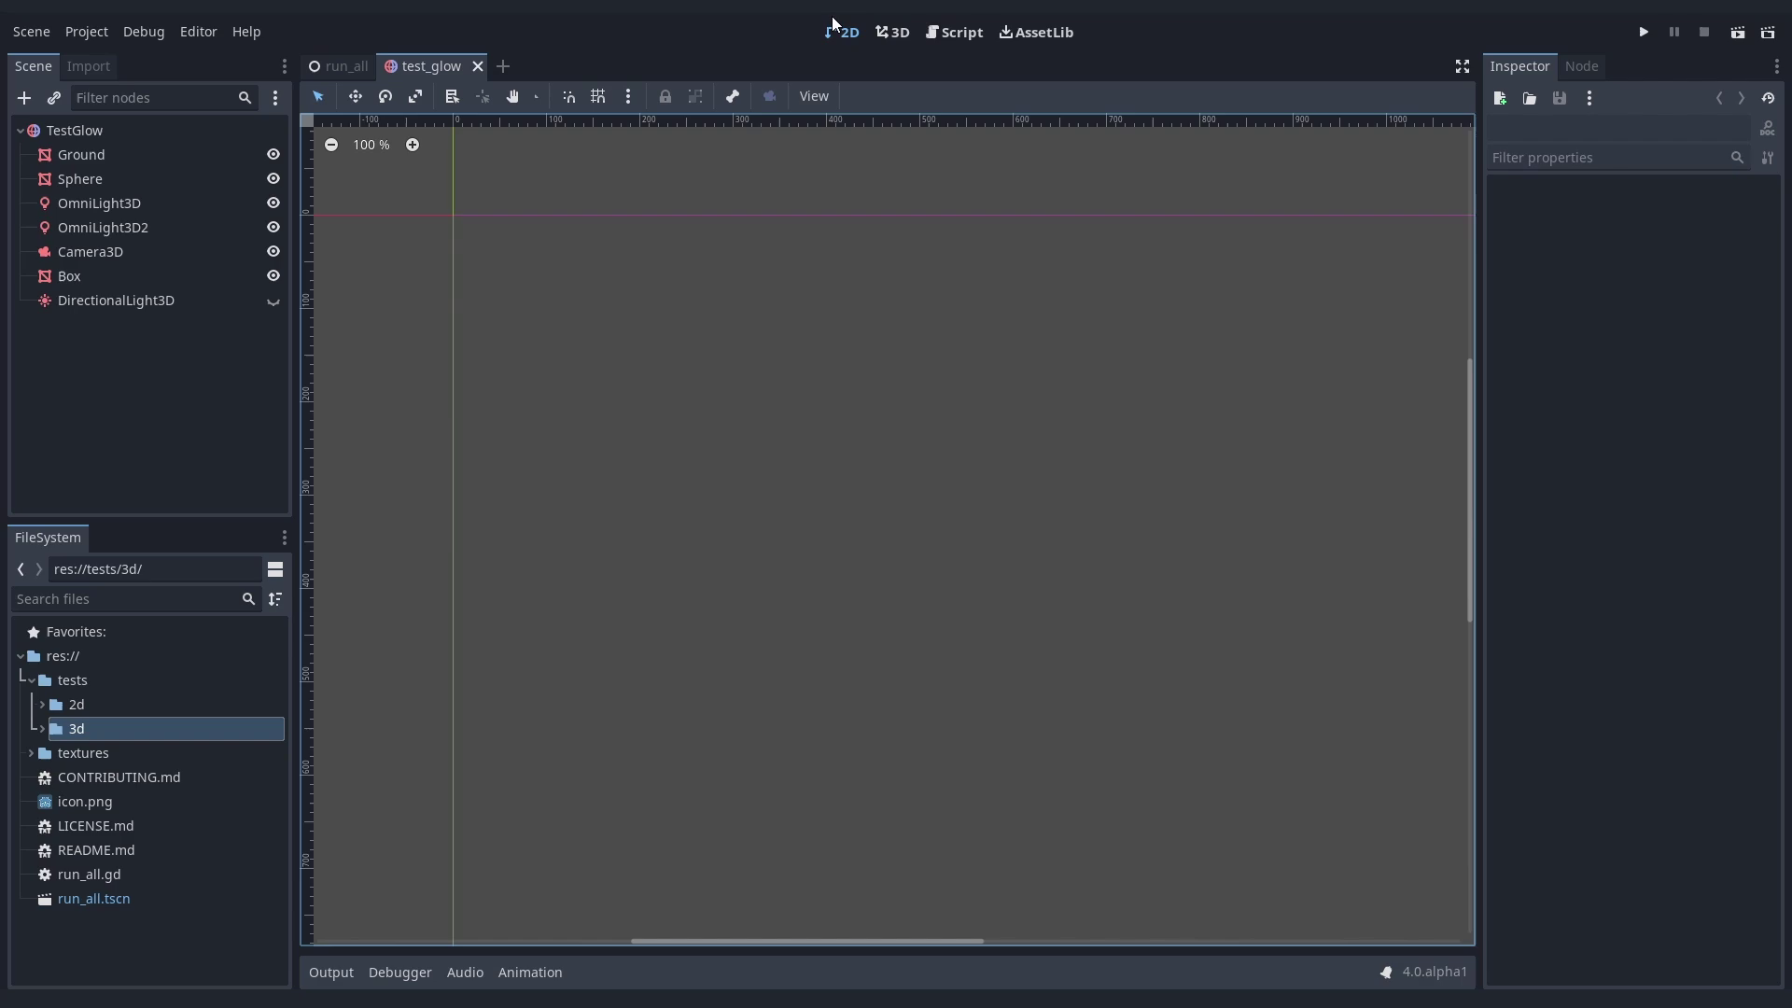
- View the TestGlow scene in 3D and select the != operator in run_all.gd to show its ligature
{"action": "left_click", "coordinate": [893, 33]}
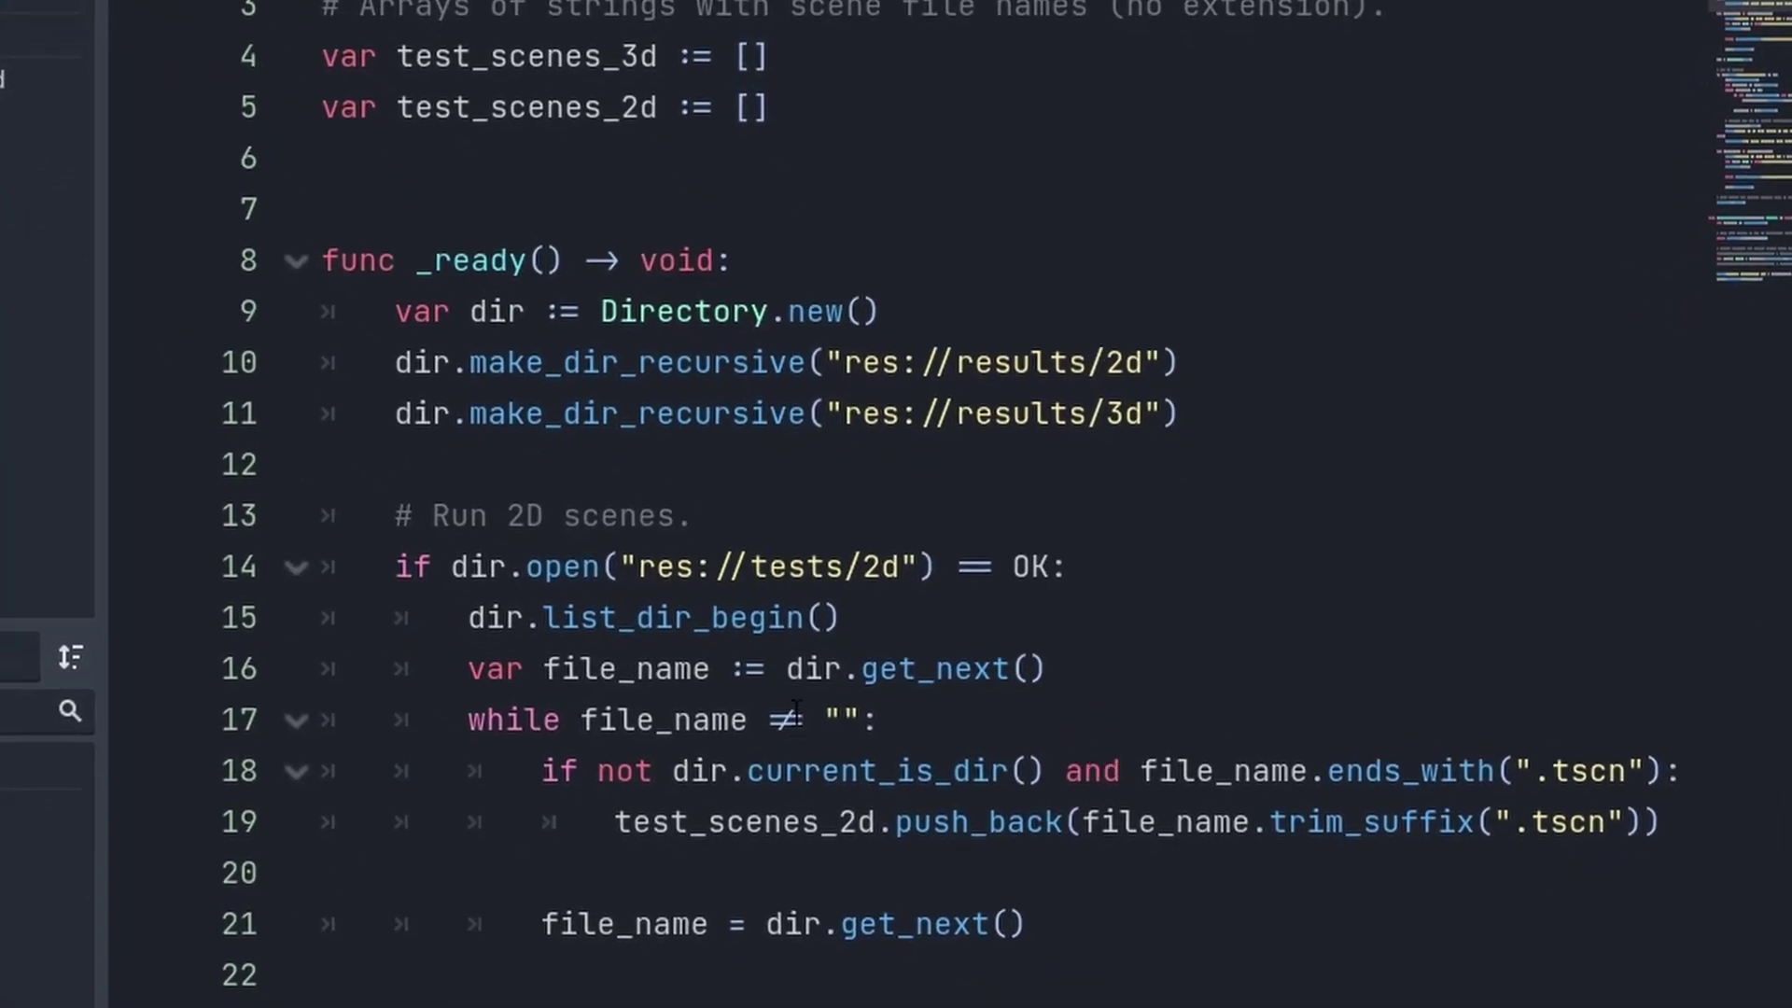
{"action": "double_click", "coordinate": [789, 719]}
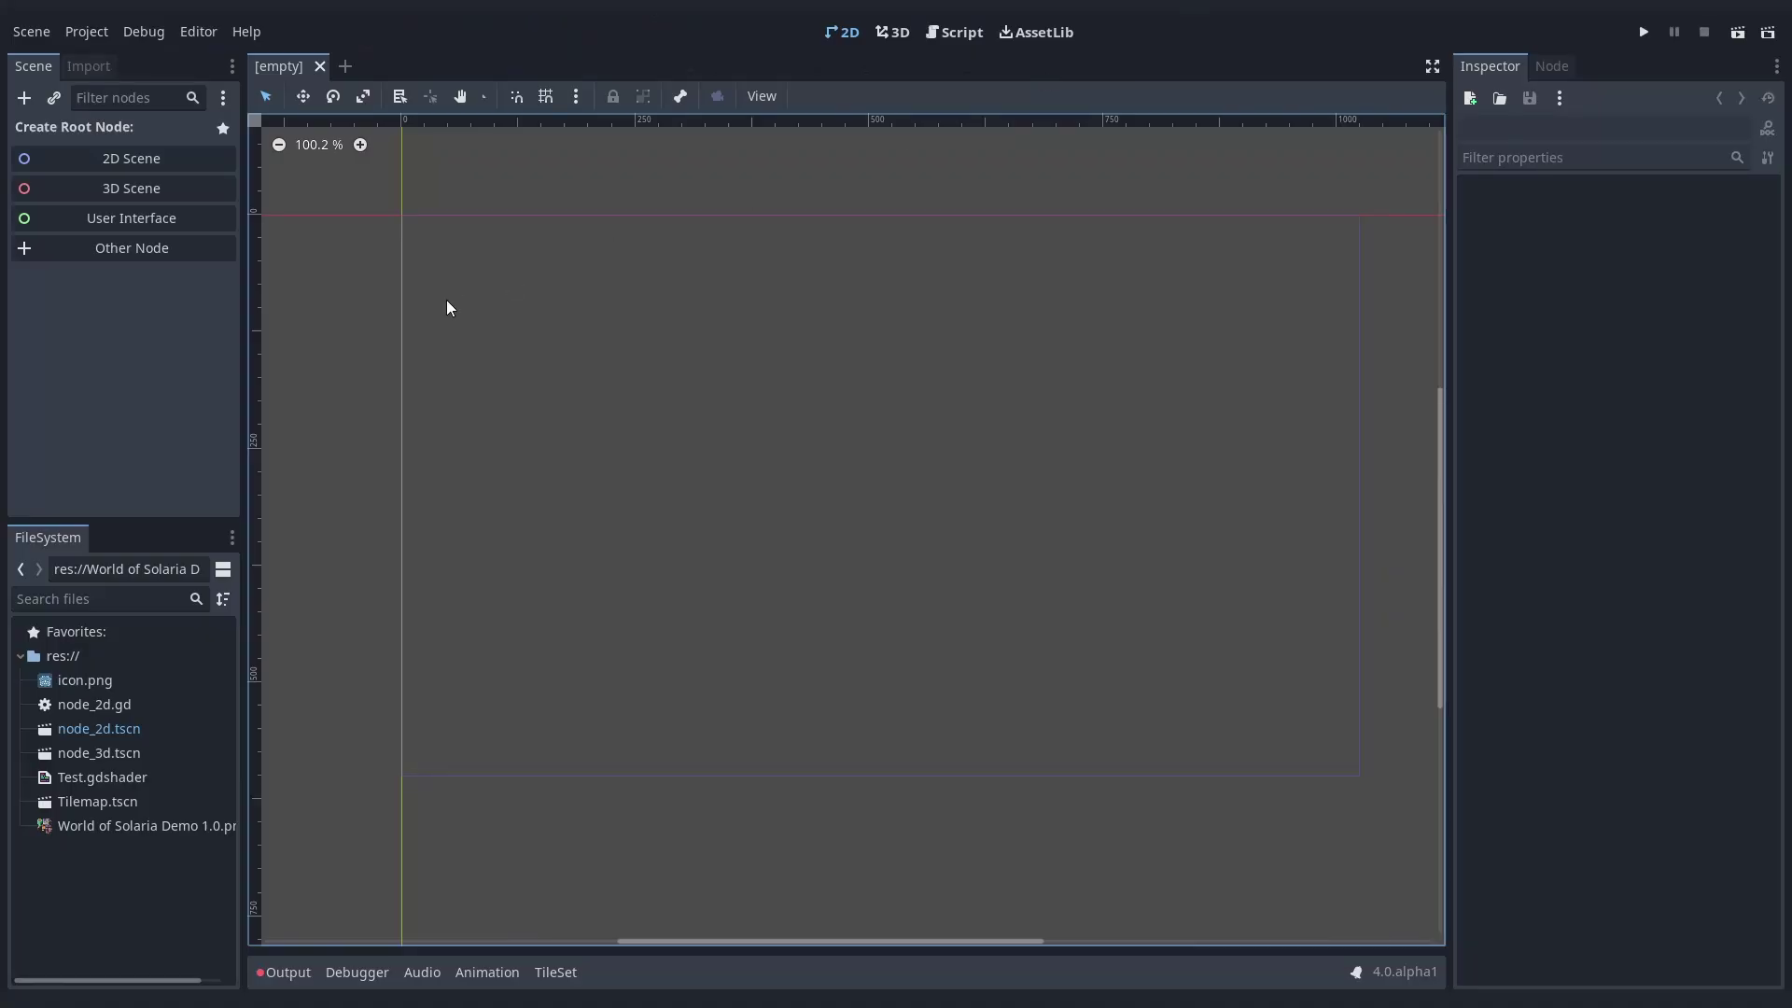
- Create a TileMap as the scene's root node
{"action": "left_click", "coordinate": [176, 251]}
{"action": "type", "text": "tilemap"}
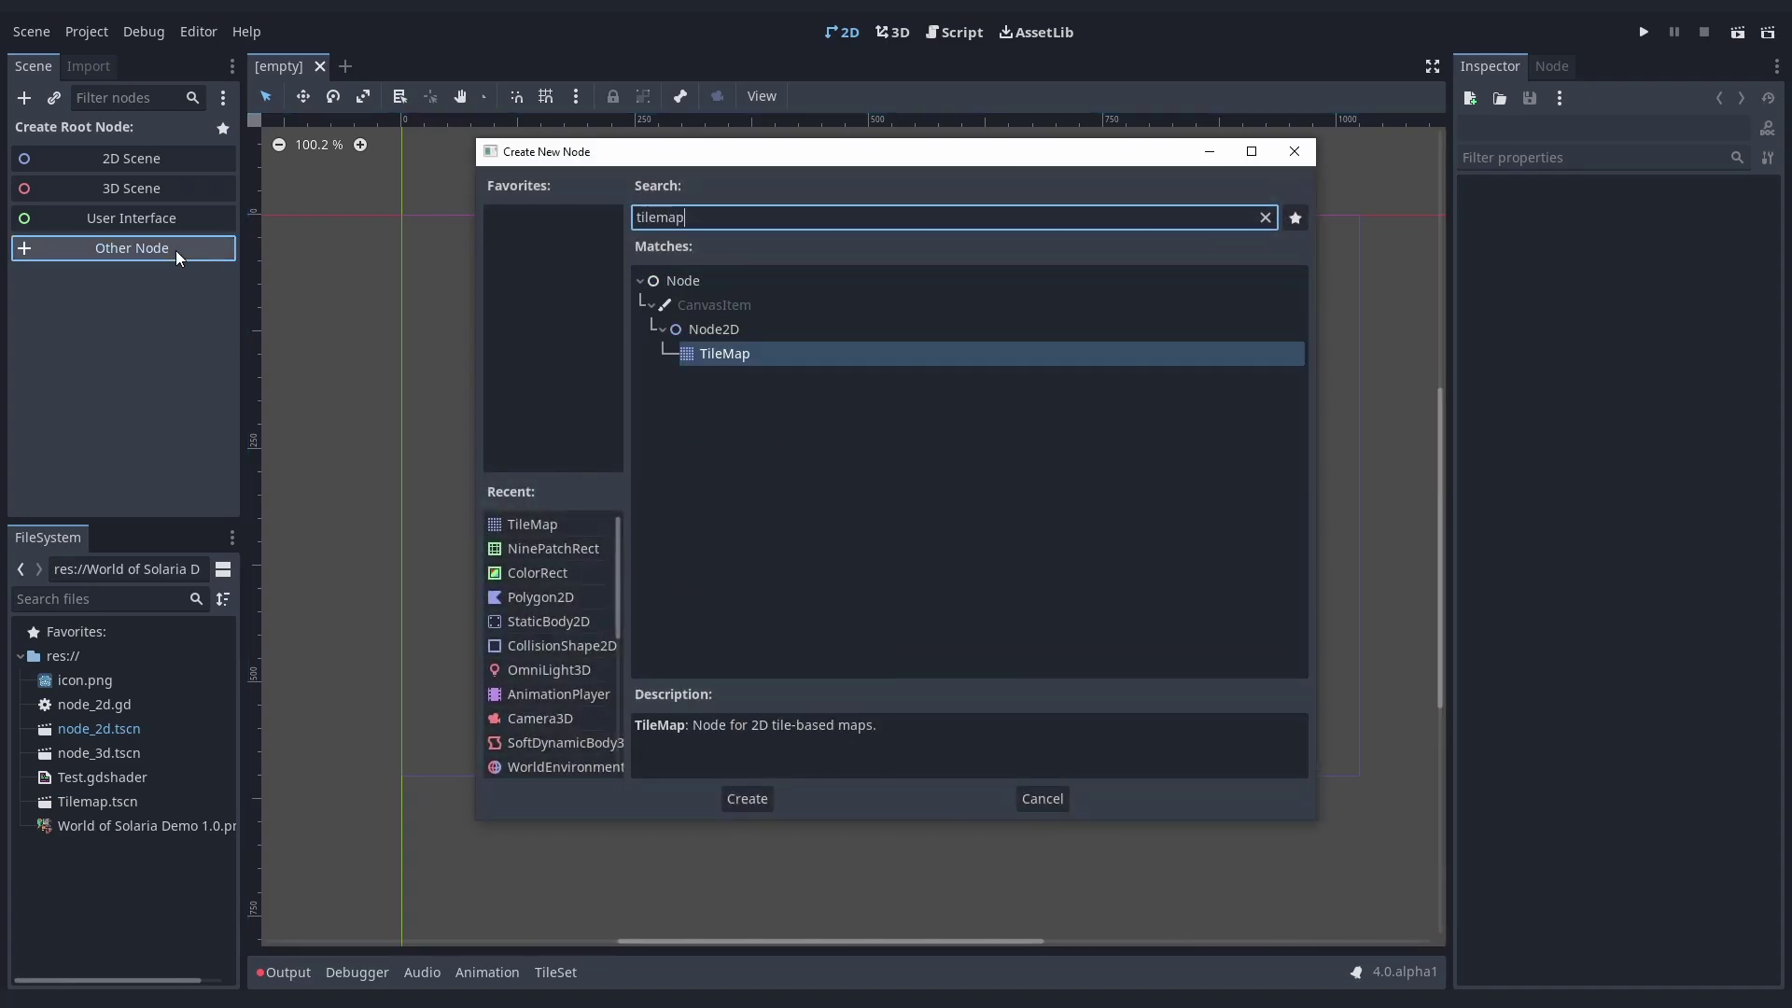
{"action": "key", "text": "Return"}
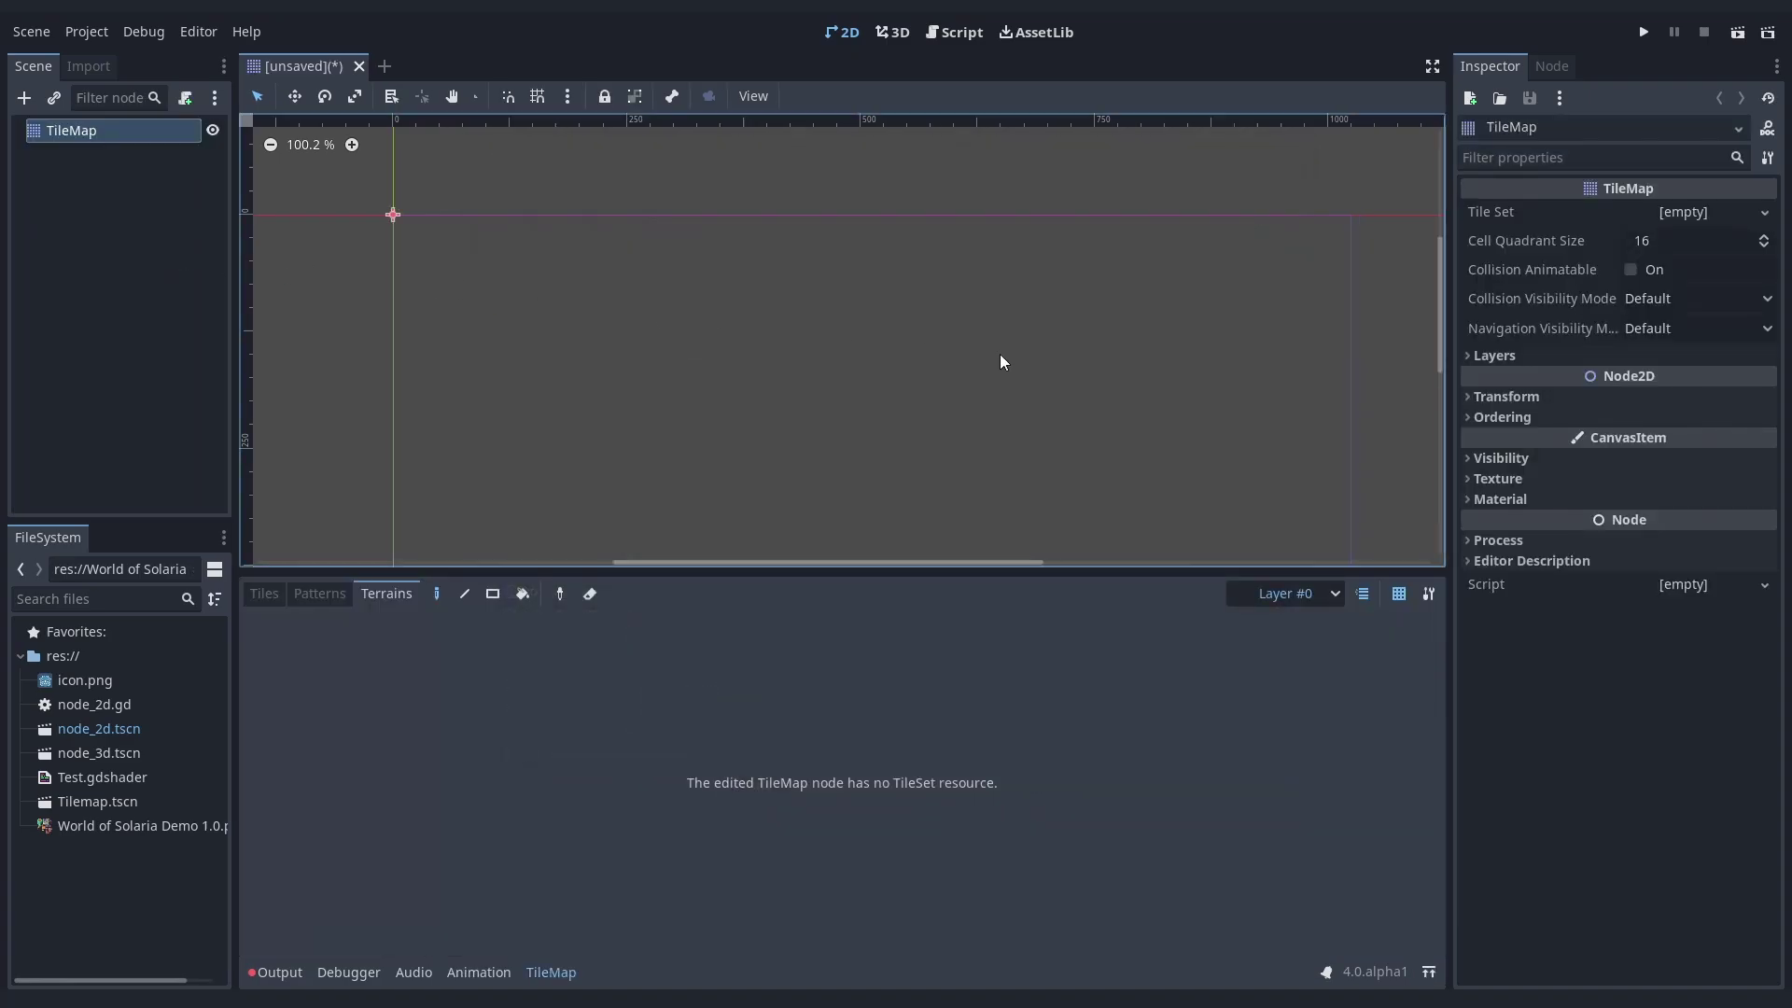
- Give it a new TileSet and try Hexagon, Isometric and Half-Offset Square shapes before returning to Square
{"action": "left_click", "coordinate": [1742, 220]}
{"action": "left_click", "coordinate": [1722, 240]}
{"action": "left_click", "coordinate": [1713, 212]}
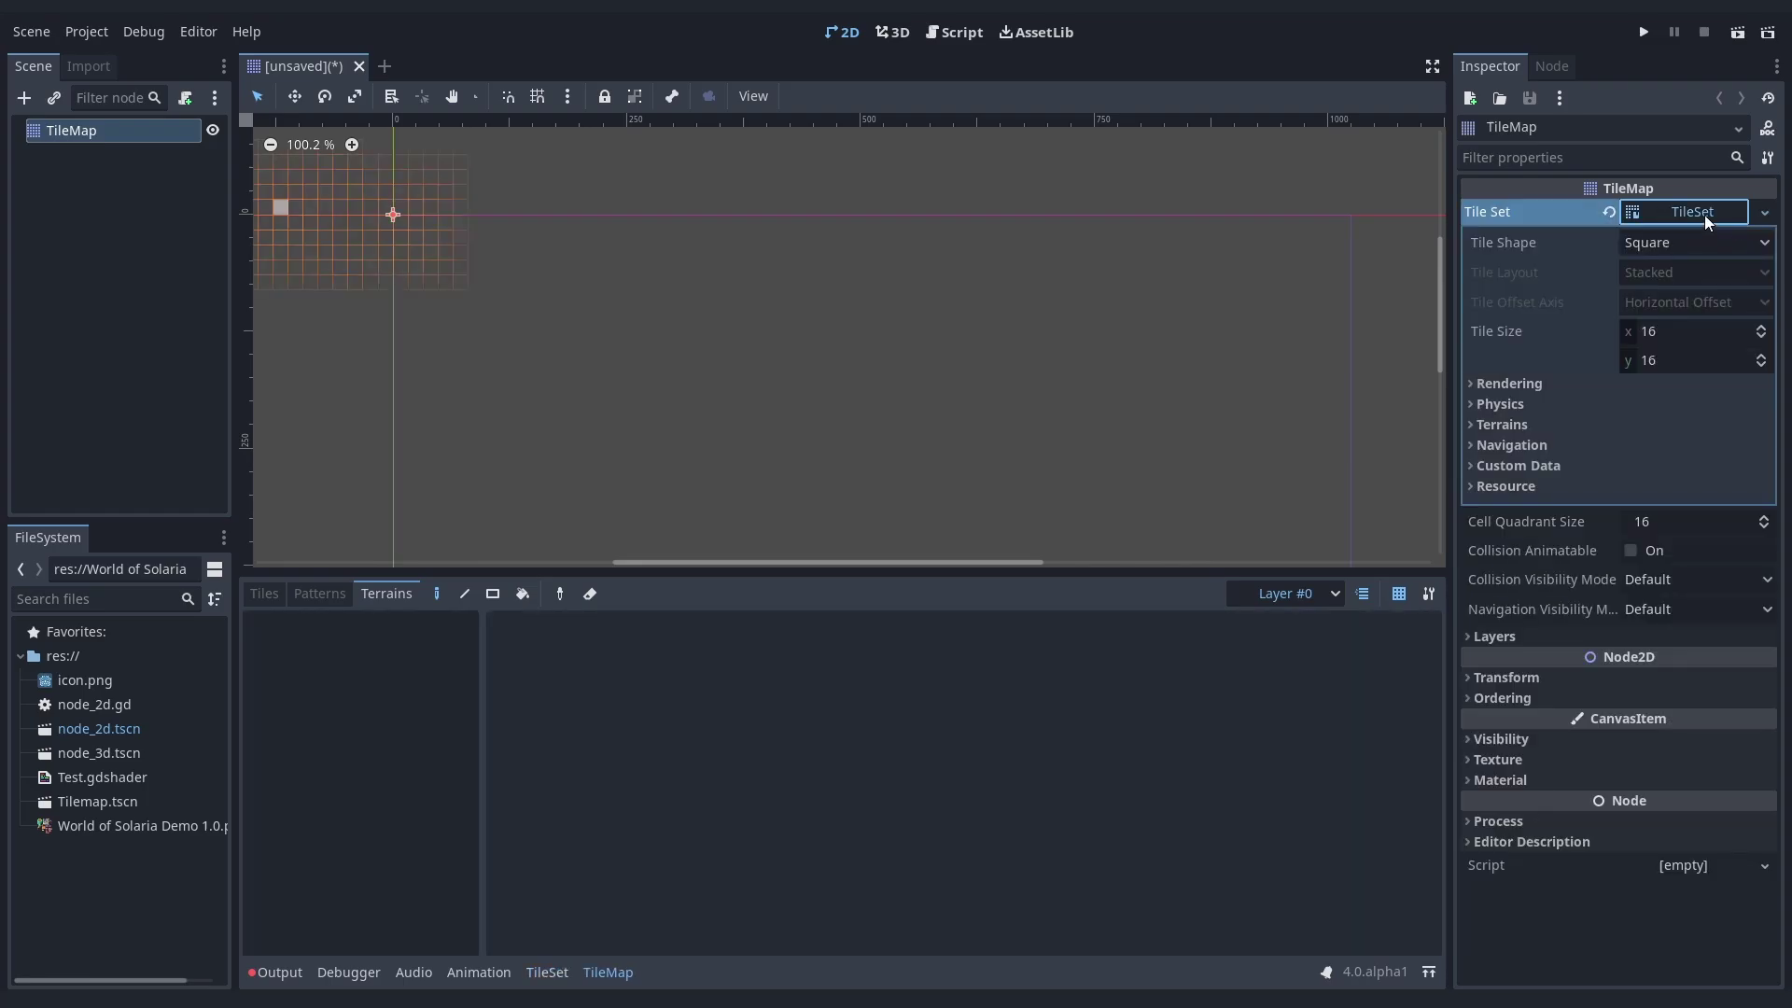
{"action": "left_click", "coordinate": [1699, 241]}
{"action": "left_click", "coordinate": [1699, 337]}
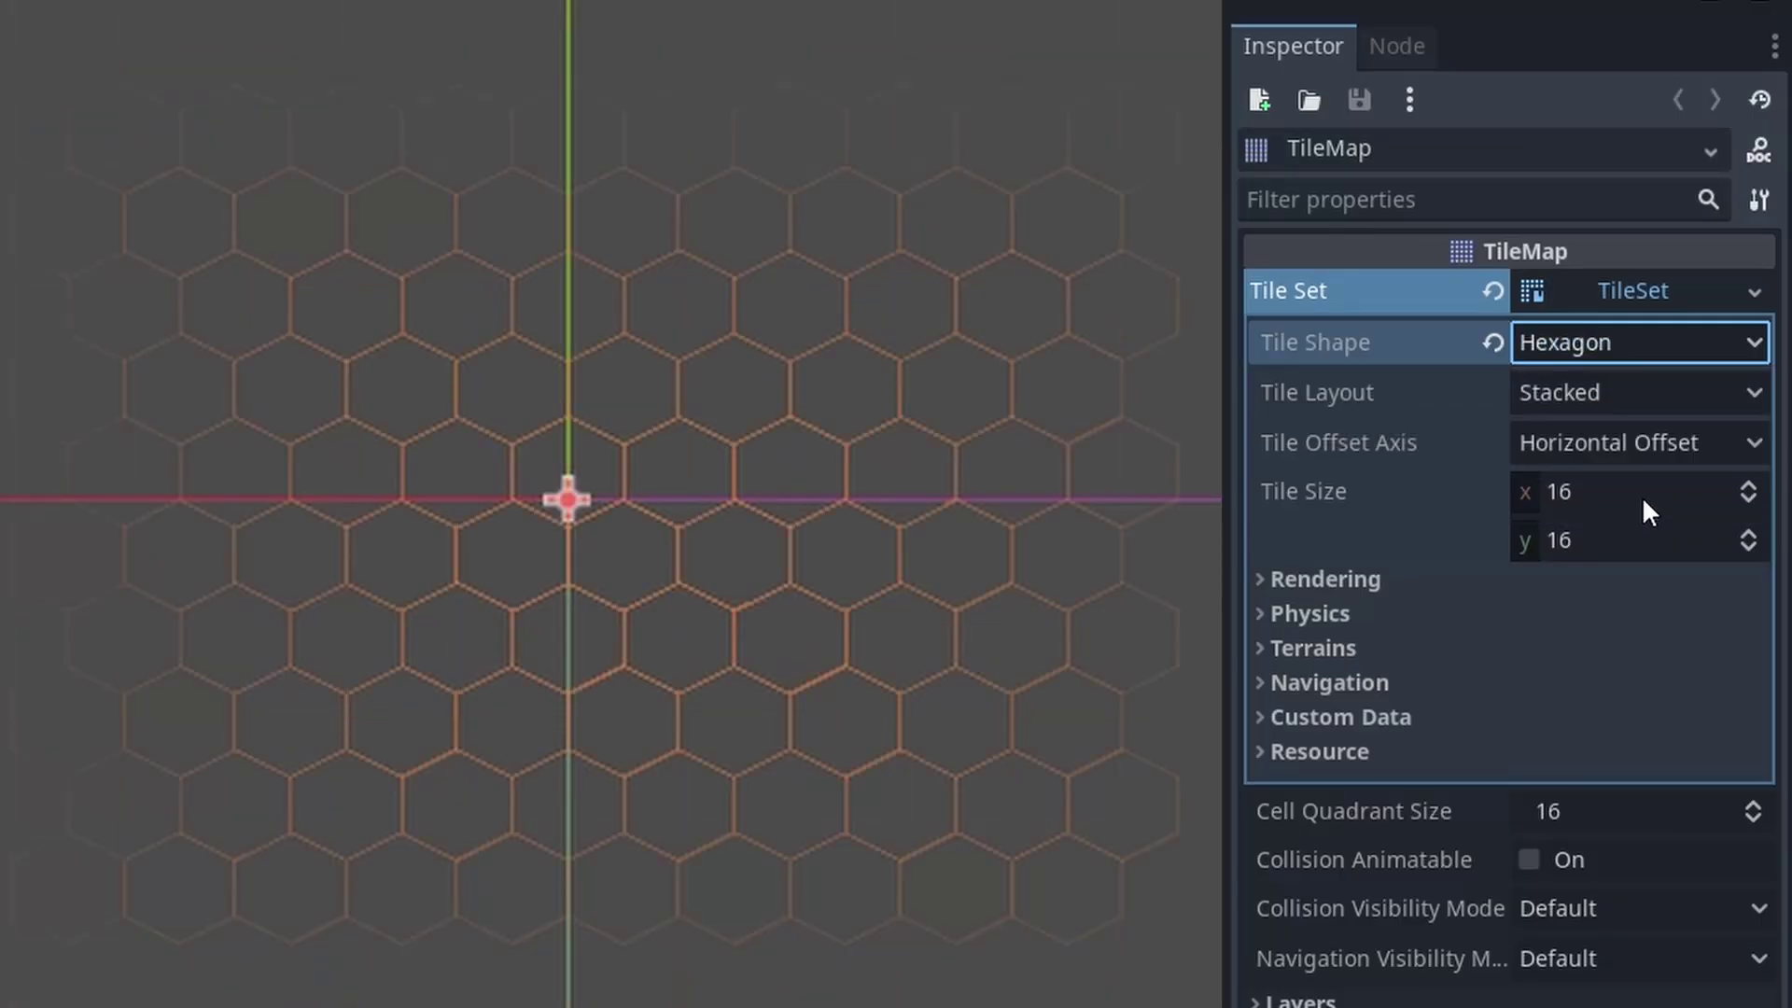
{"action": "left_click", "coordinate": [1617, 355]}
{"action": "left_click", "coordinate": [1636, 428]}
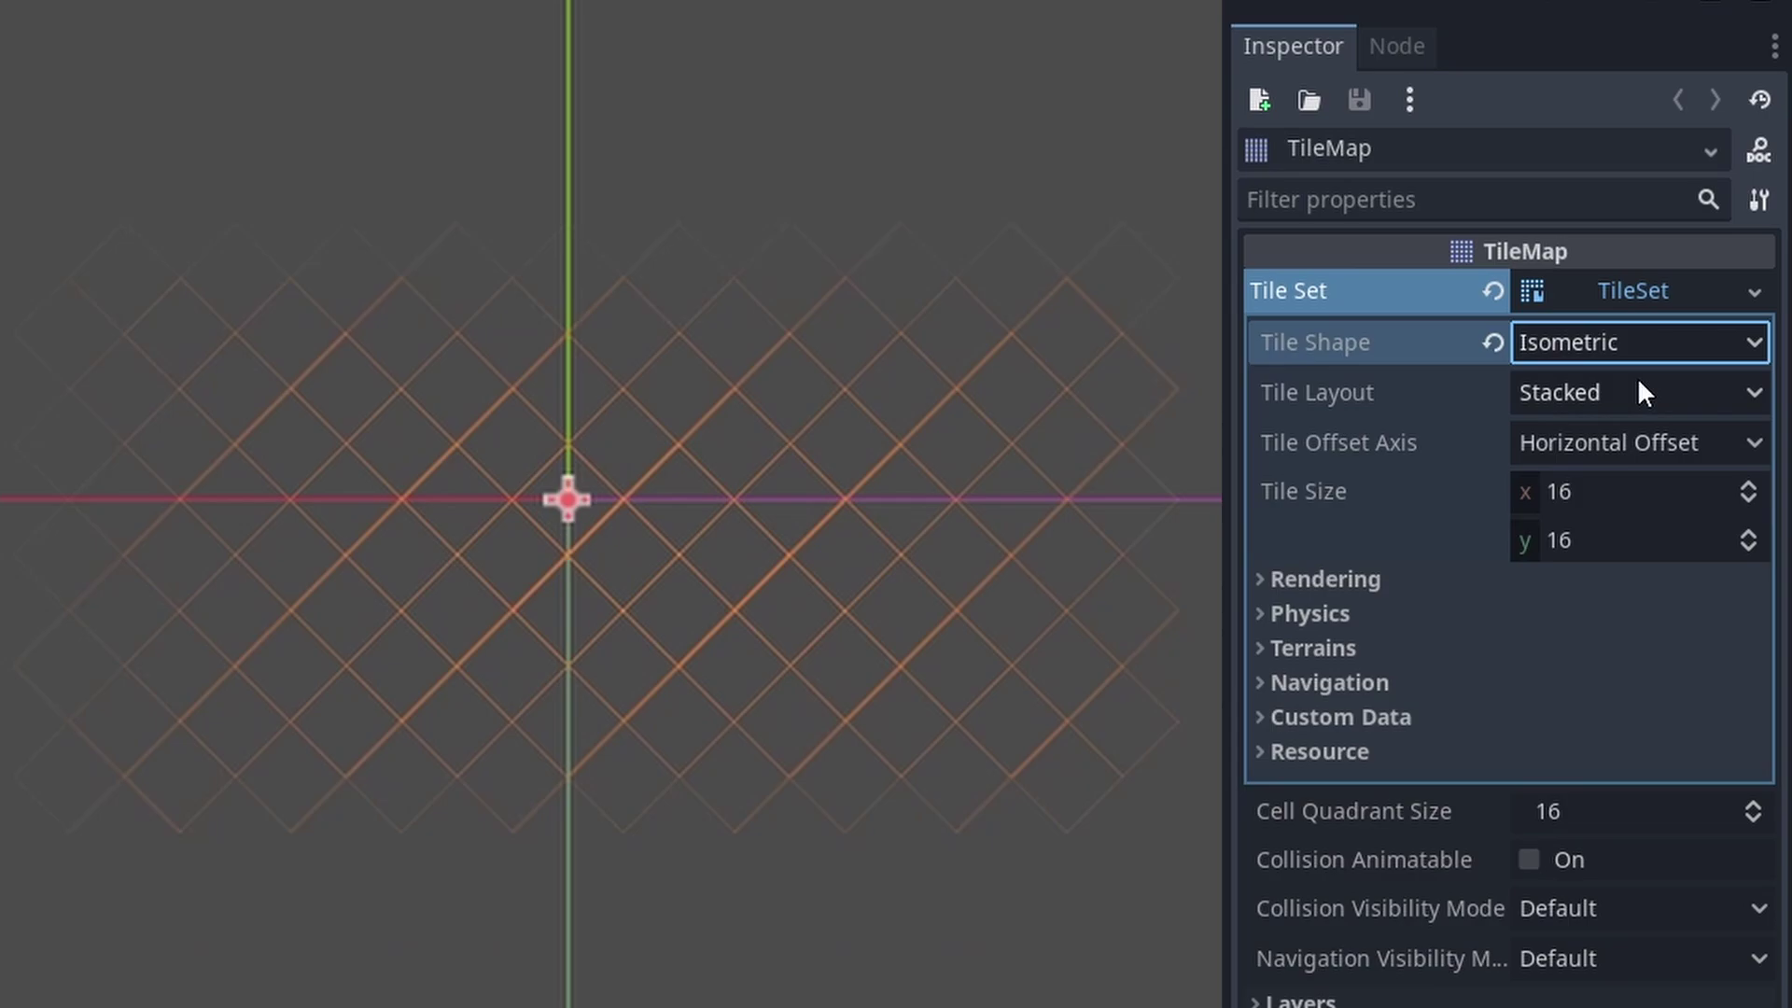
{"action": "left_click", "coordinate": [1629, 343]}
{"action": "left_click", "coordinate": [1651, 467]}
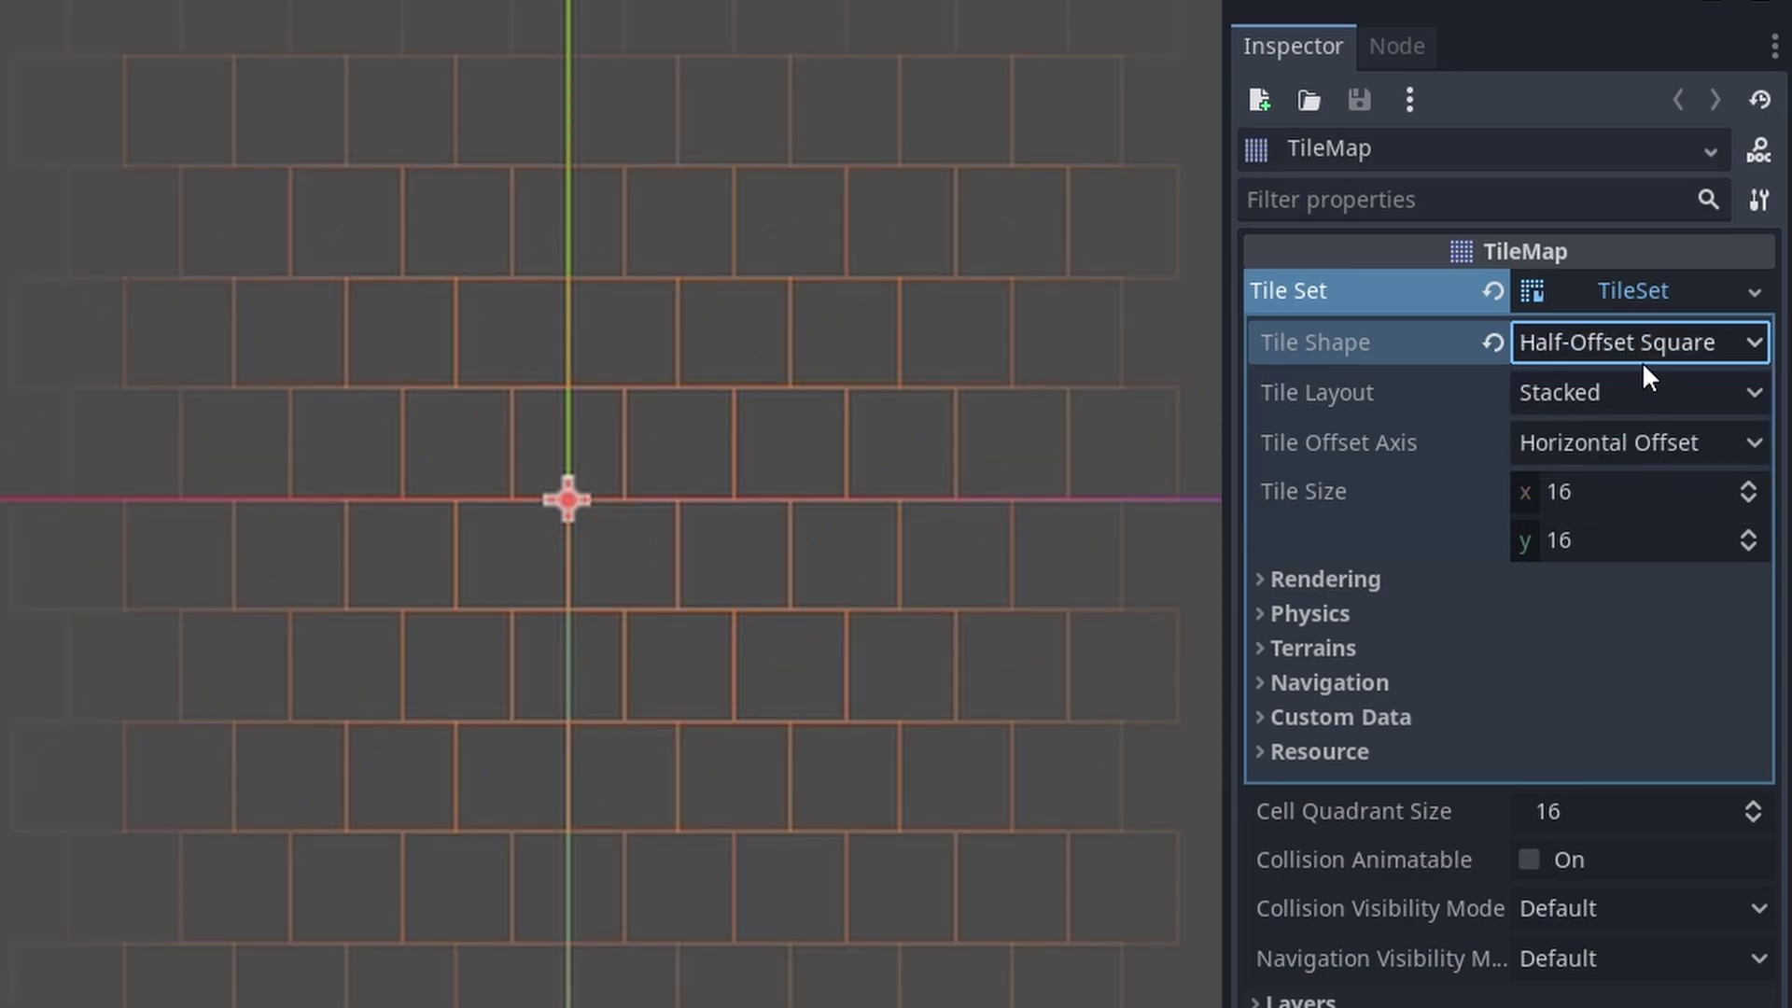
{"action": "left_click", "coordinate": [1583, 342]}
{"action": "left_click", "coordinate": [1614, 383]}
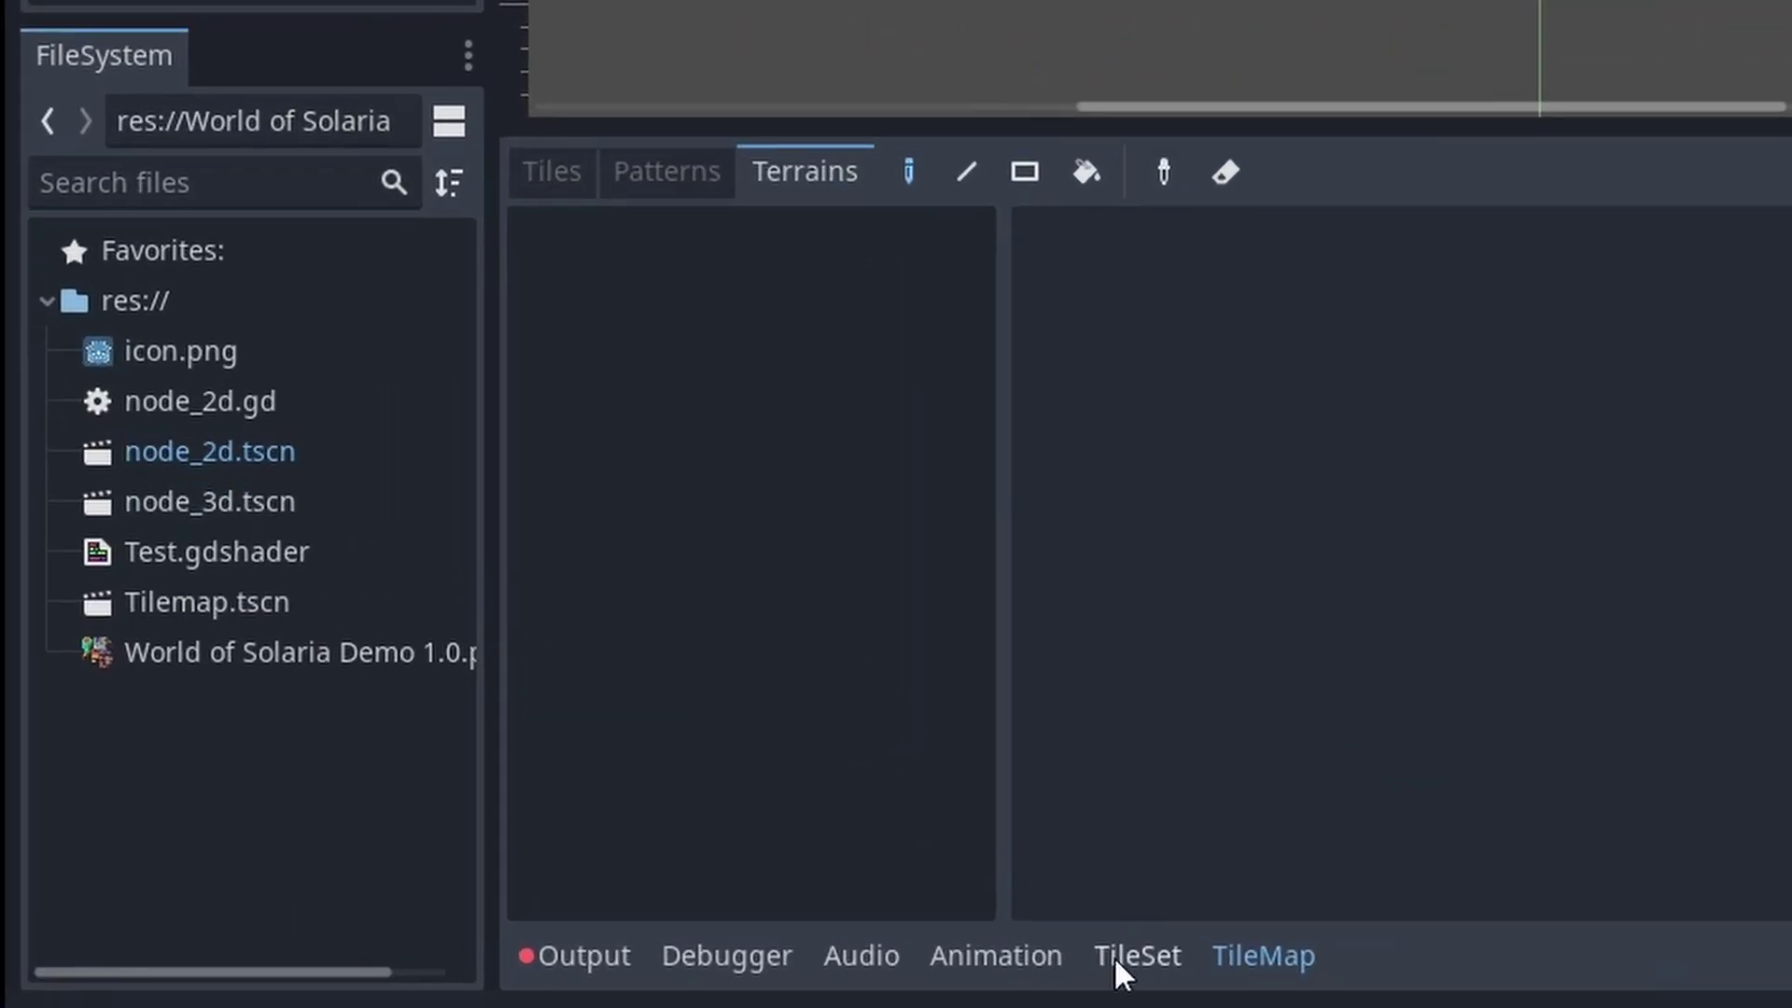
- Add the tileset PNG as an atlas source with auto-created tiles and paint a tree
{"action": "left_click", "coordinate": [694, 968]}
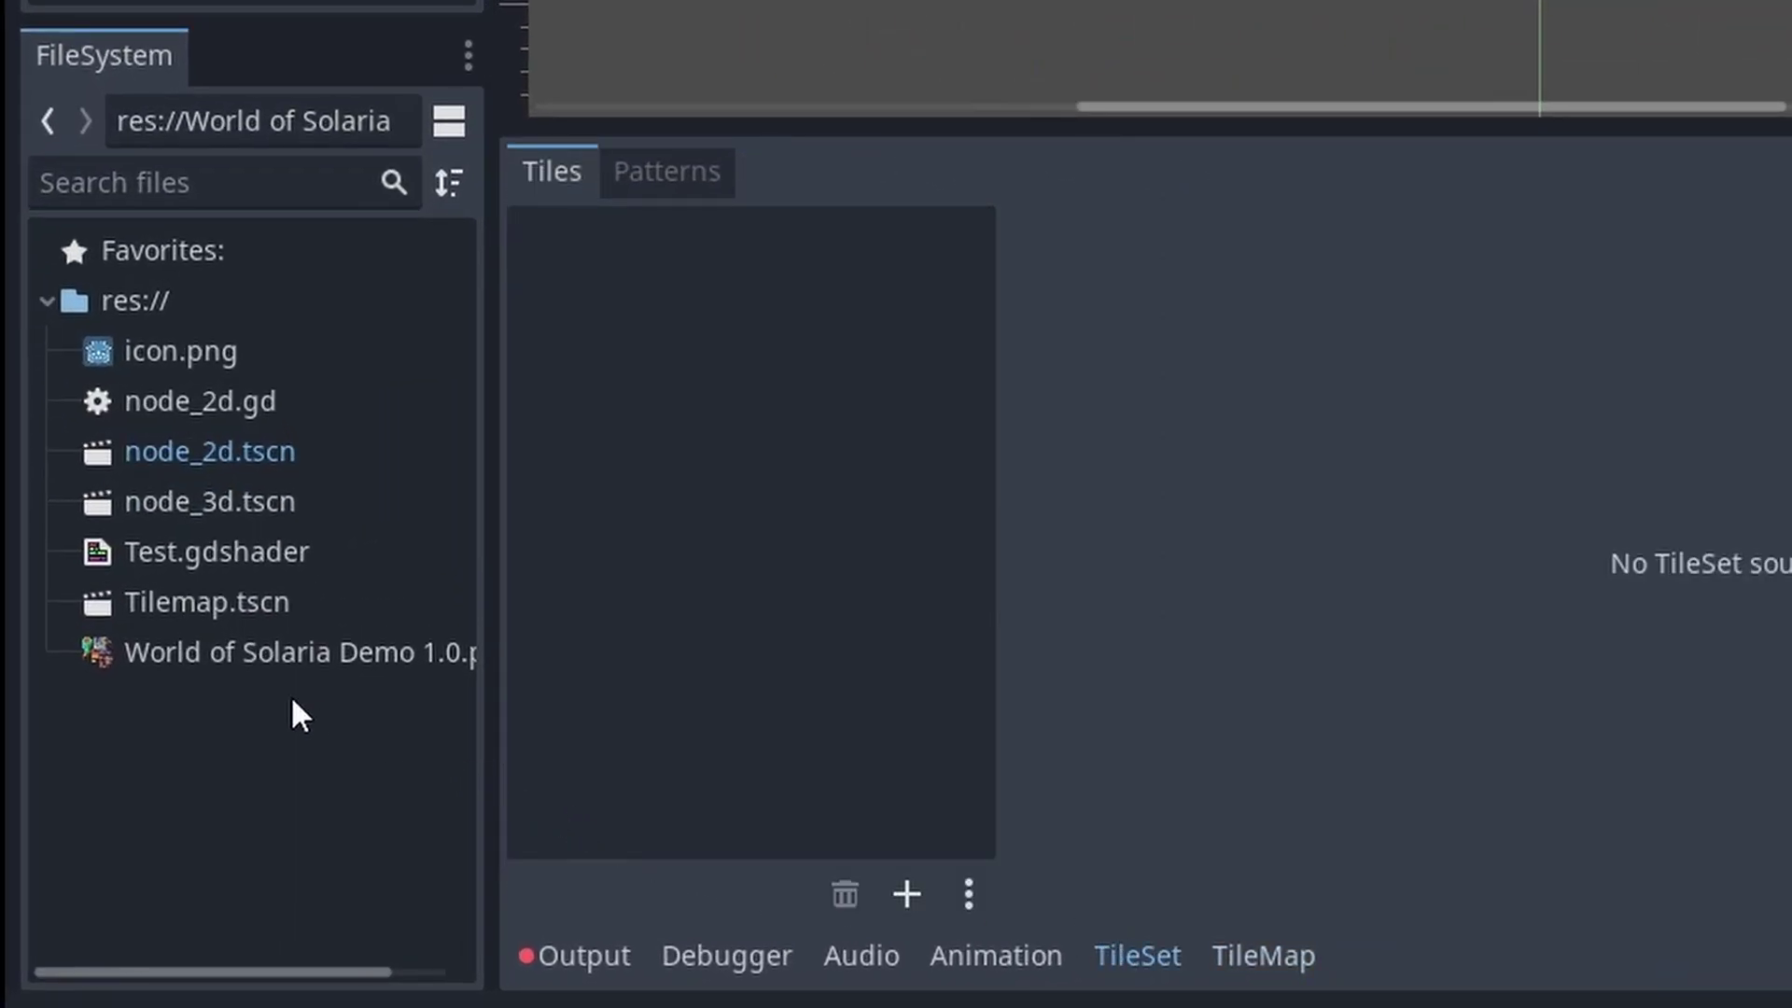
{"action": "left_click_drag", "start_coordinate": [271, 652], "coordinate": [800, 492]}
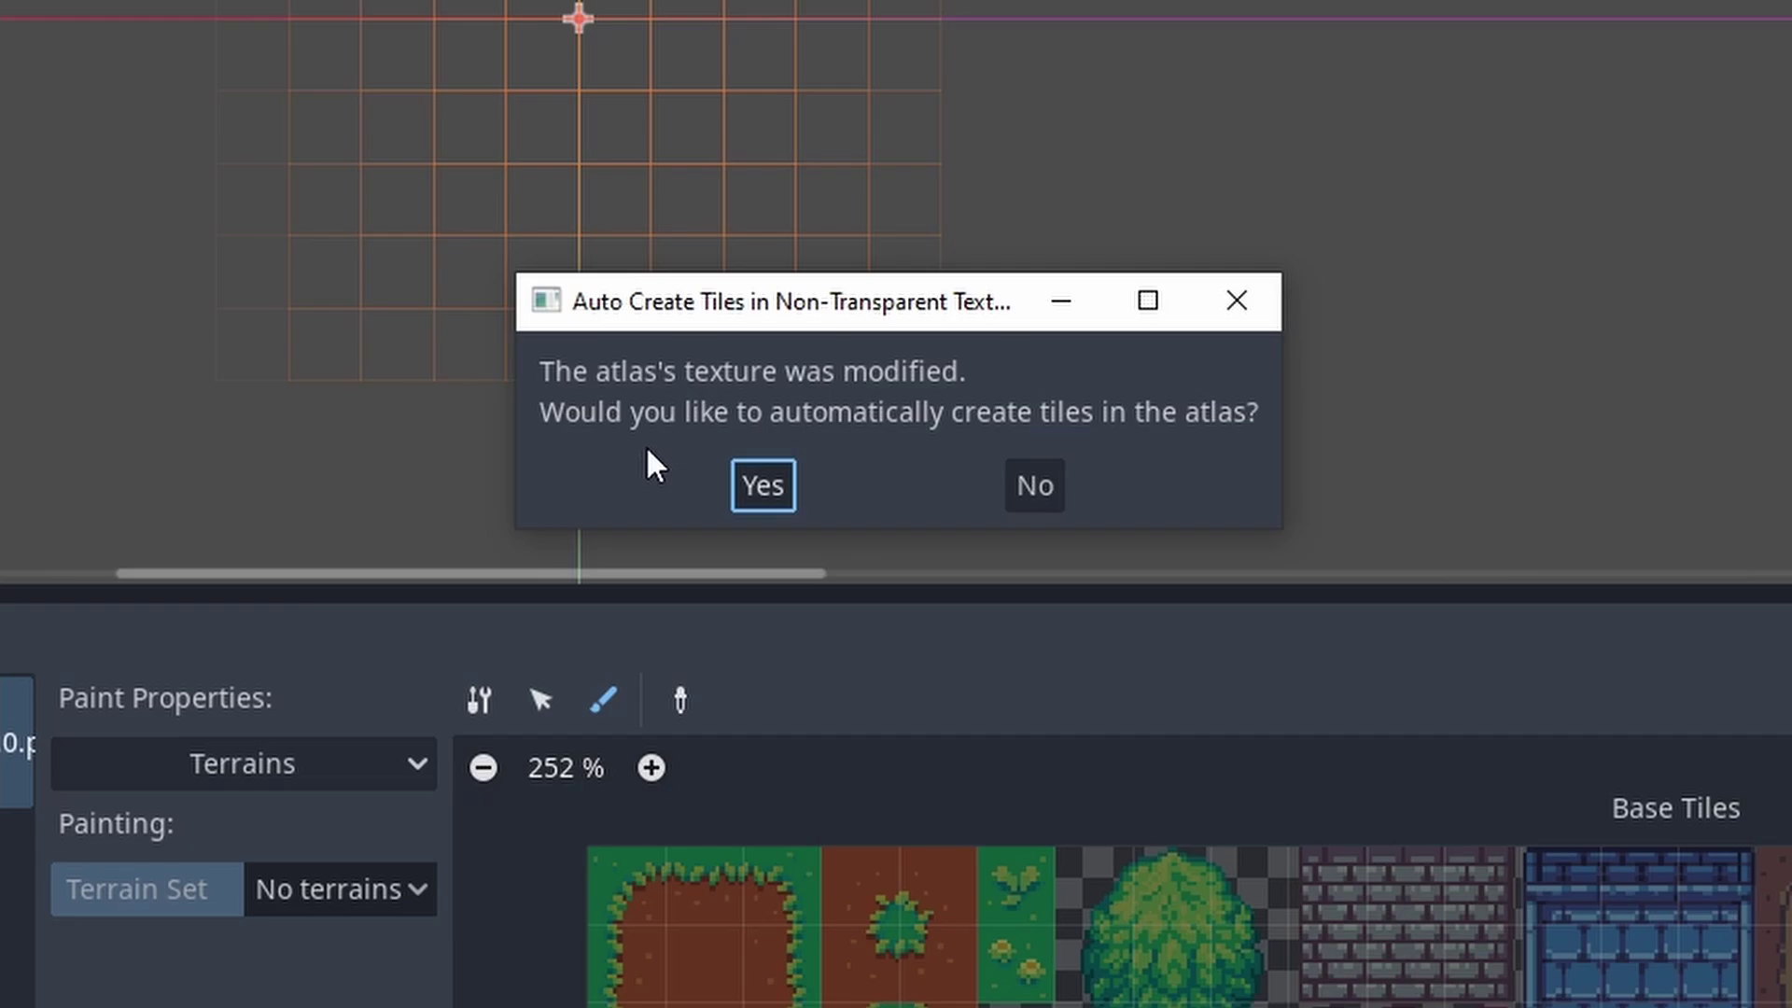
{"action": "left_click", "coordinate": [764, 485]}
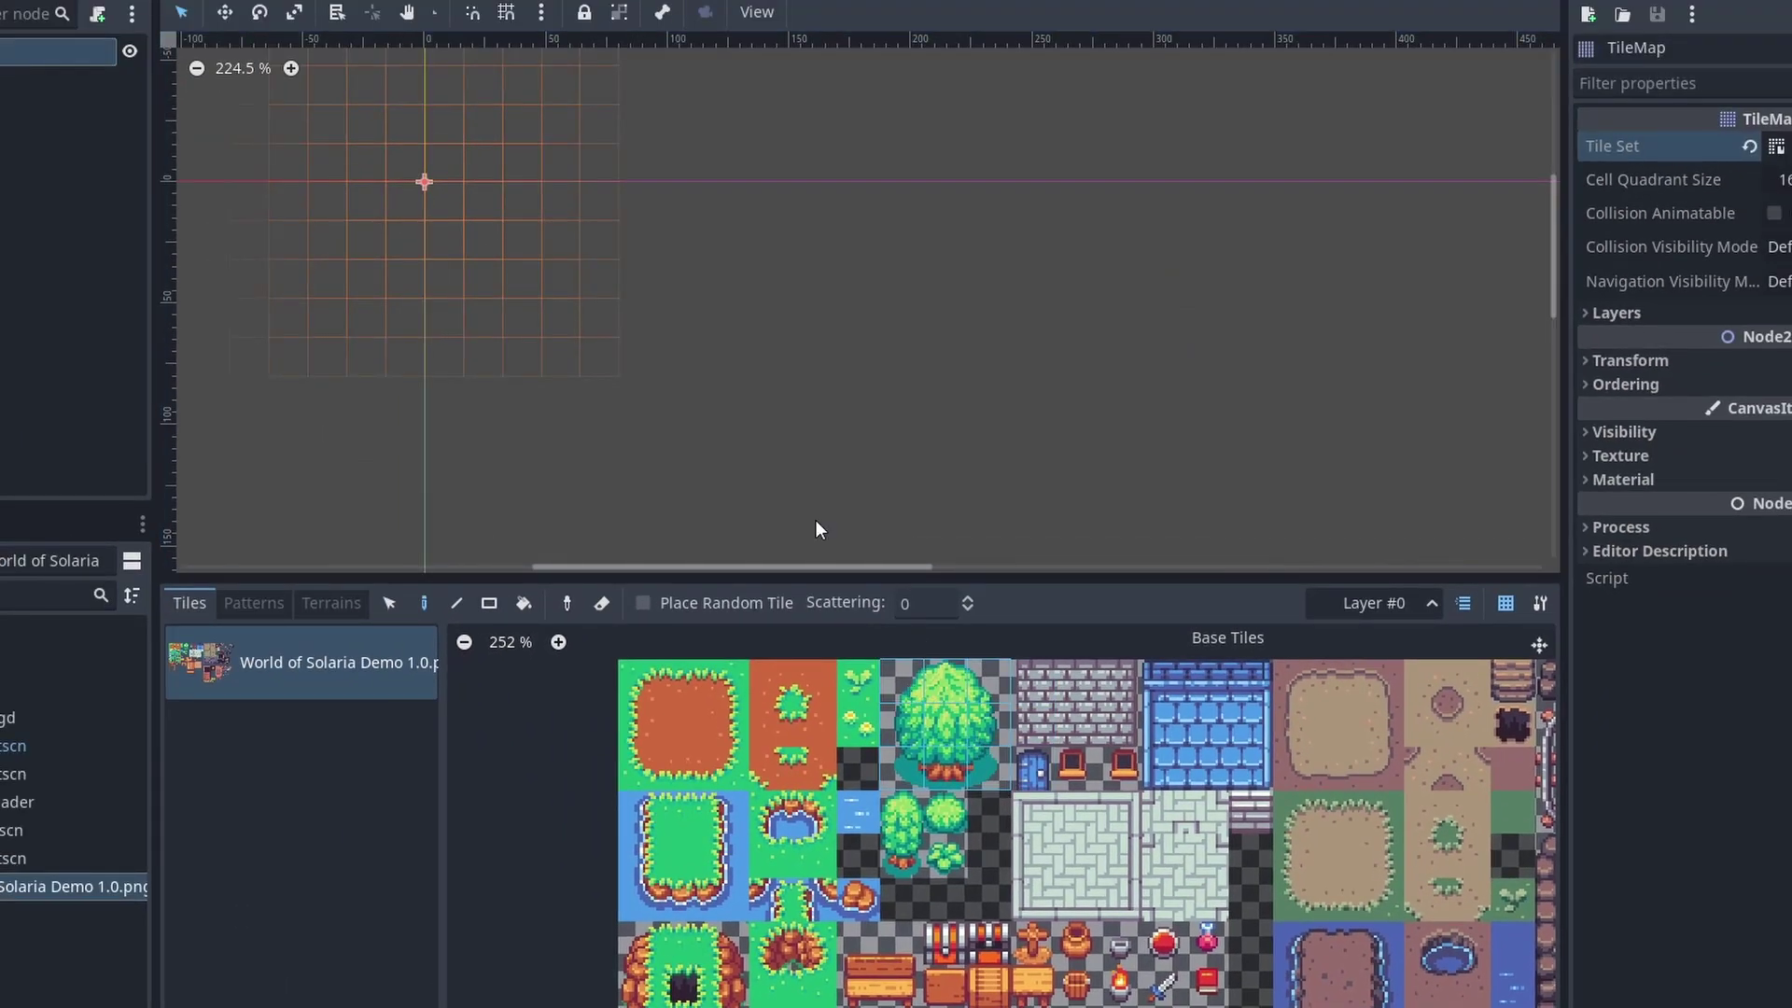
{"action": "left_click", "coordinate": [525, 280]}
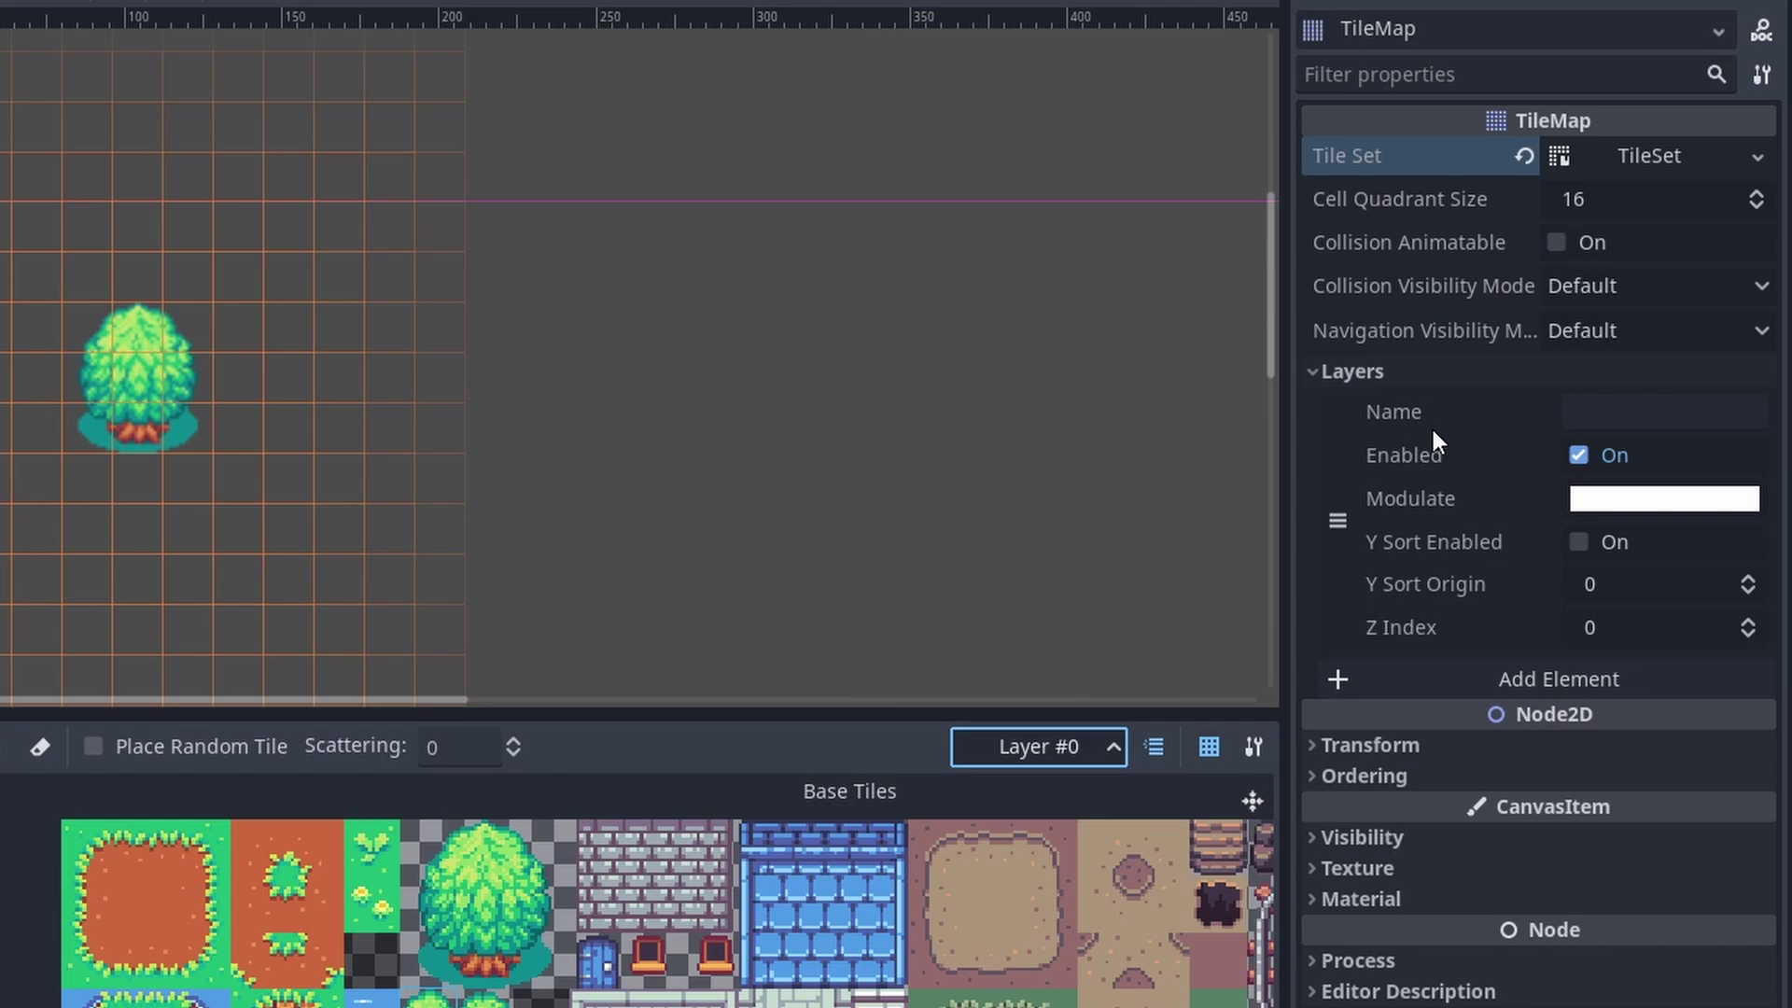
- Add a second tile layer and name the two layers Background and Foreground
{"action": "left_click", "coordinate": [1565, 681]}
{"action": "left_click", "coordinate": [1594, 414]}
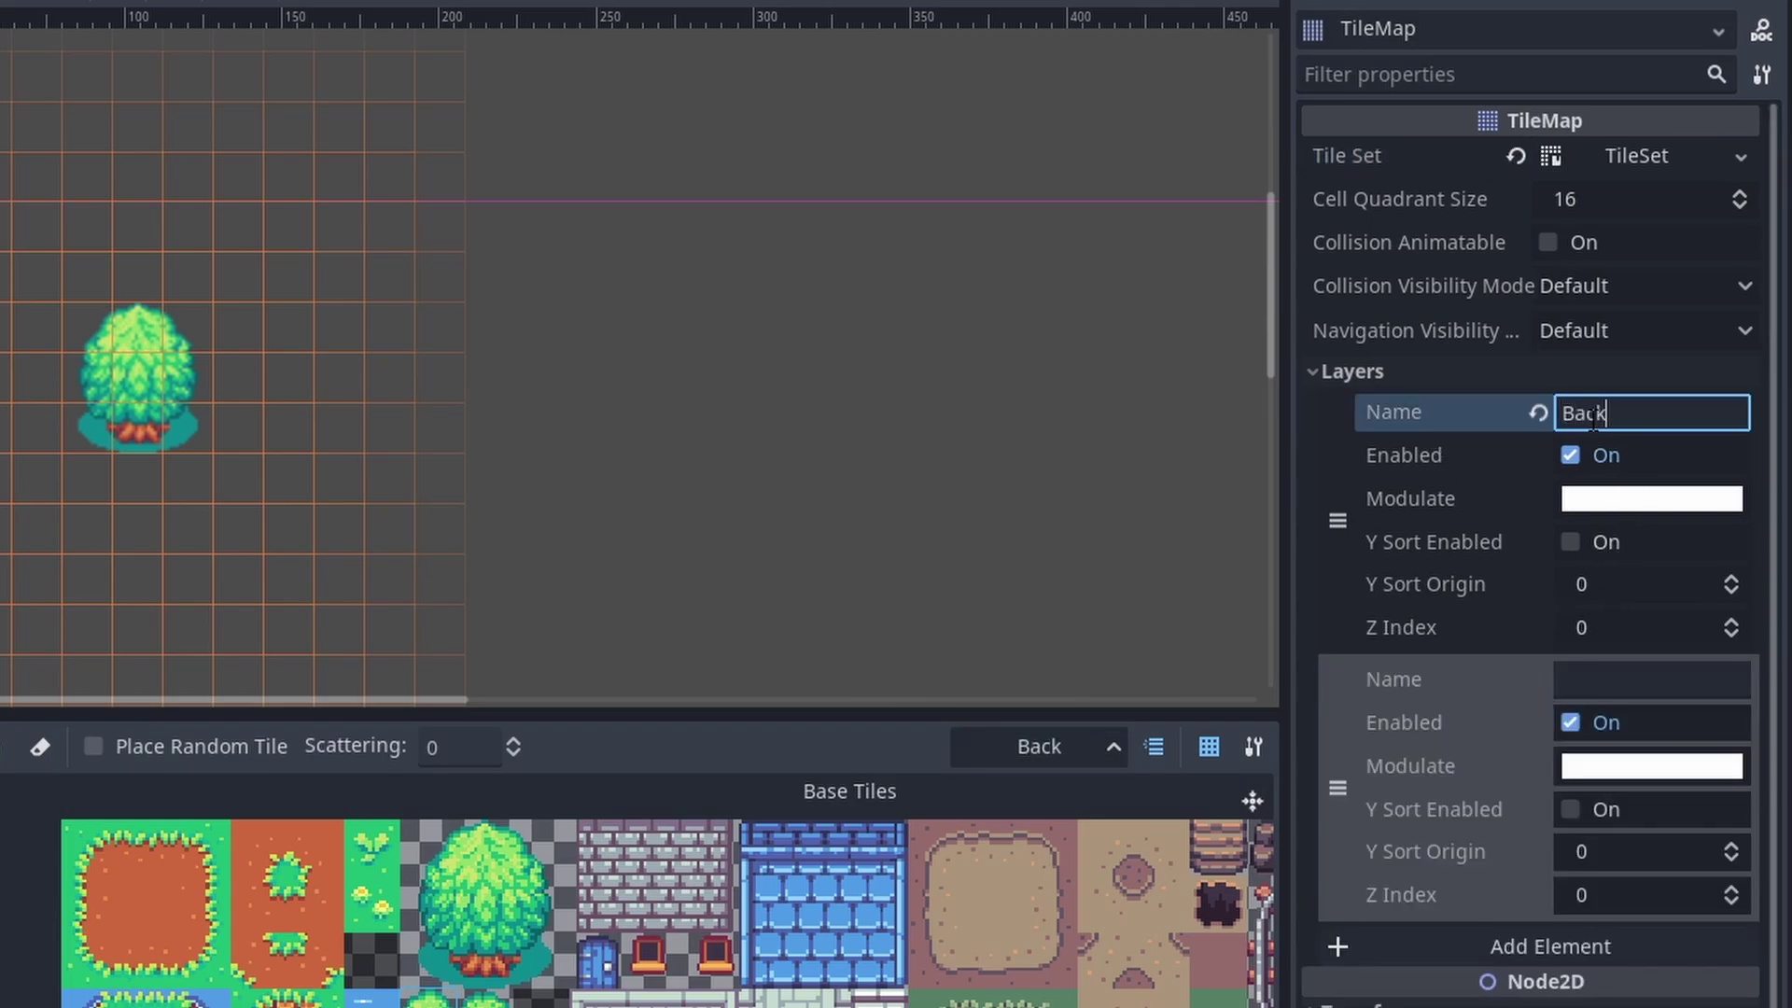
{"action": "type", "text": "Background"}
{"action": "left_click", "coordinate": [1616, 679]}
{"action": "type", "text": "Foreground"}
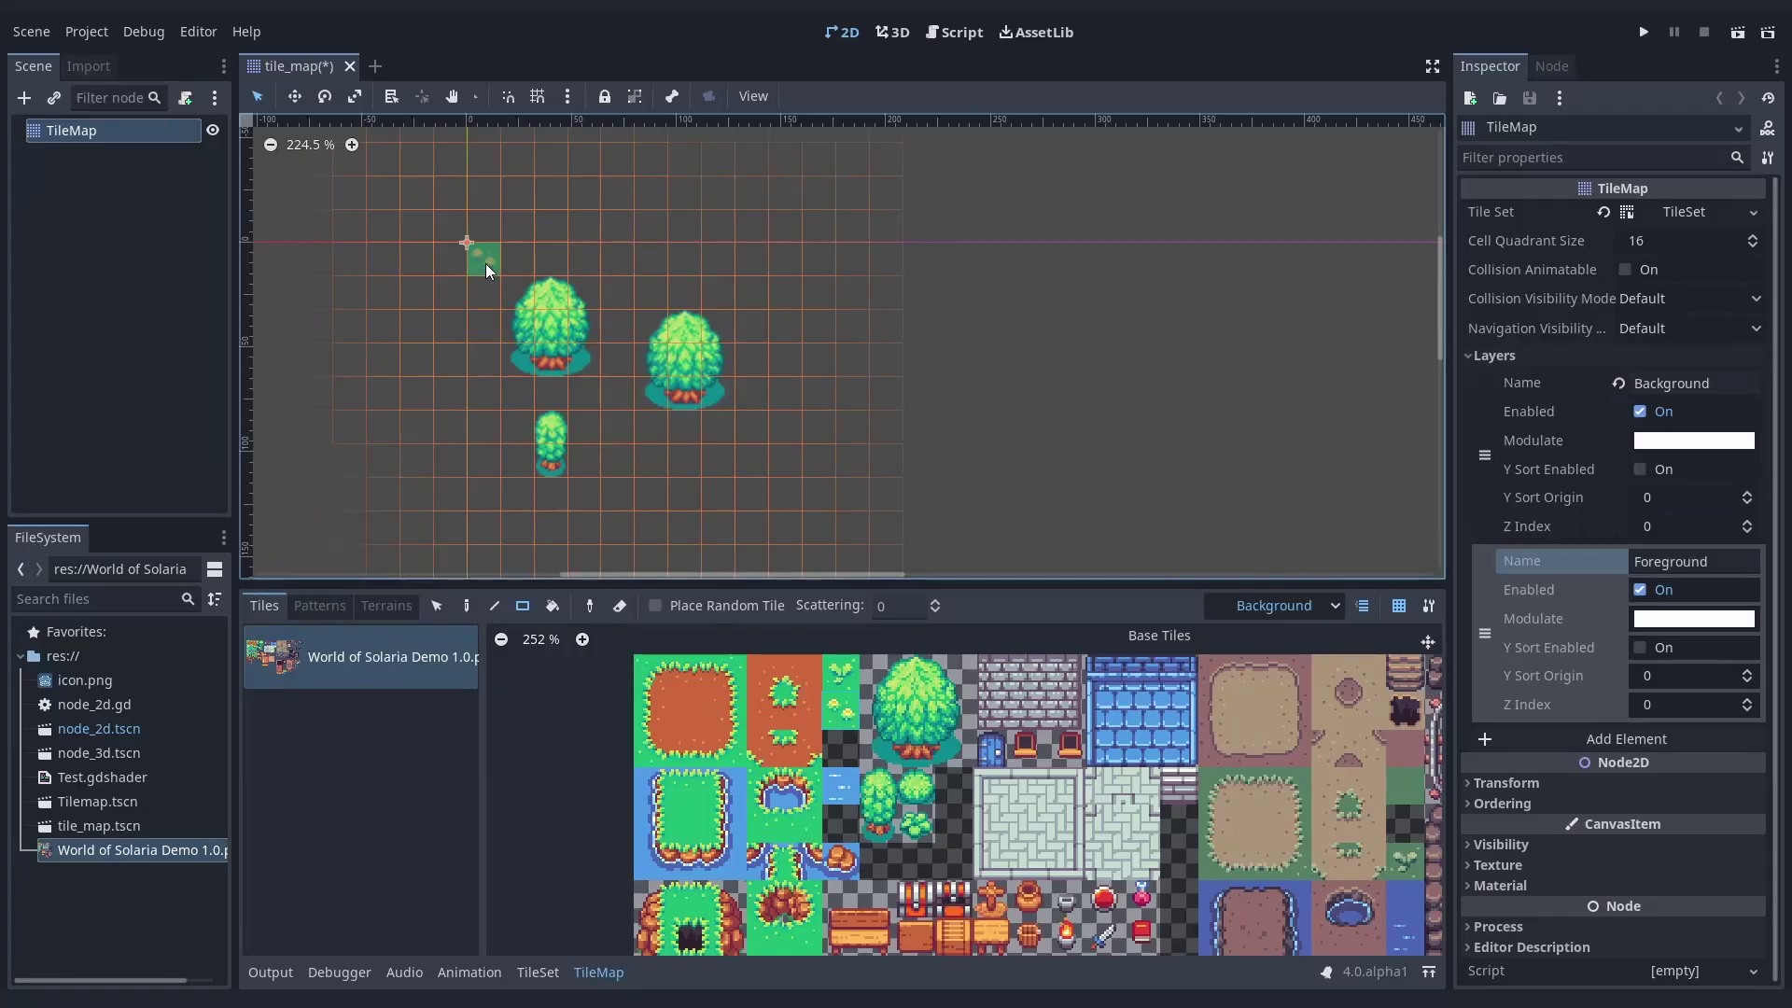
- Rectangle-fill grass around the tree and switch painting to the Foreground layer
{"action": "left_click_drag", "start_coordinate": [487, 270], "coordinate": [826, 504]}
{"action": "left_click", "coordinate": [1274, 606]}
{"action": "left_click", "coordinate": [1275, 575]}
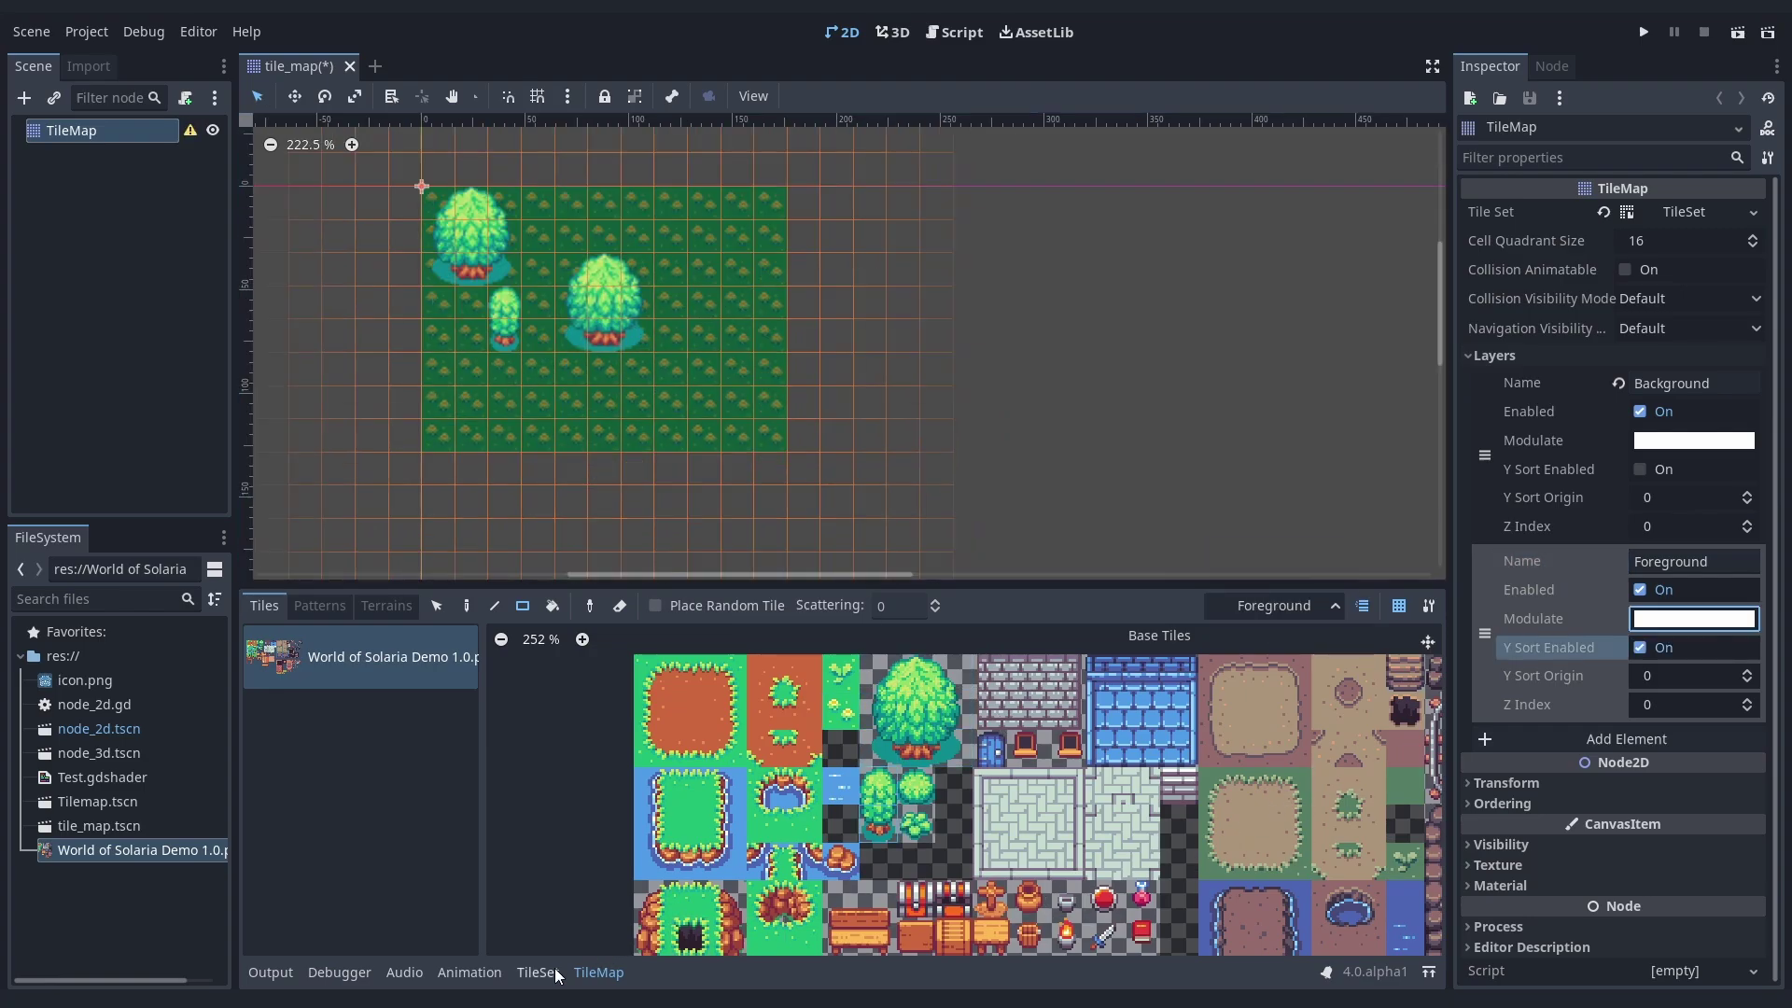
- Paint a red Modulate tint onto tiles in the TileSet atlas
{"action": "left_click", "coordinate": [557, 976]}
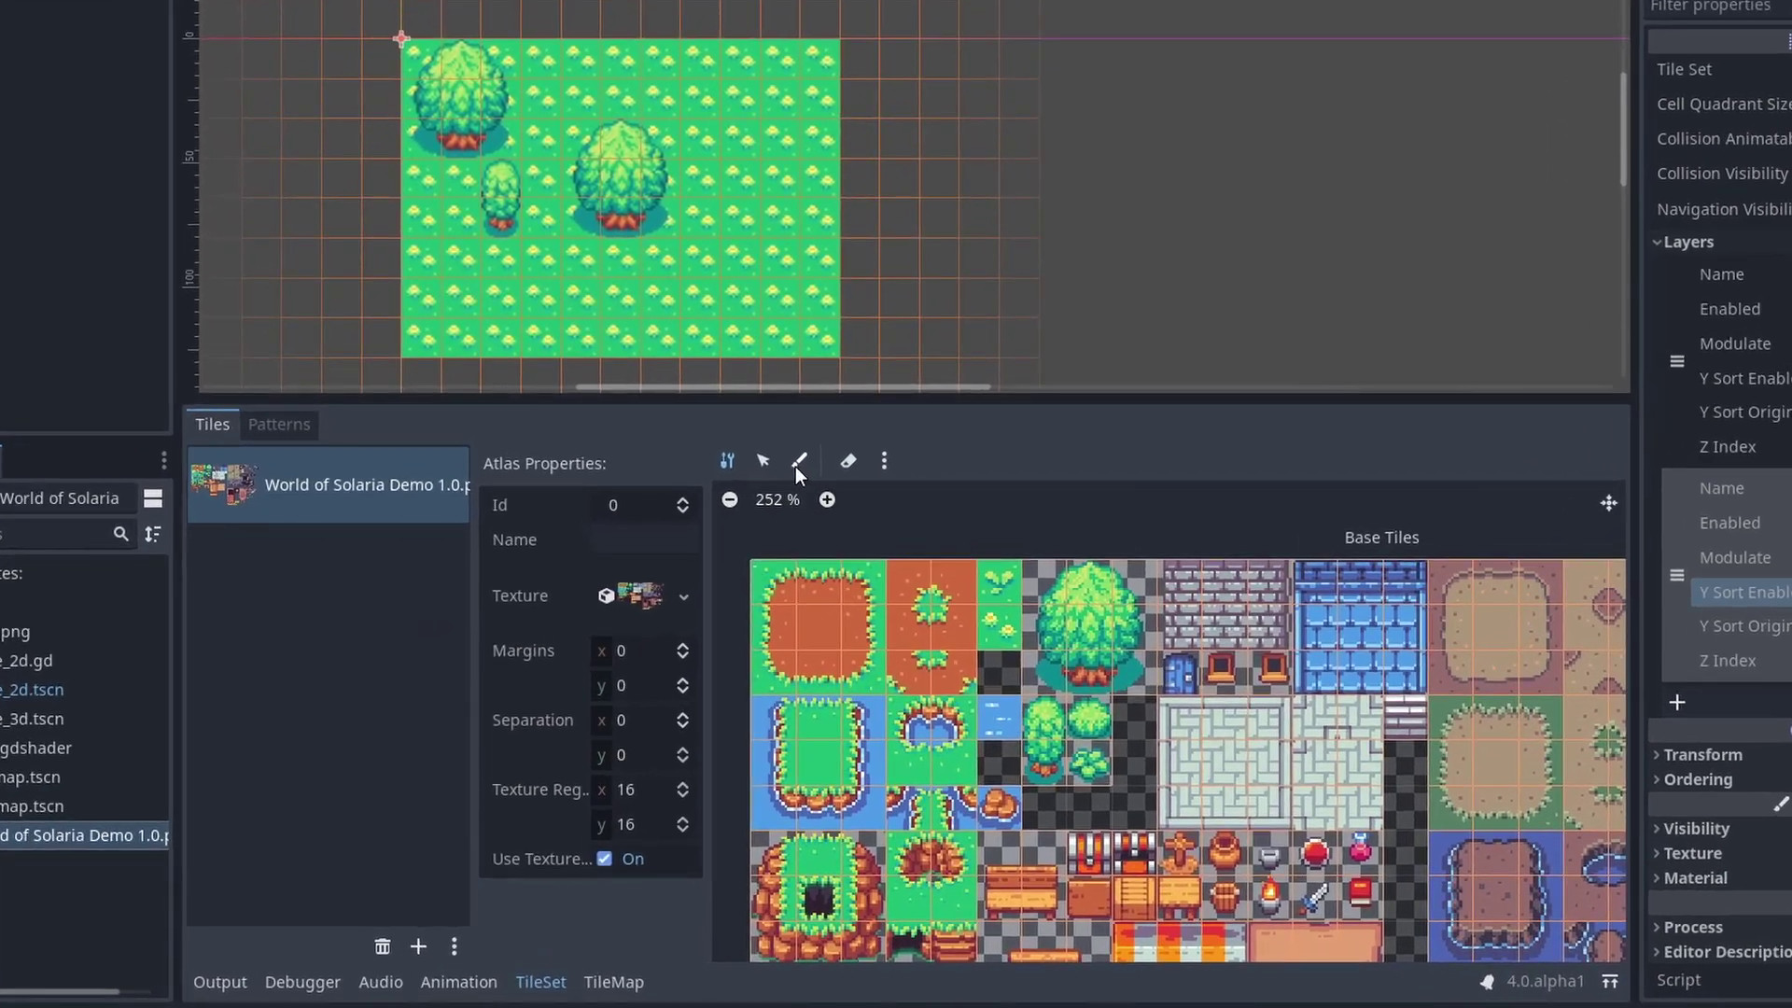
{"action": "left_click", "coordinate": [753, 538]}
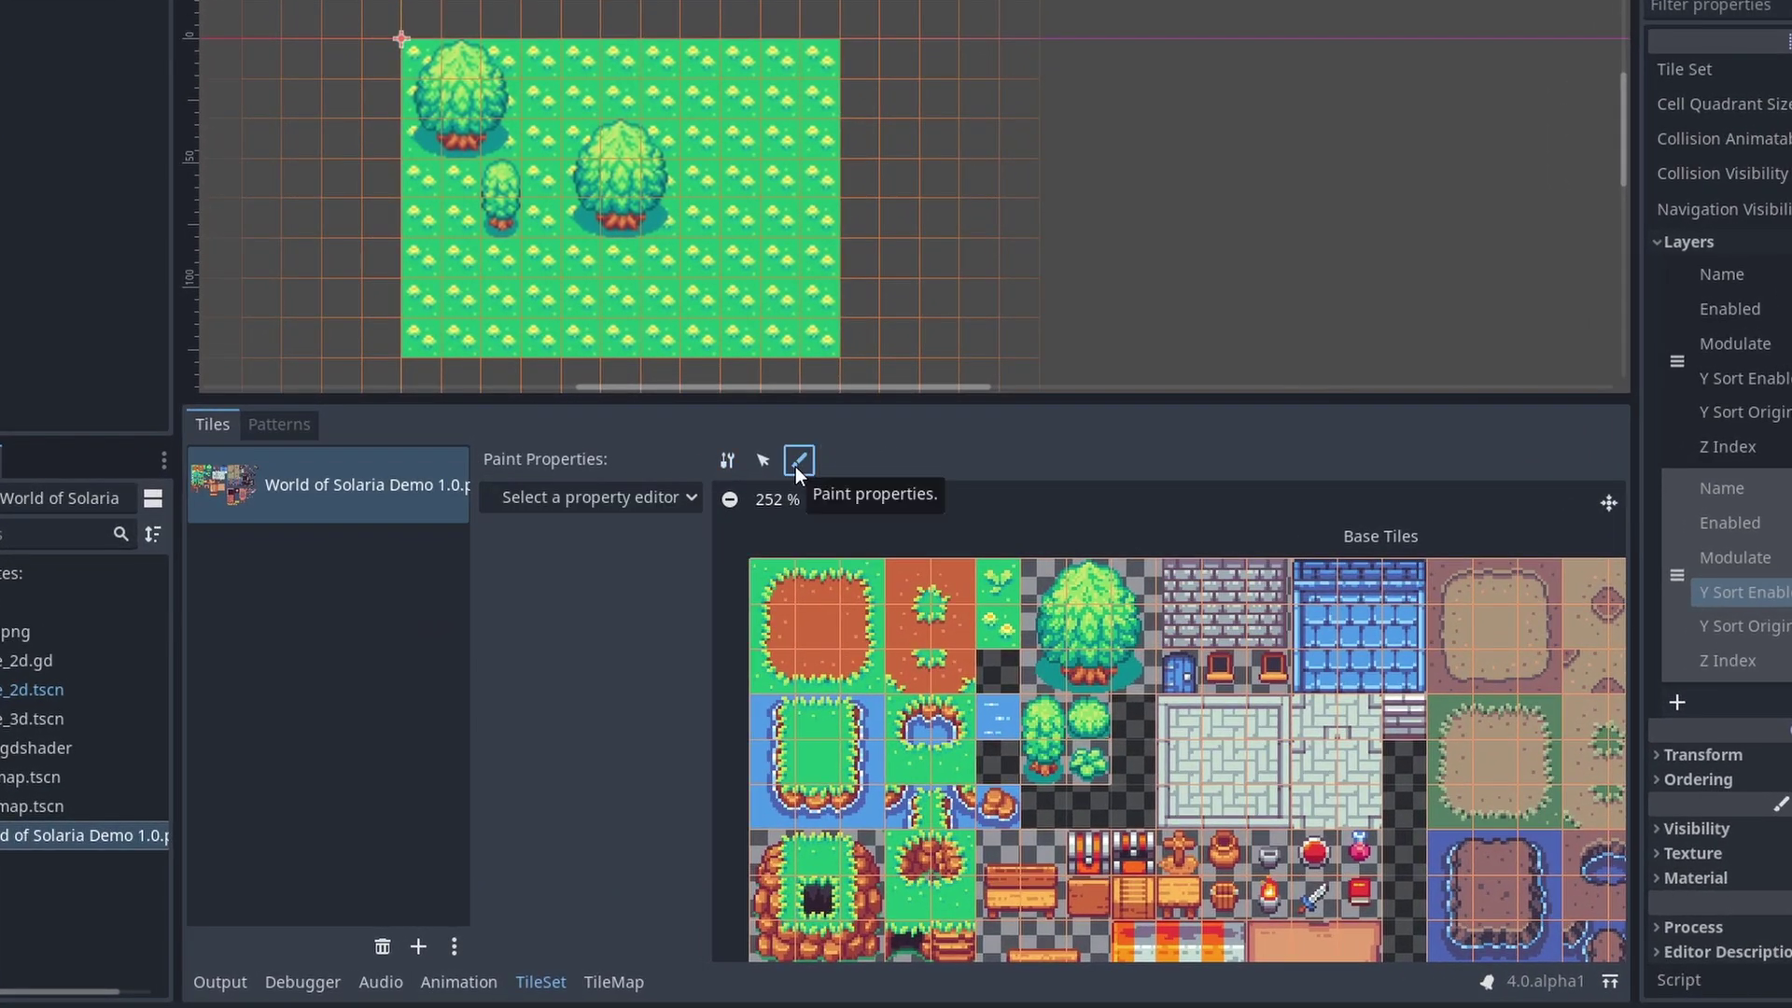
{"action": "left_click", "coordinate": [686, 497]}
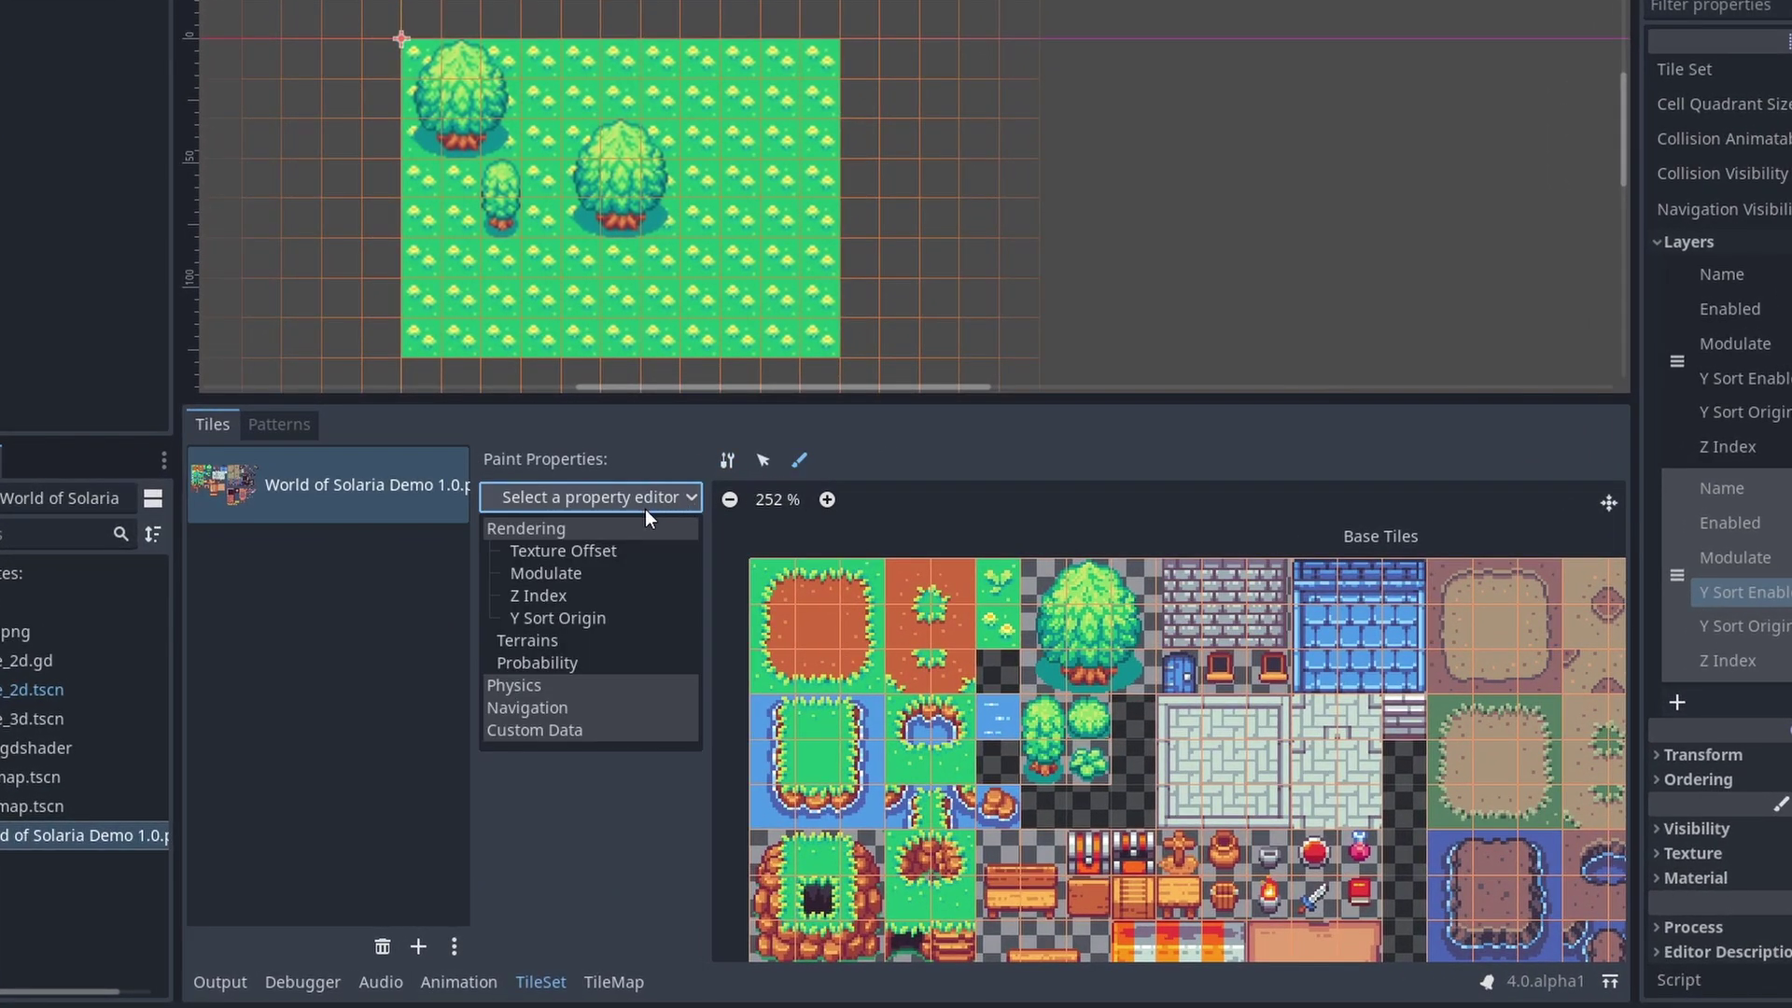
{"action": "left_click", "coordinate": [546, 573]}
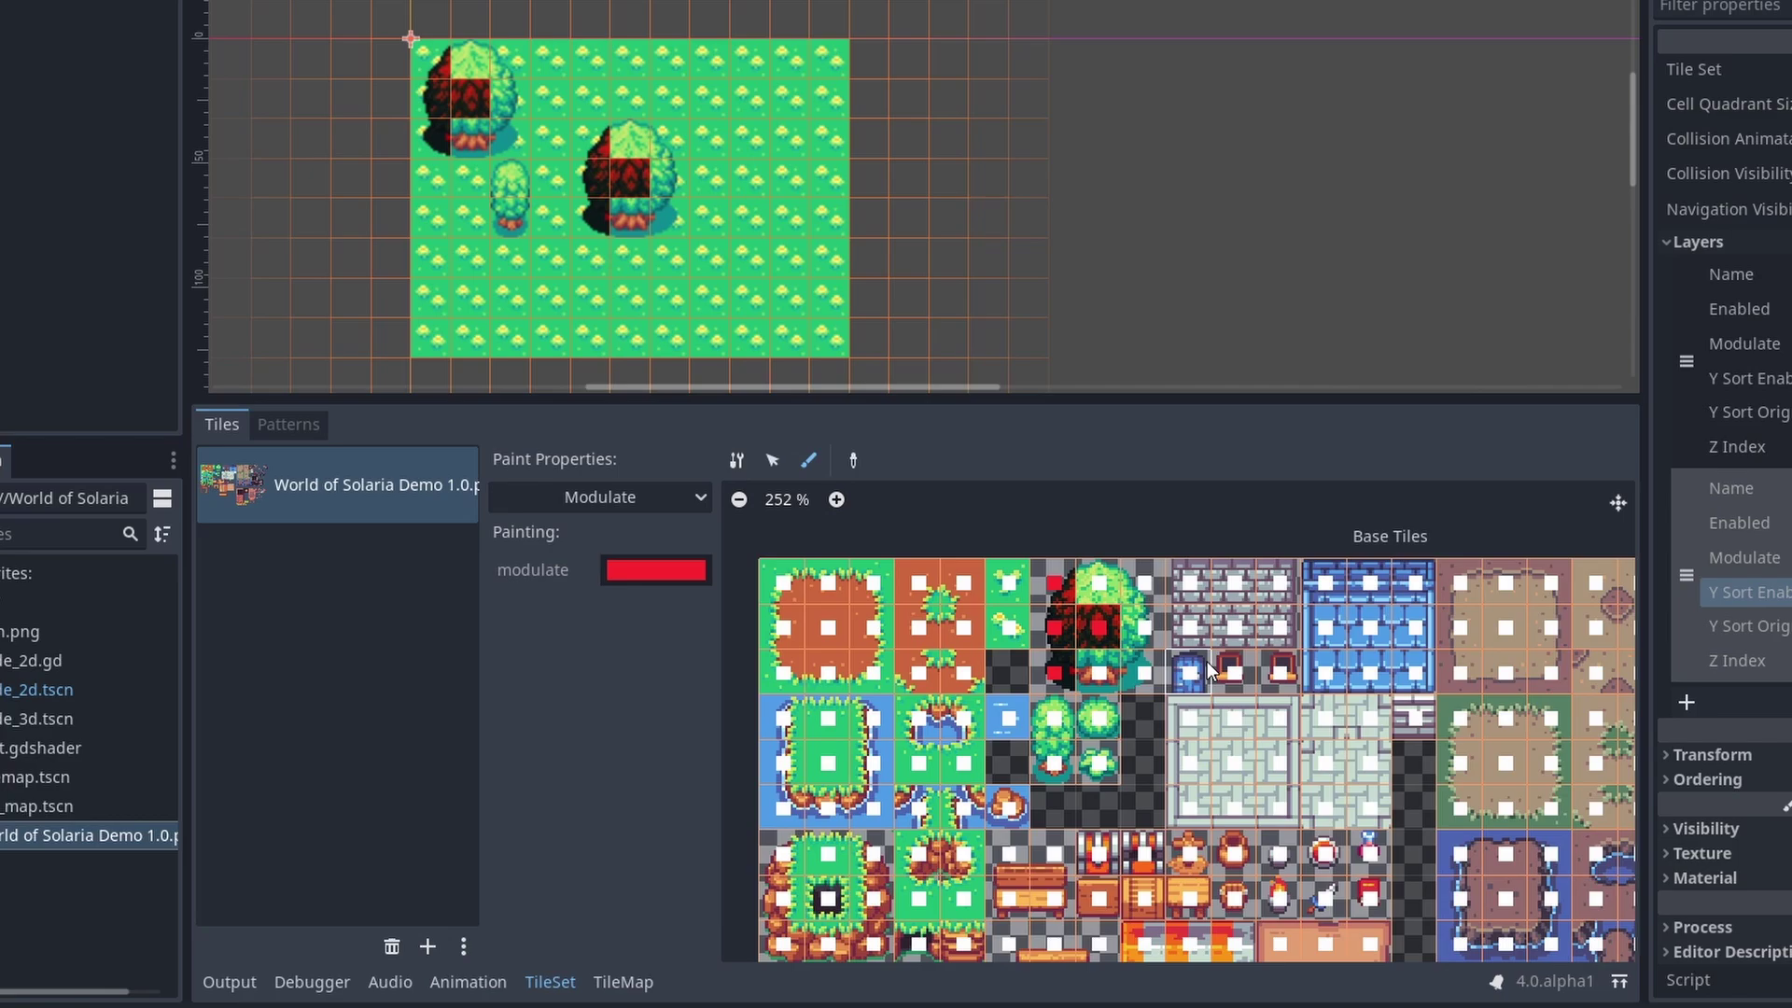
- Edit a tile's collision polygon corners on Physics Layer 1
{"action": "left_click", "coordinate": [644, 496]}
{"action": "left_click", "coordinate": [604, 732]}
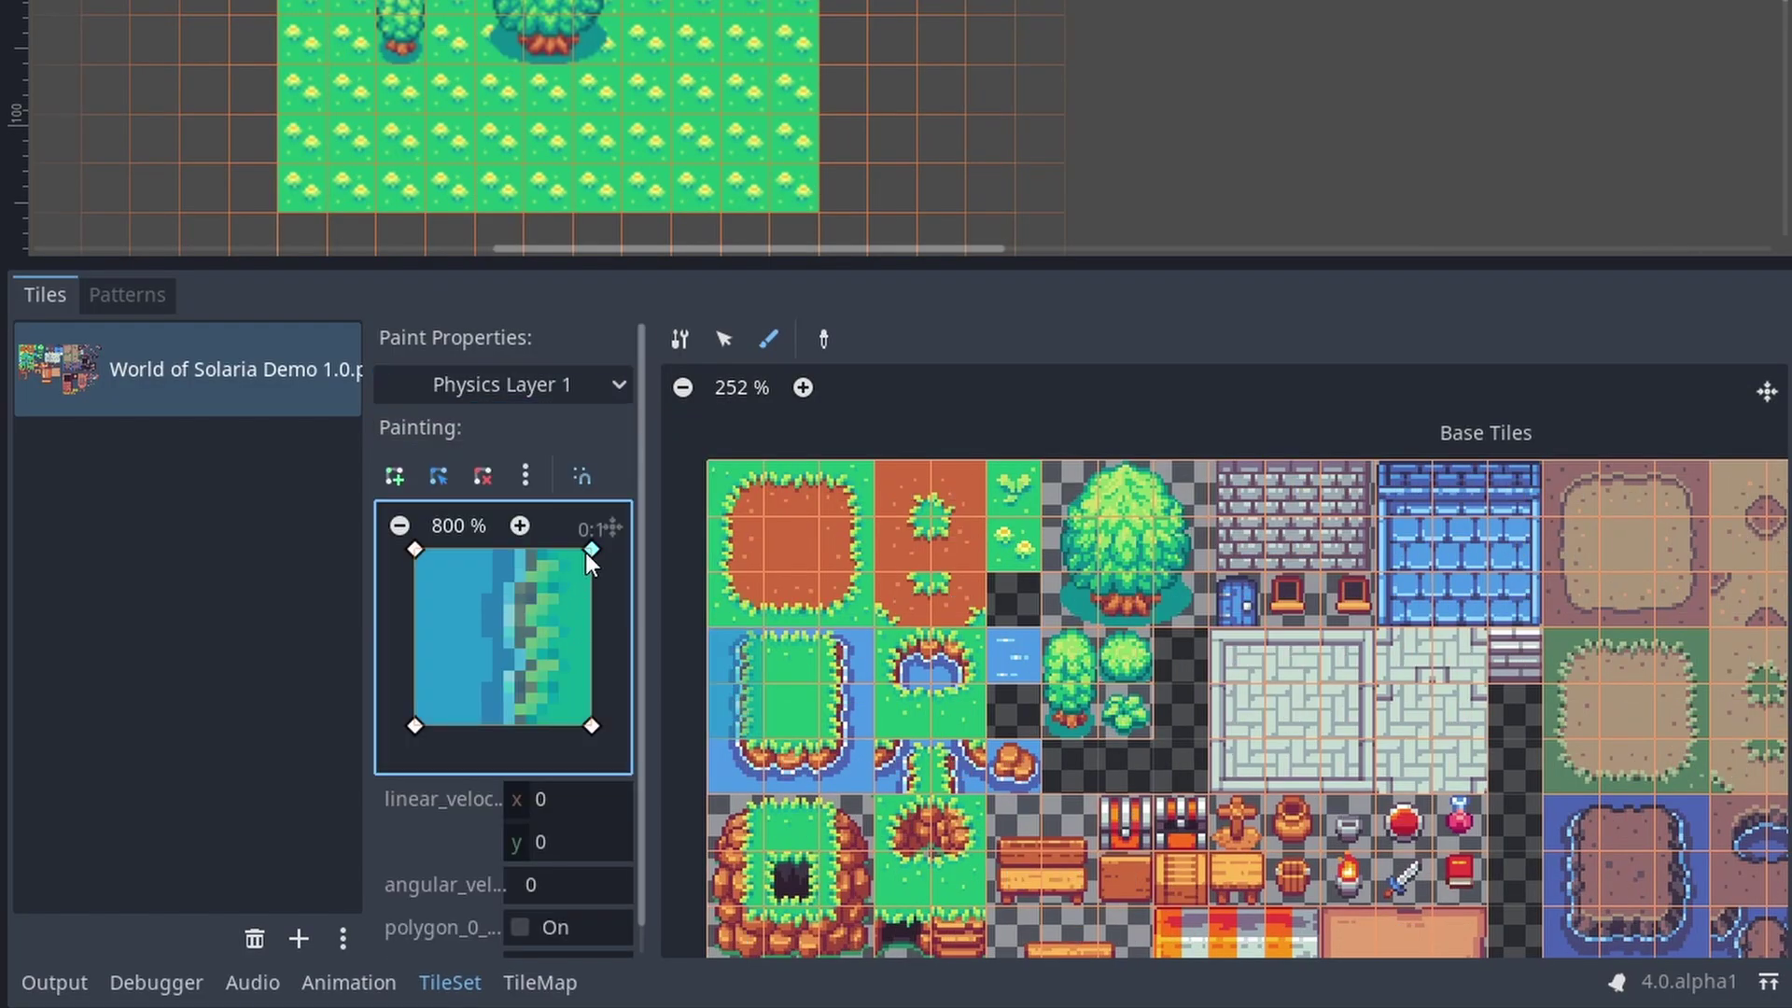
{"action": "left_click_drag", "start_coordinate": [592, 550], "coordinate": [503, 550]}
{"action": "left_click_drag", "start_coordinate": [507, 731], "coordinate": [501, 732]}
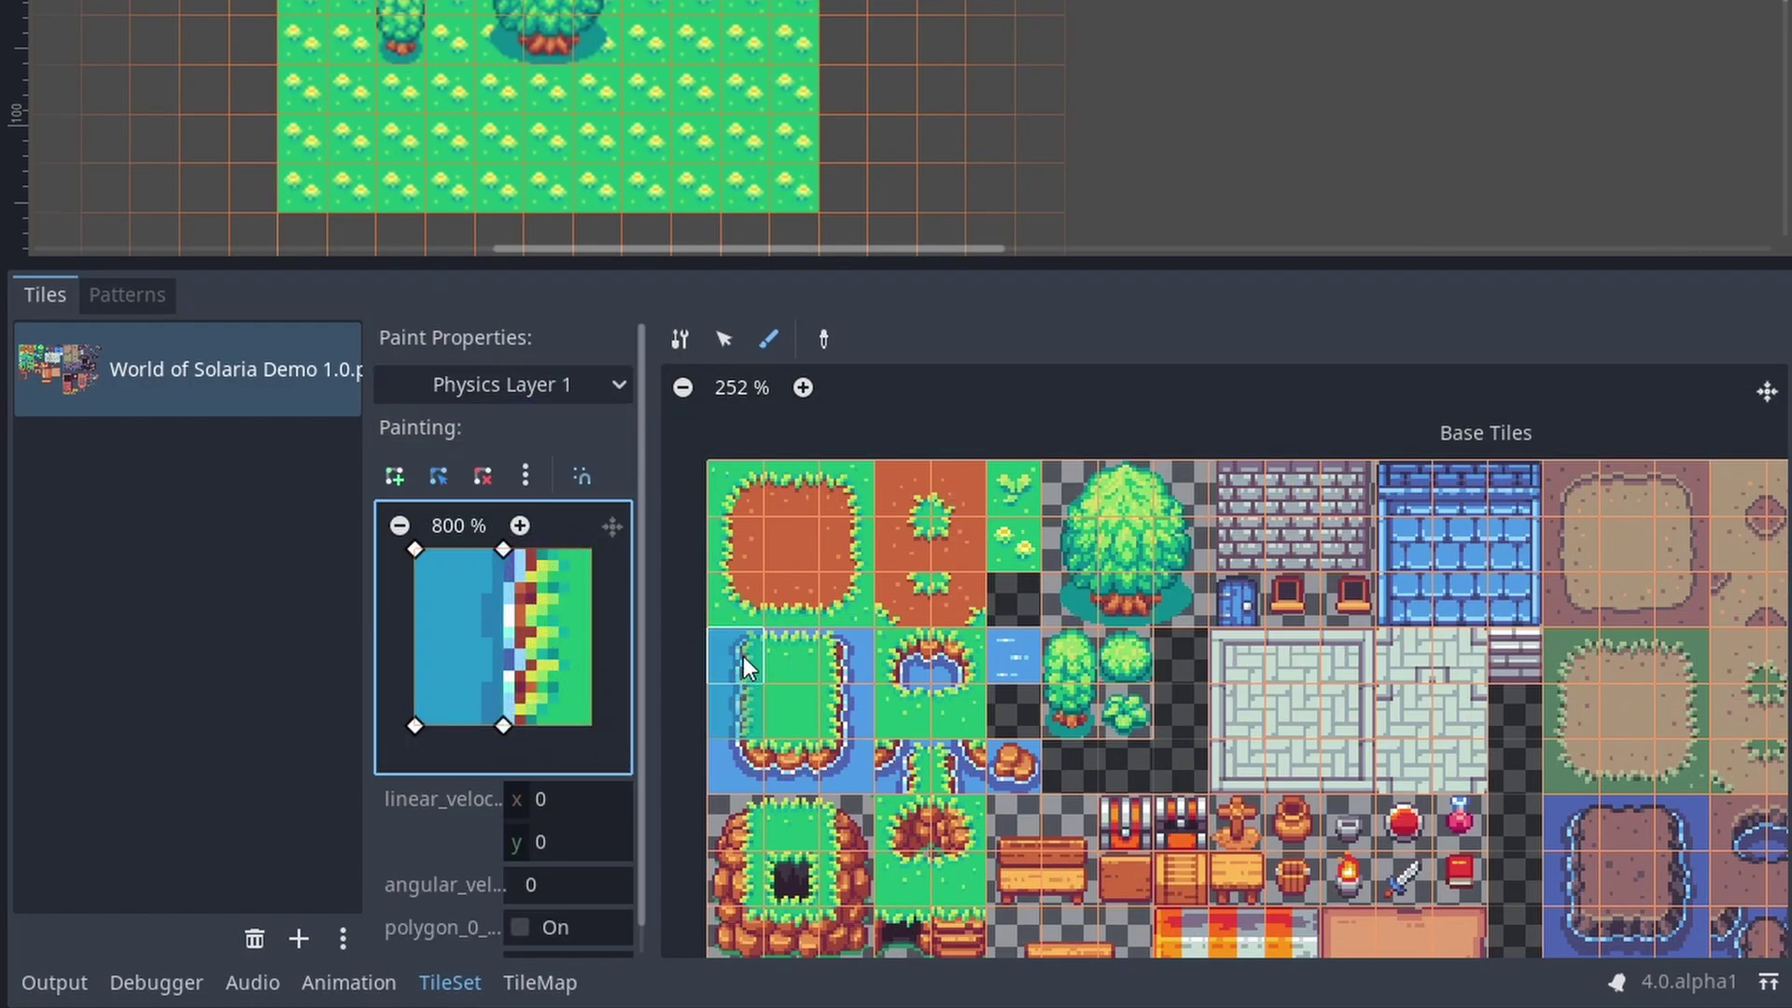
{"action": "left_click_drag", "start_coordinate": [435, 553], "coordinate": [594, 551]}
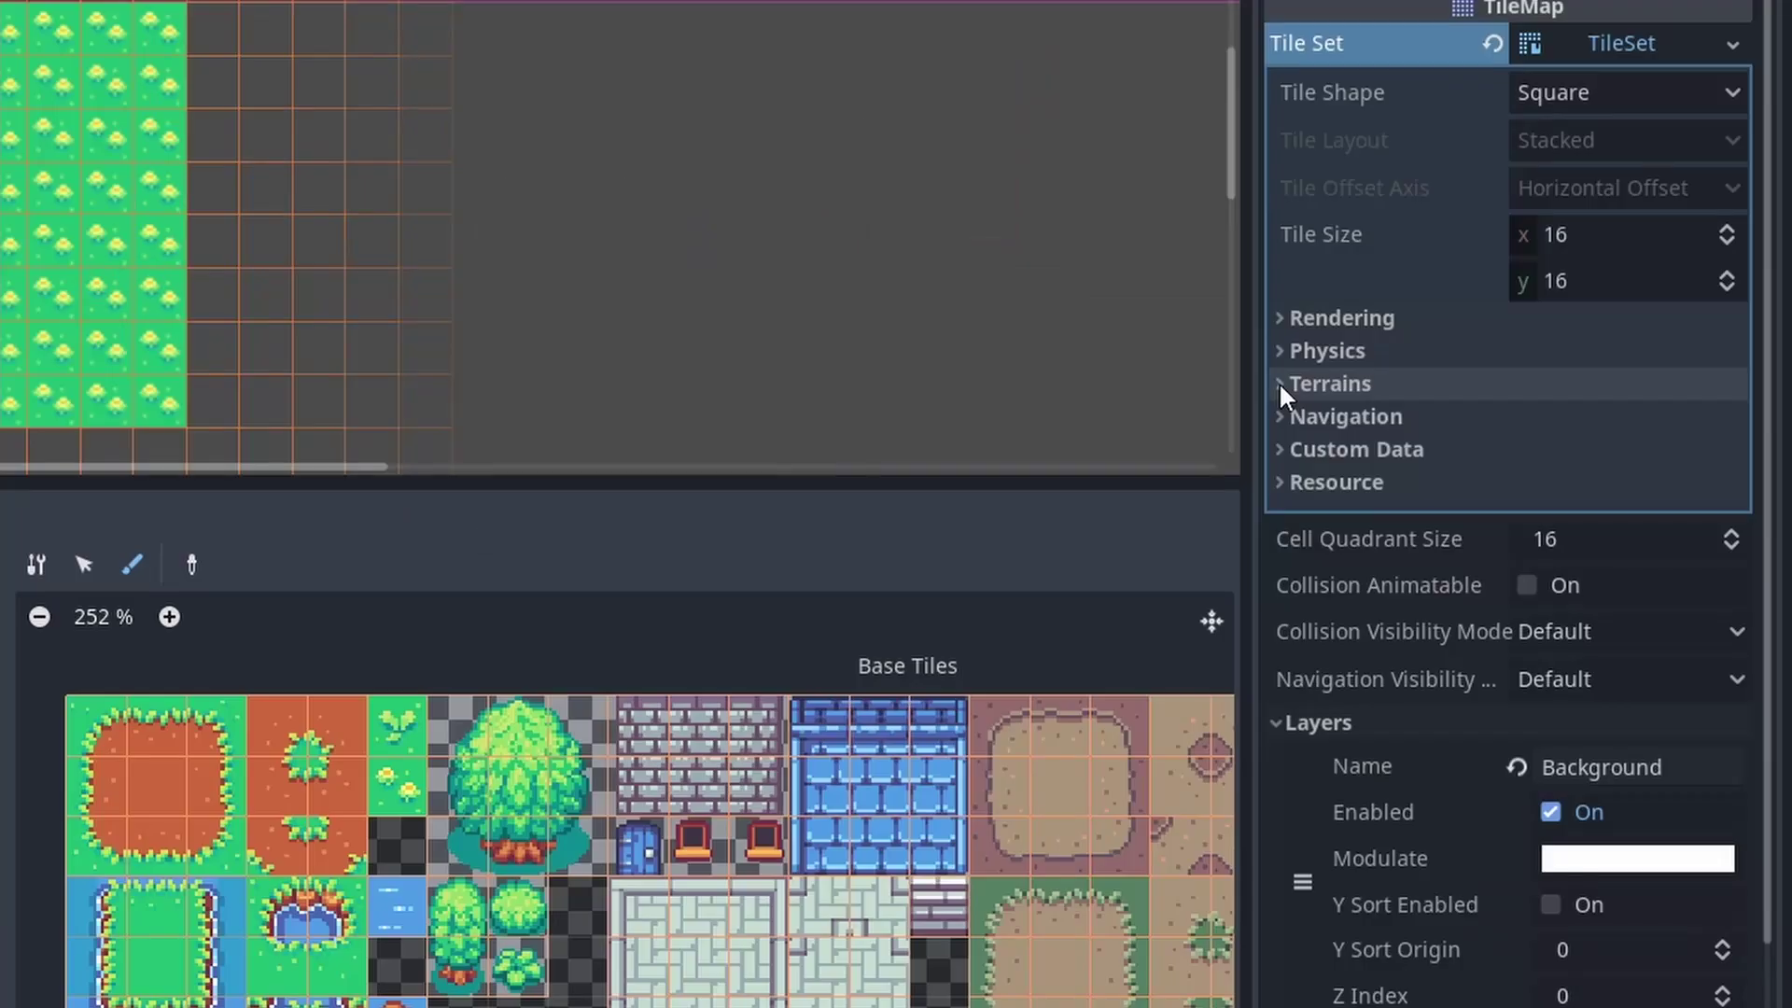
- Add a terrain set and paint with Terrain Set 0 to turn the top-right water into grass
{"action": "left_click", "coordinate": [1281, 384]}
{"action": "left_click", "coordinate": [1330, 458]}
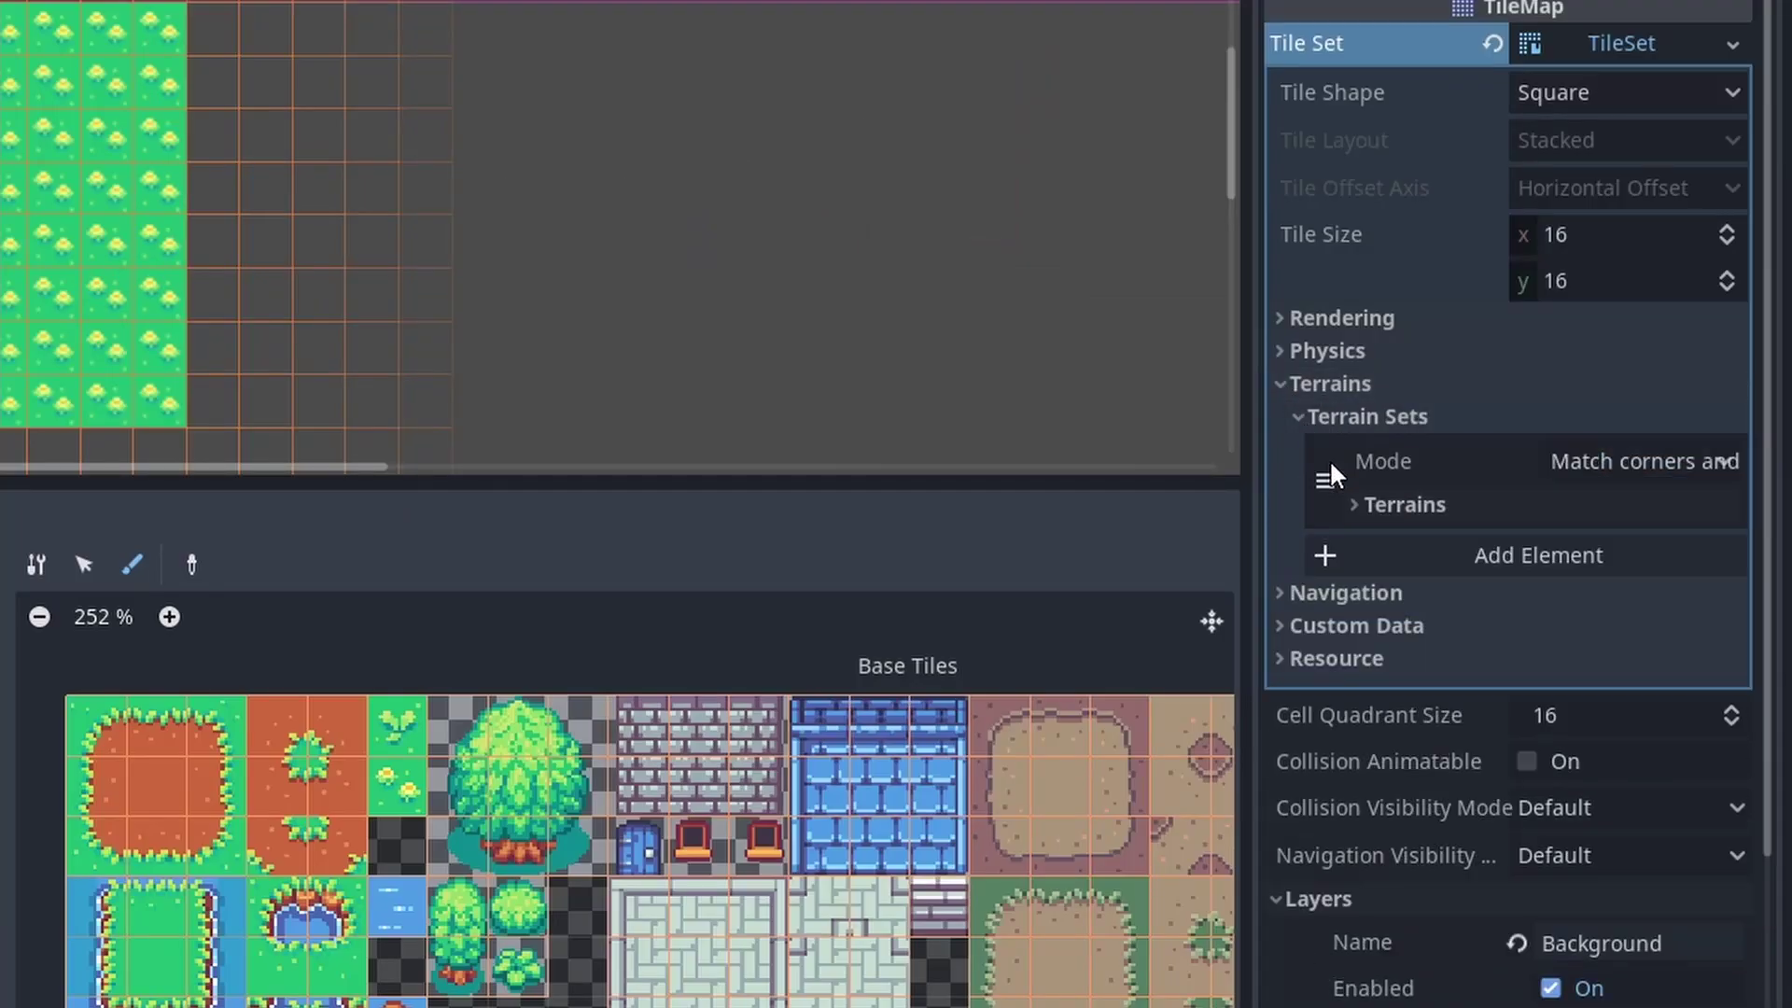
{"action": "left_click", "coordinate": [1634, 459]}
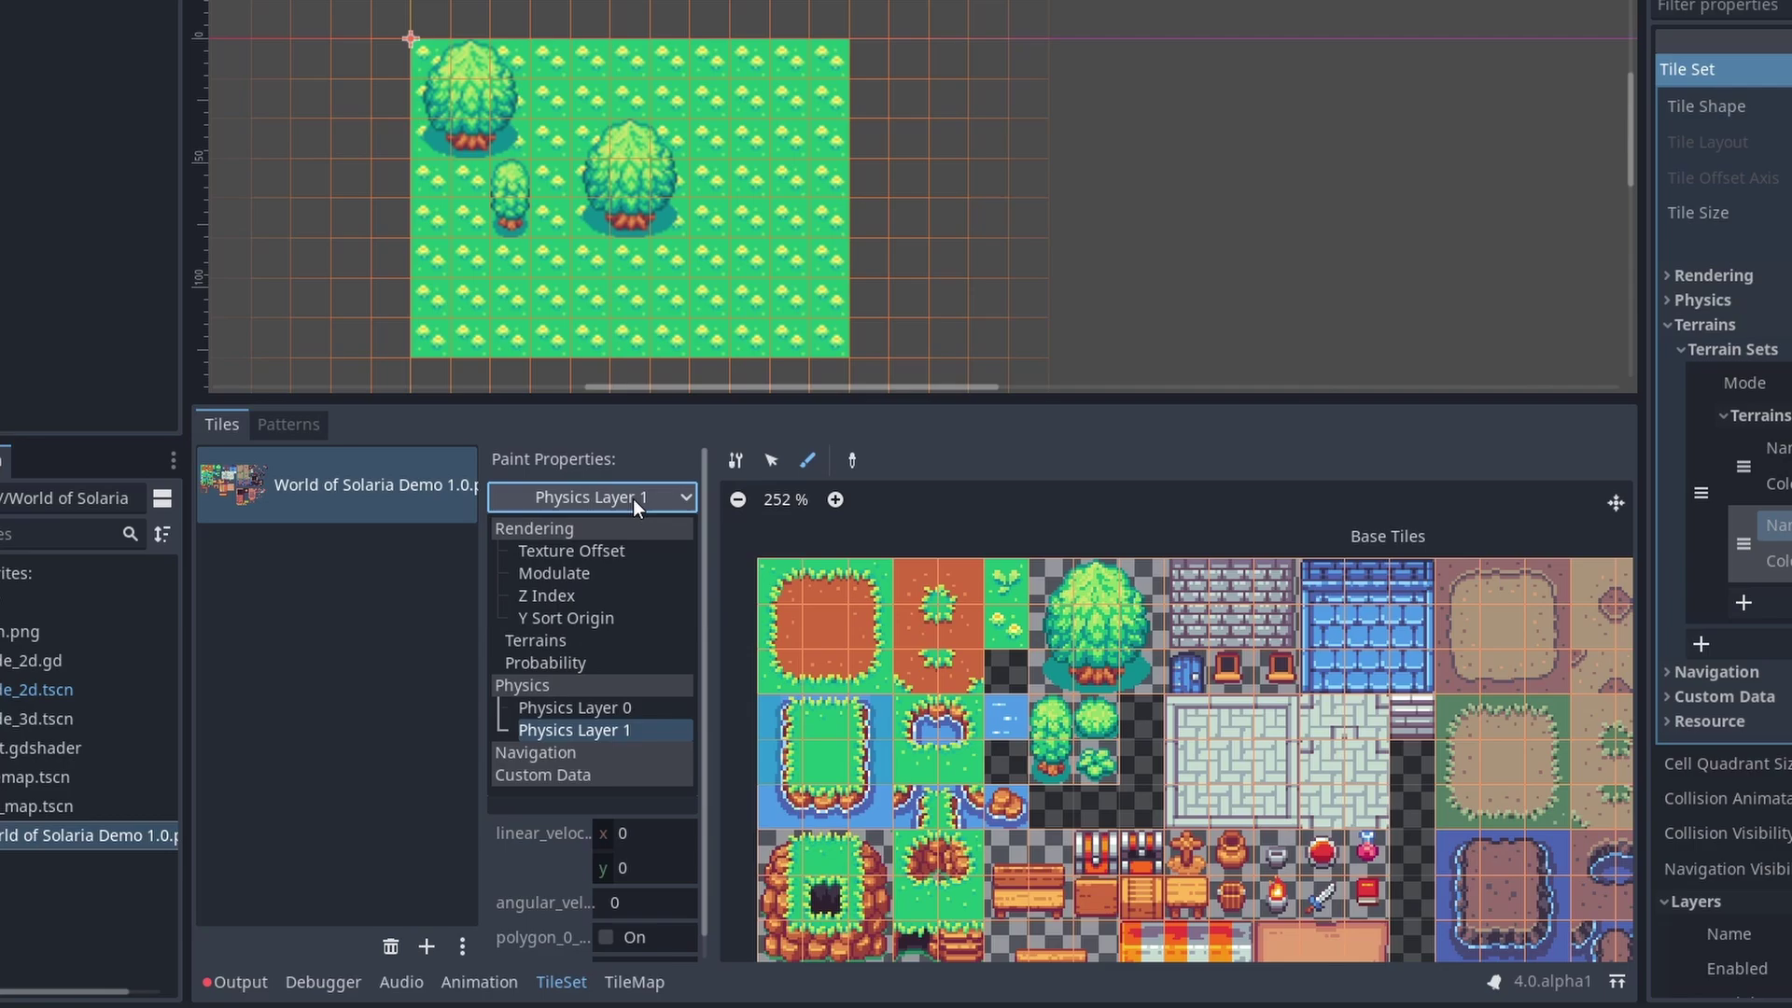
{"action": "left_click", "coordinate": [540, 640]}
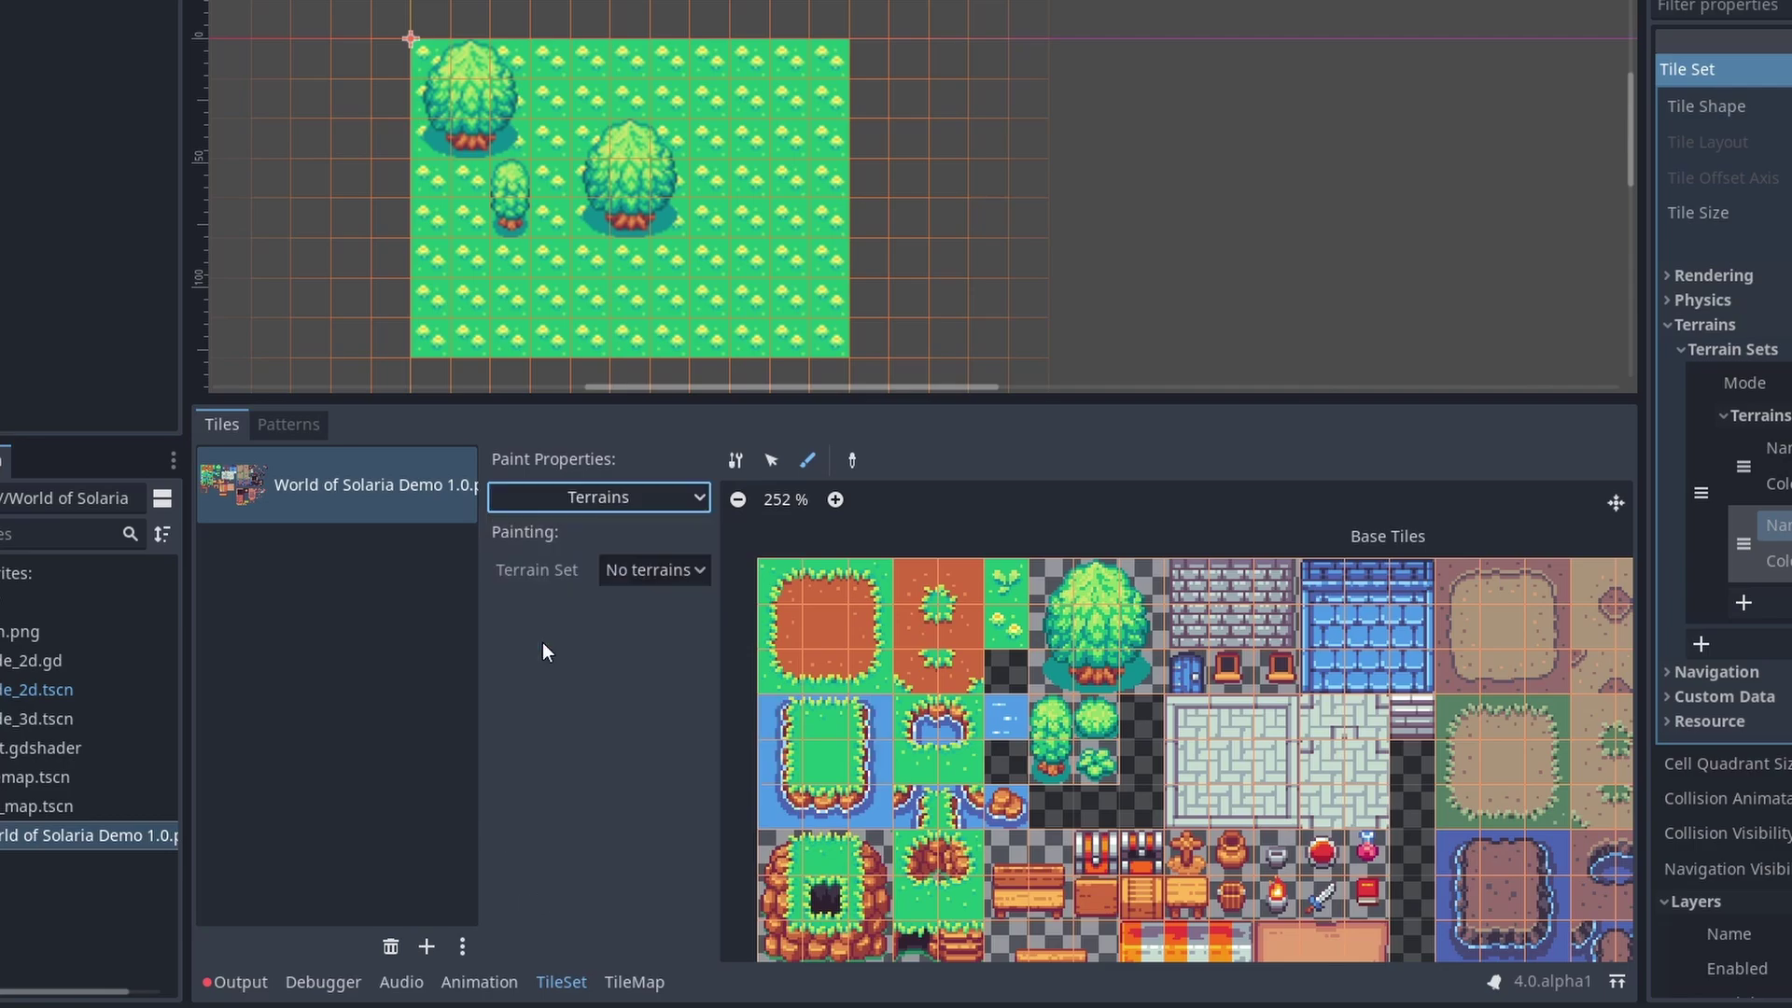
{"action": "left_click", "coordinate": [654, 569]}
{"action": "left_click", "coordinate": [671, 616]}
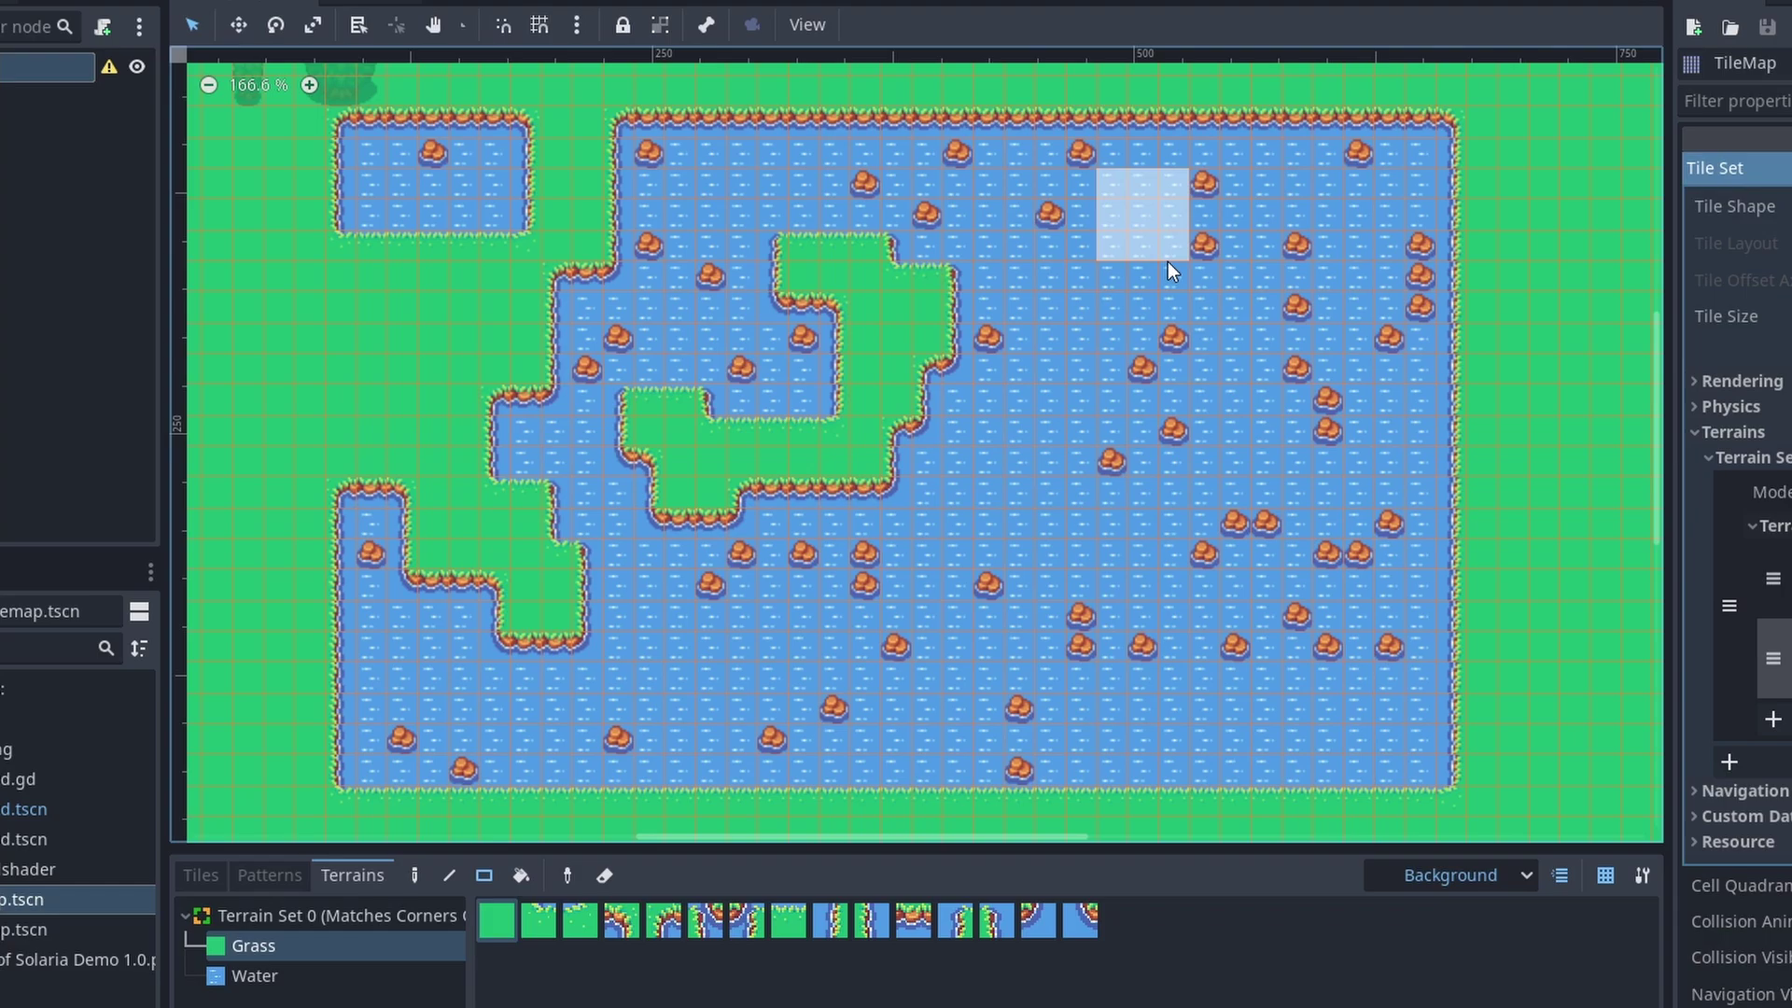
{"action": "left_click_drag", "start_coordinate": [1354, 213], "coordinate": [1352, 211]}
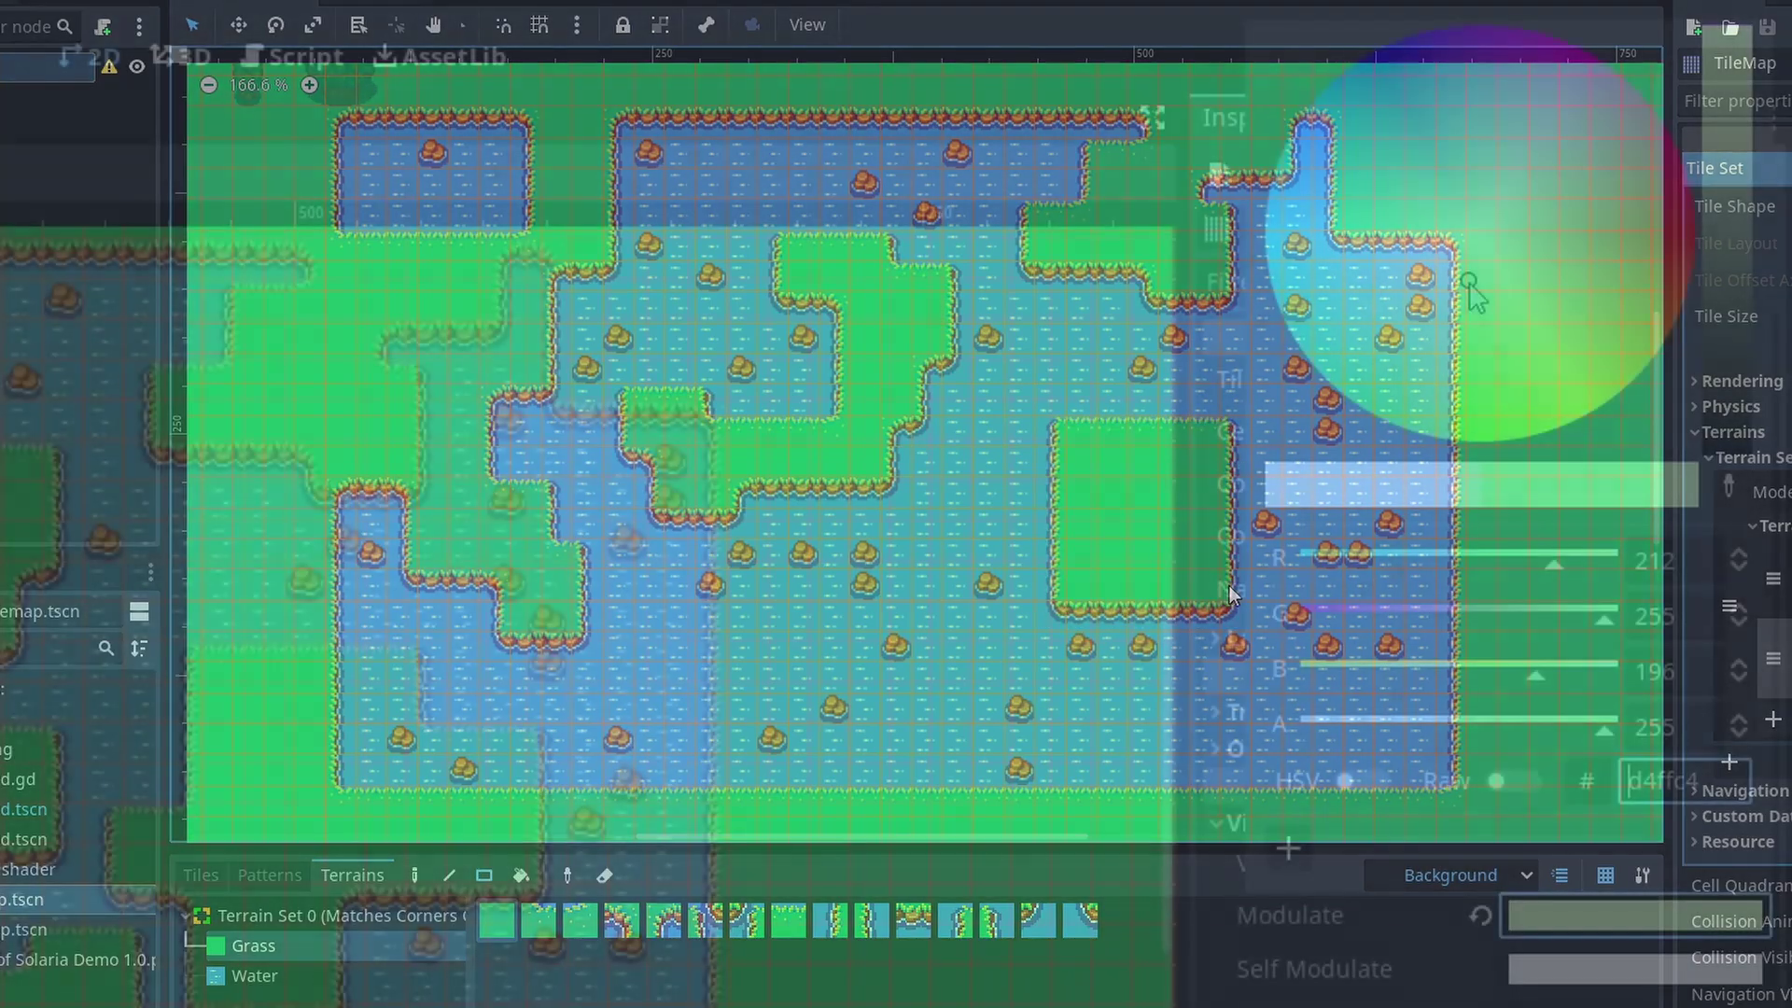
- Tint the tile map with a raw over-bright Modulate colour around 2, 2, 2
{"action": "mouse_move", "coordinate": [1472, 289]}
{"action": "left_mouse_down"}
{"action": "mouse_move", "coordinate": [1460, 208]}
{"action": "mouse_move", "coordinate": [1548, 248]}
{"action": "mouse_move", "coordinate": [1449, 317]}
{"action": "mouse_move", "coordinate": [1482, 295]}
{"action": "left_mouse_up"}
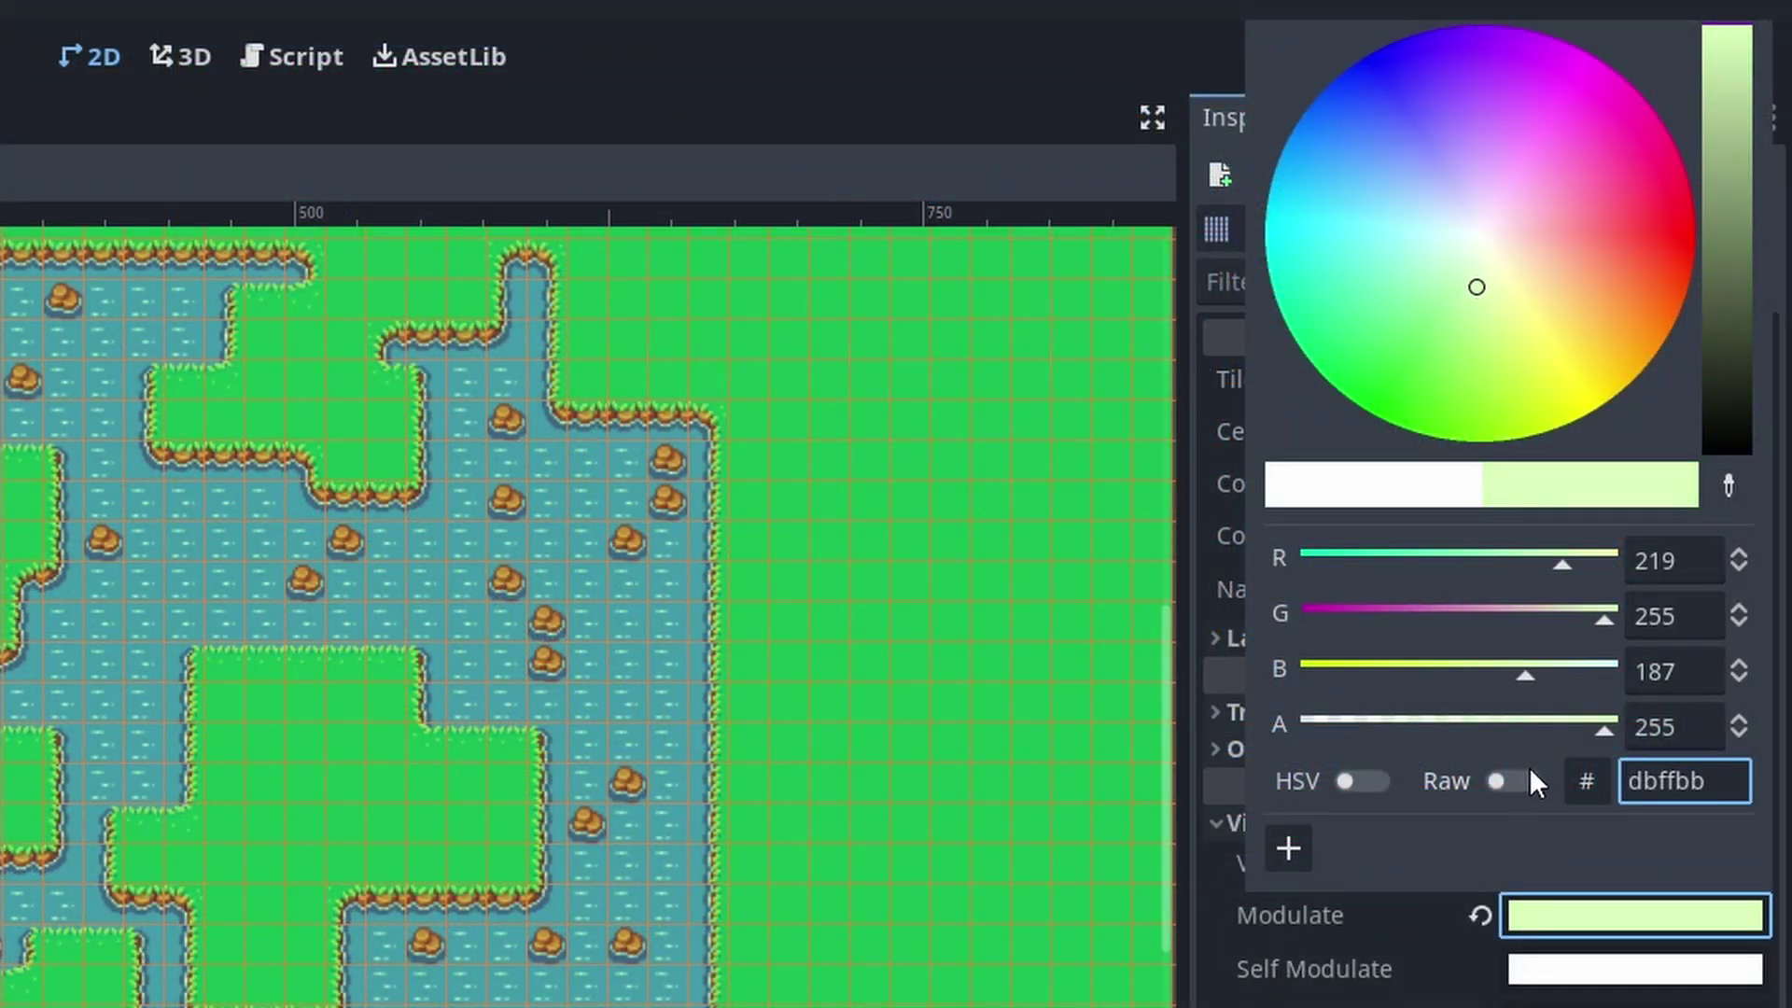
{"action": "left_click", "coordinate": [1492, 782]}
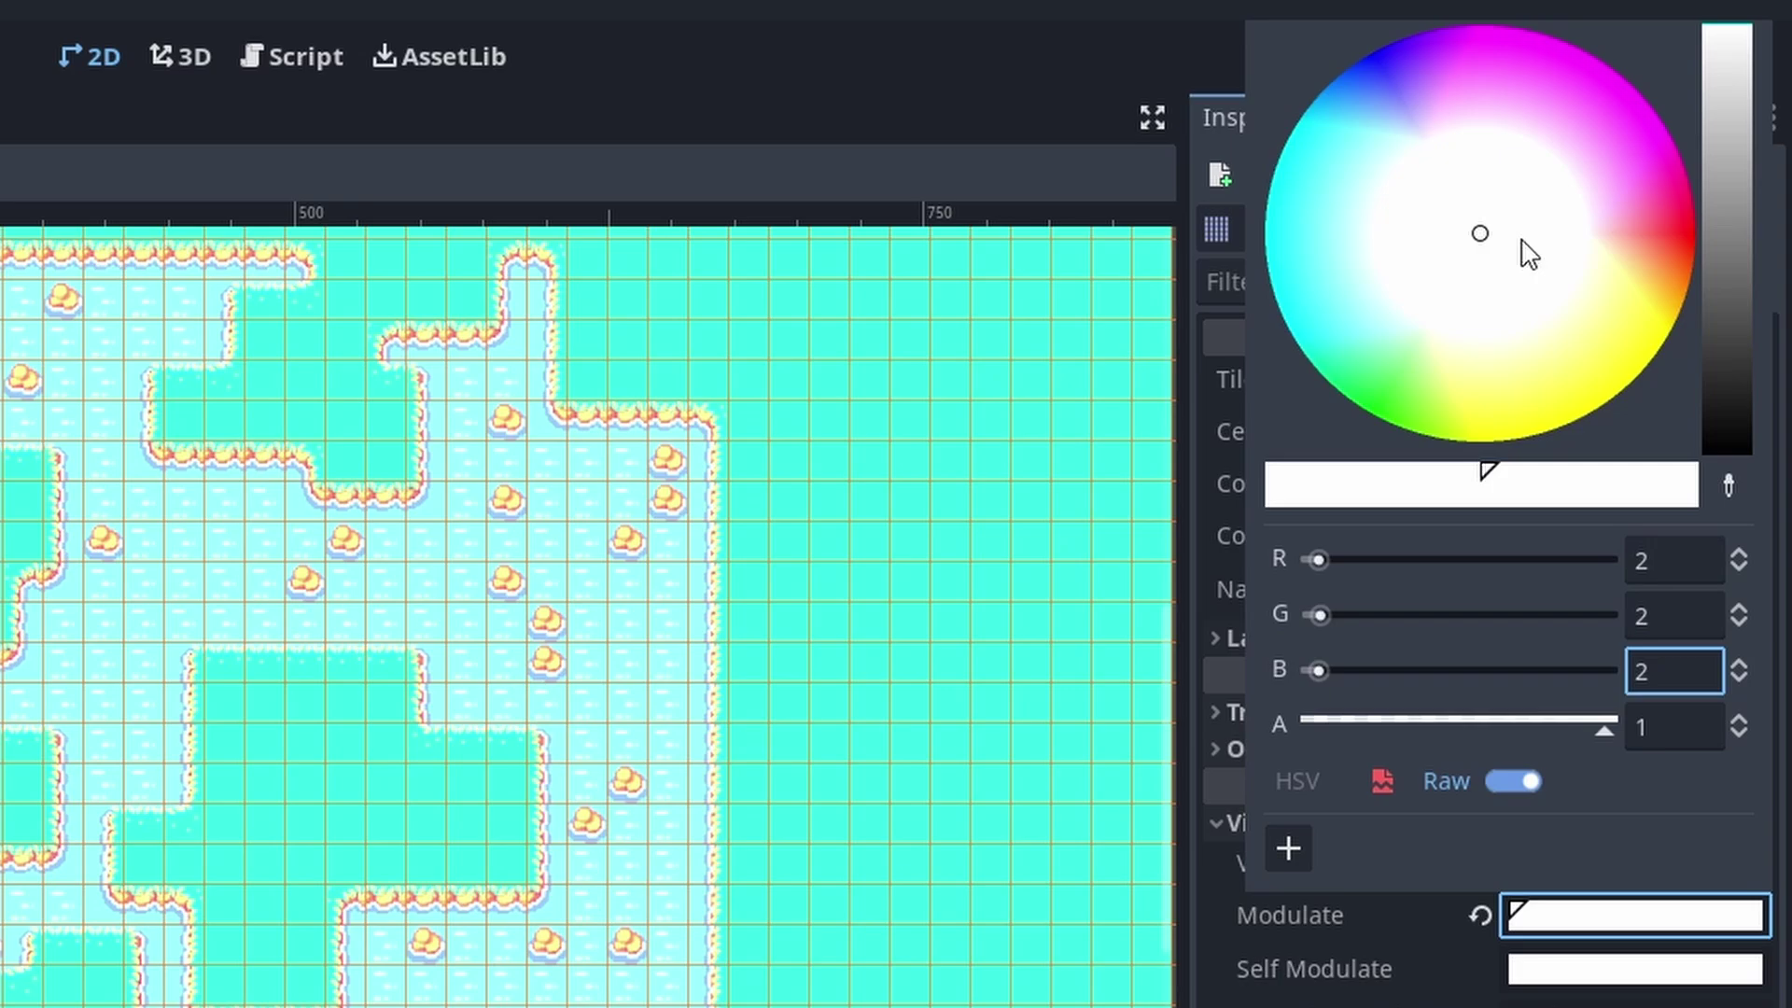
{"action": "left_click_drag", "start_coordinate": [1516, 236], "coordinate": [1500, 235]}
{"action": "left_click_drag", "start_coordinate": [1536, 299], "coordinate": [1488, 165]}
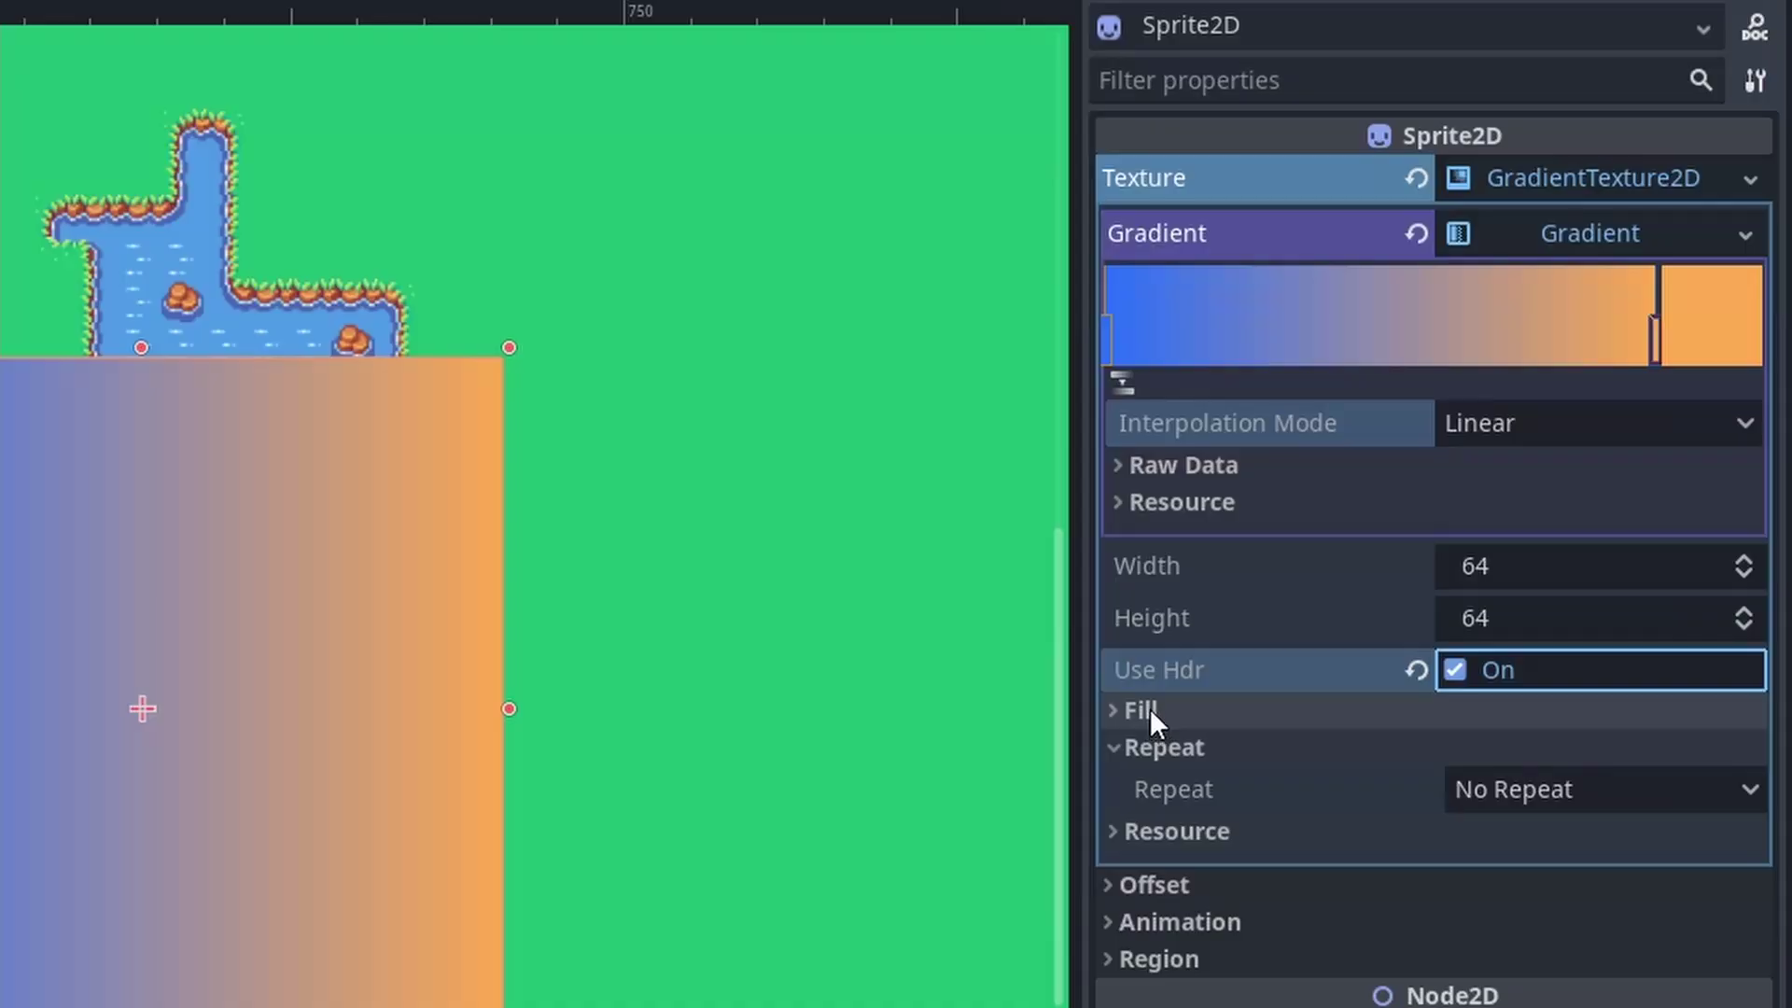
- Make the sprite's gradient diagonal with To y set to 1 and a Radial fill
{"action": "left_click", "coordinate": [1141, 711]}
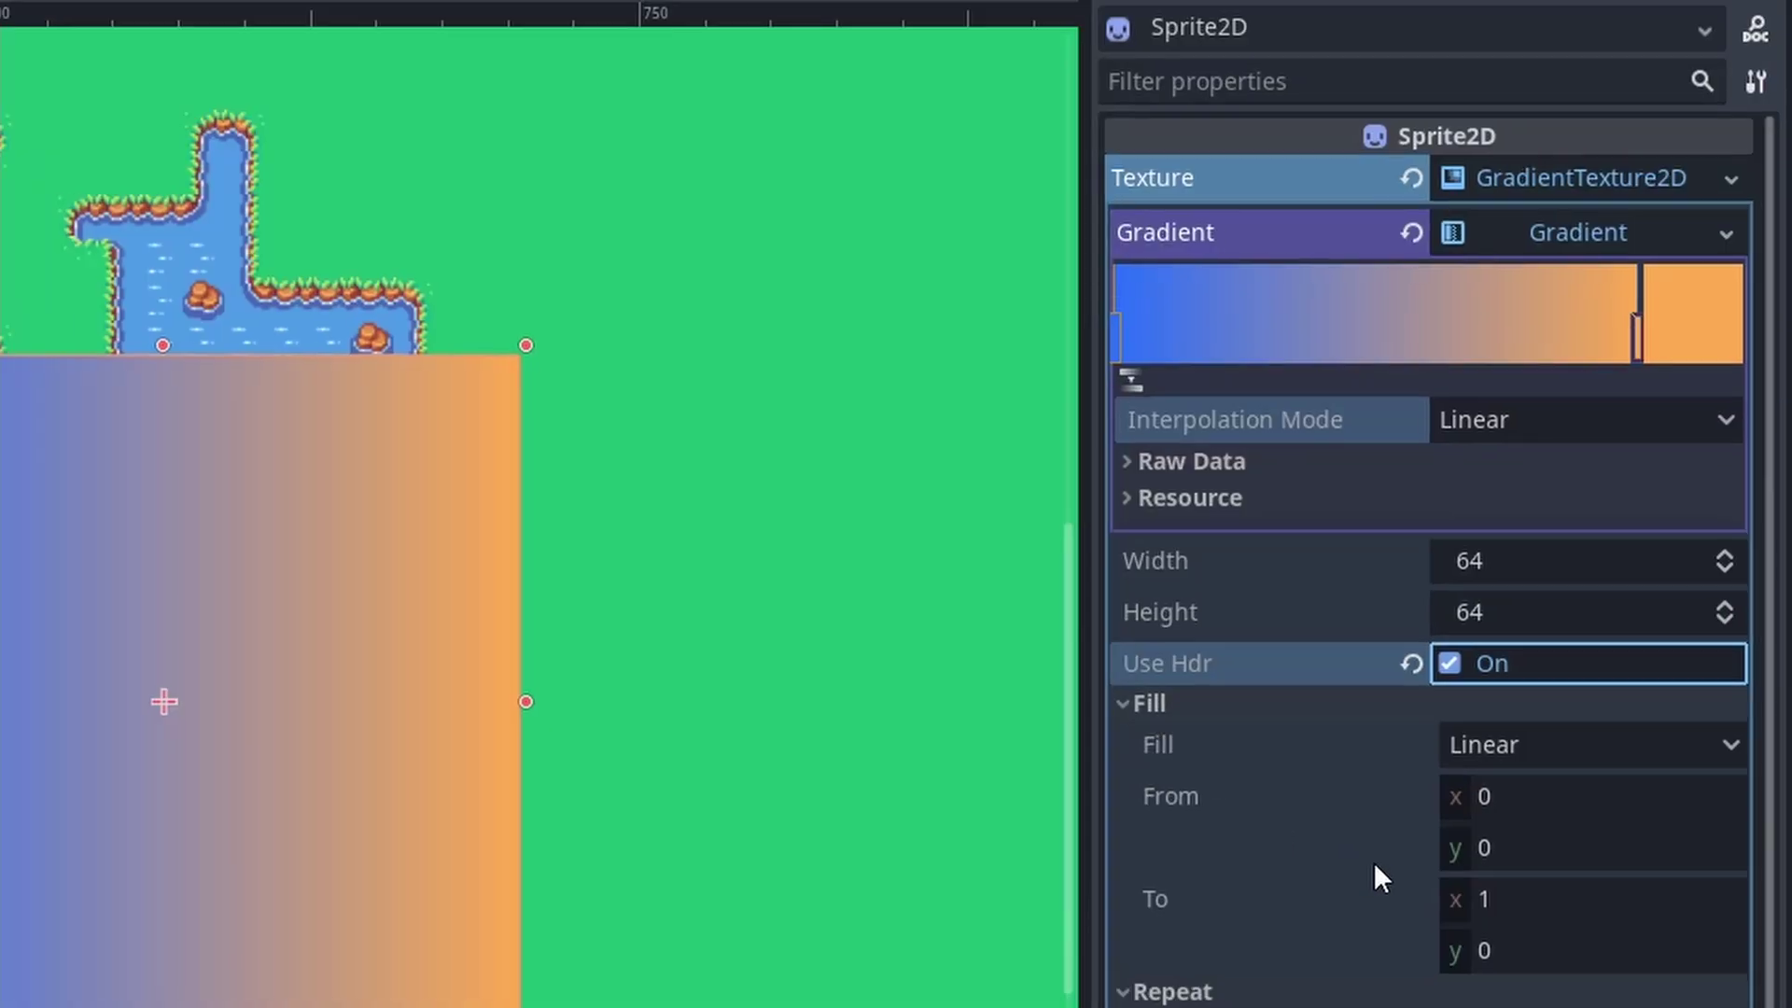
{"action": "left_click", "coordinate": [1616, 755]}
{"action": "type", "text": "1"}
{"action": "key", "text": "Return"}
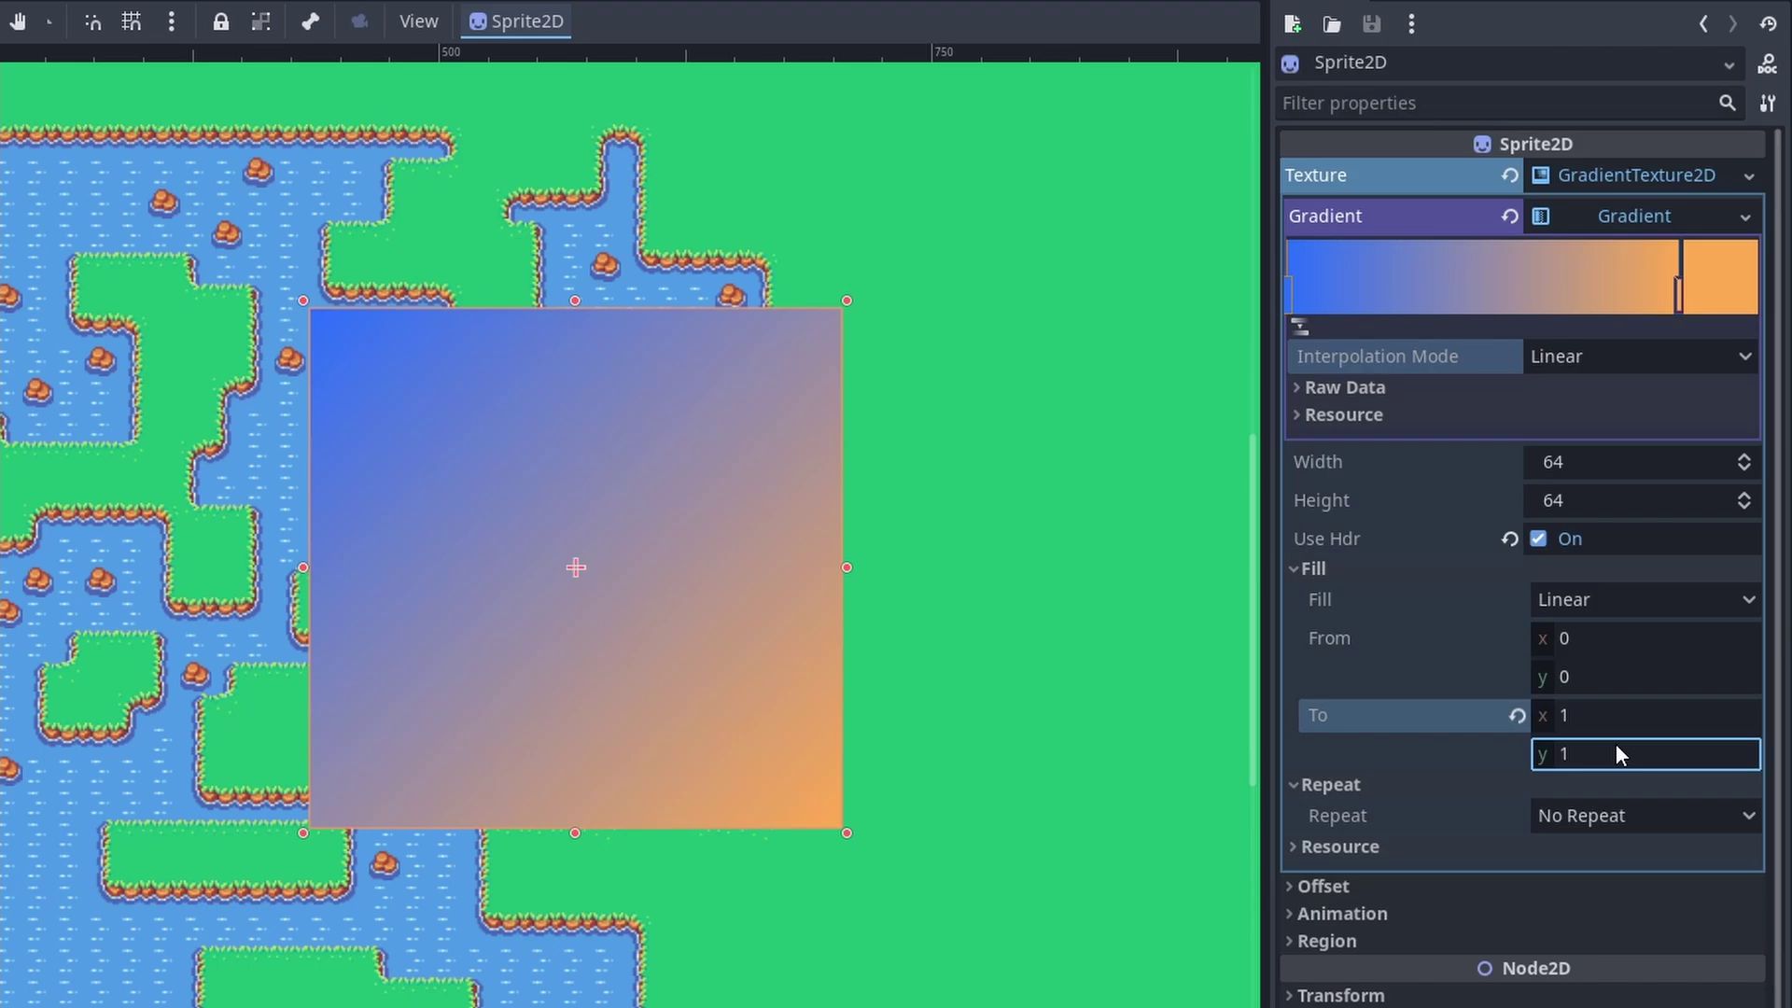
{"action": "left_click", "coordinate": [1596, 599]}
{"action": "left_click", "coordinate": [1628, 668]}
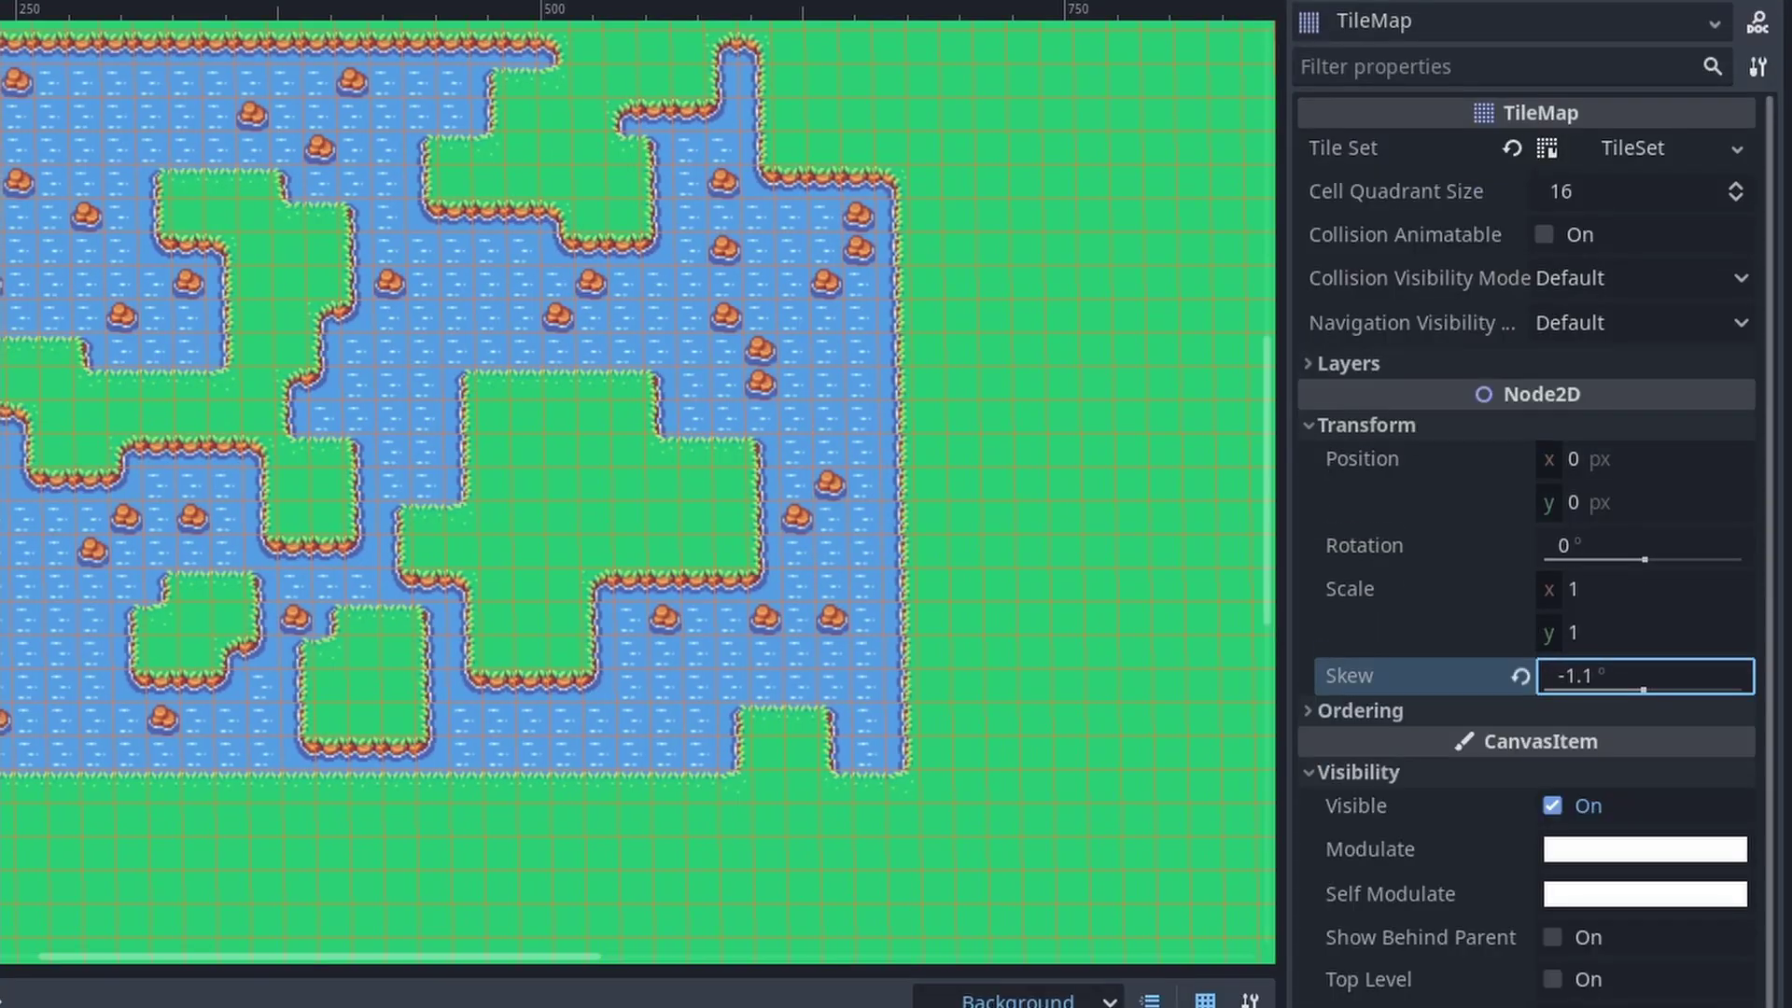
- Skew the tile map, toggle Top Level on and off, and inspect its process modes
{"action": "left_click_drag", "start_coordinate": [1640, 676], "coordinate": [1585, 676]}
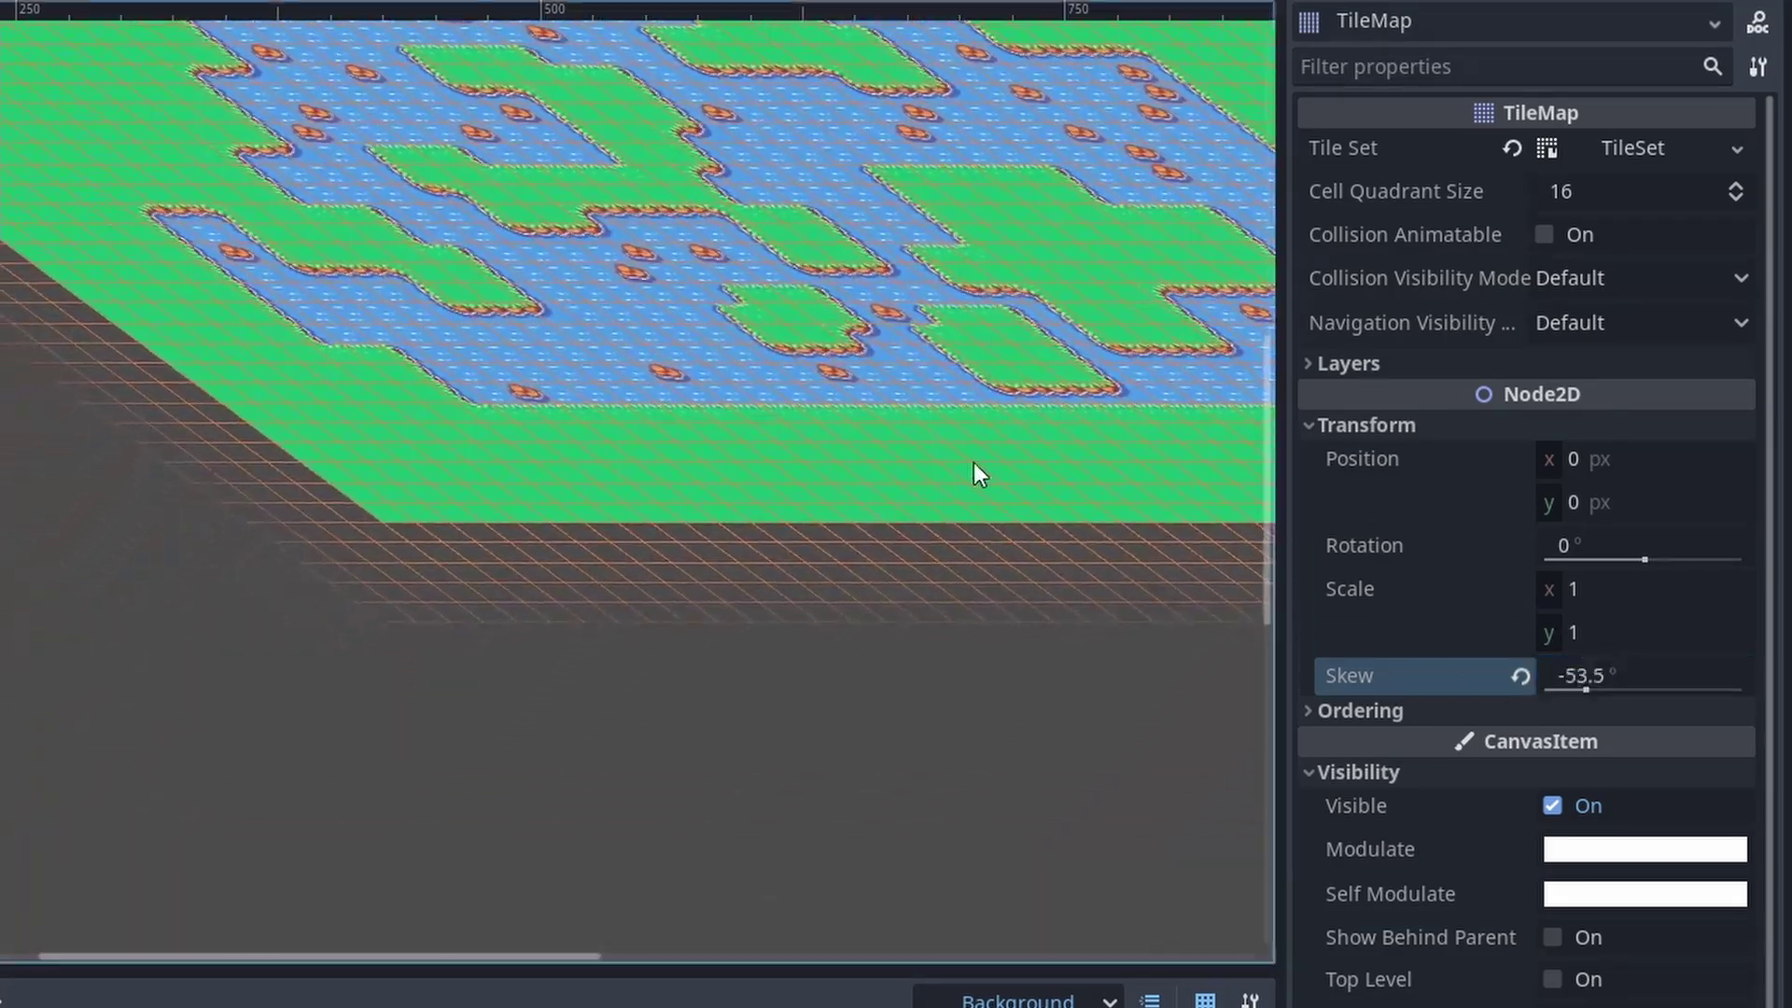
{"action": "scroll", "coordinate": [473, 759], "scroll_direction": "down", "scroll_amount": 3}
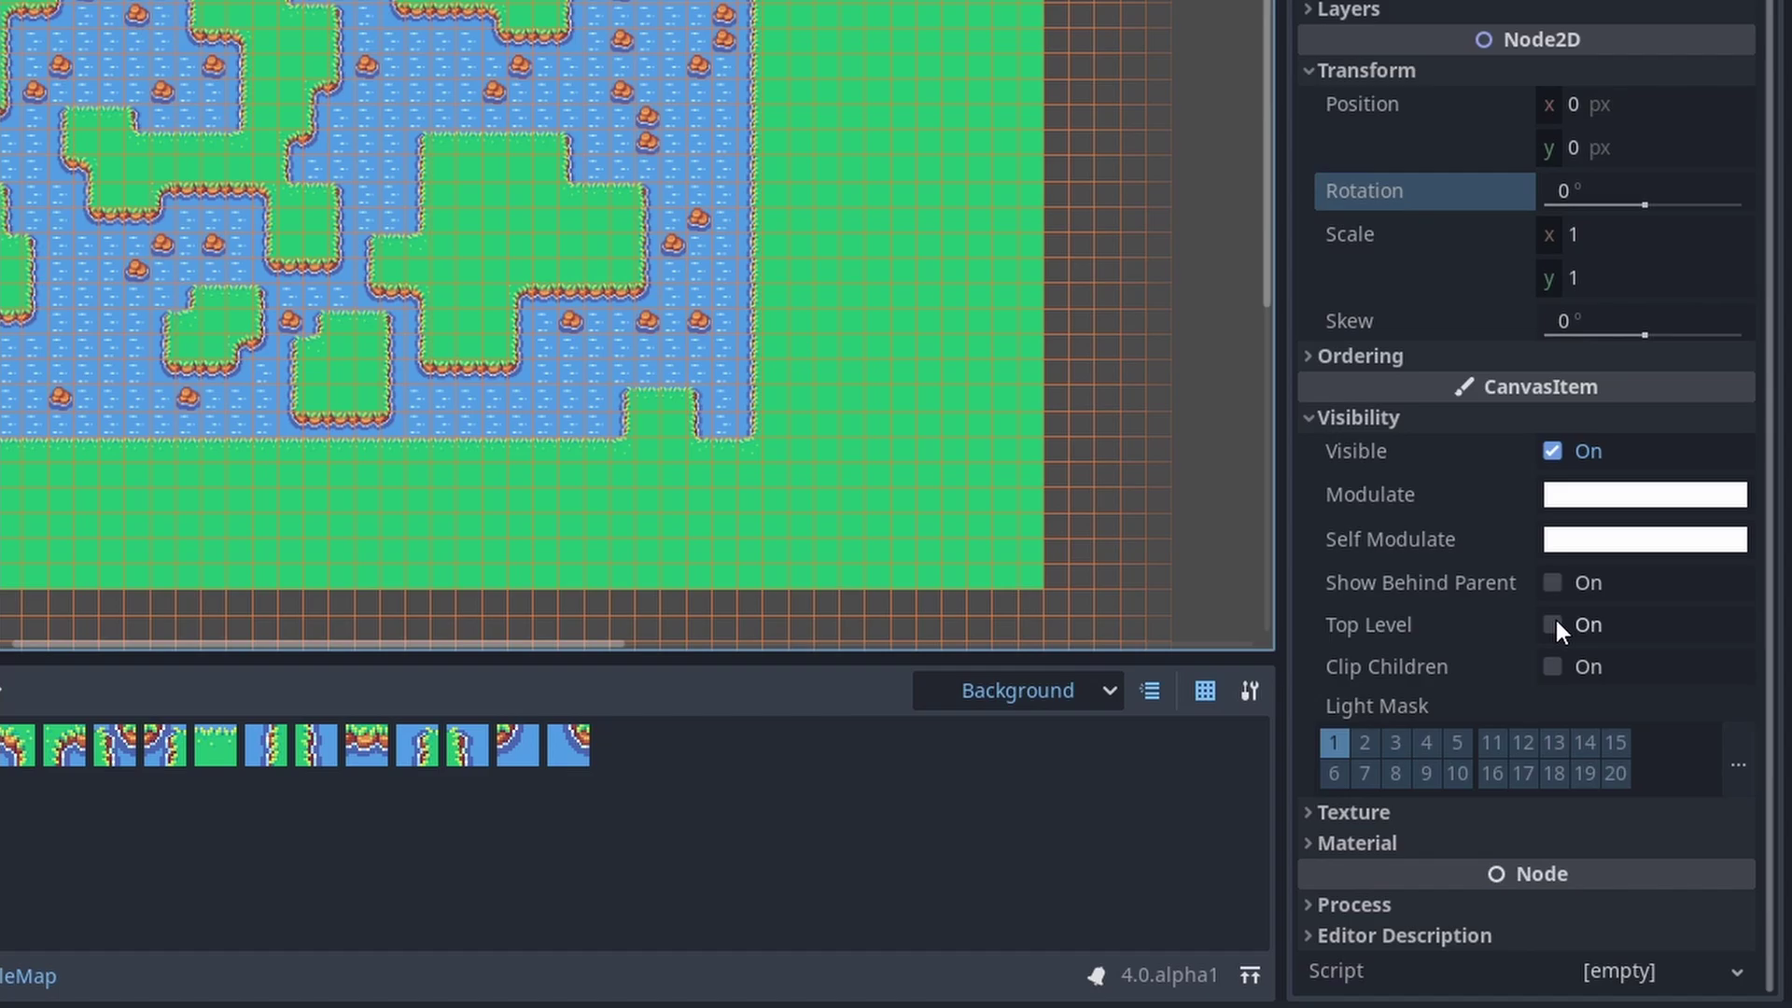
{"action": "left_click", "coordinate": [1553, 626]}
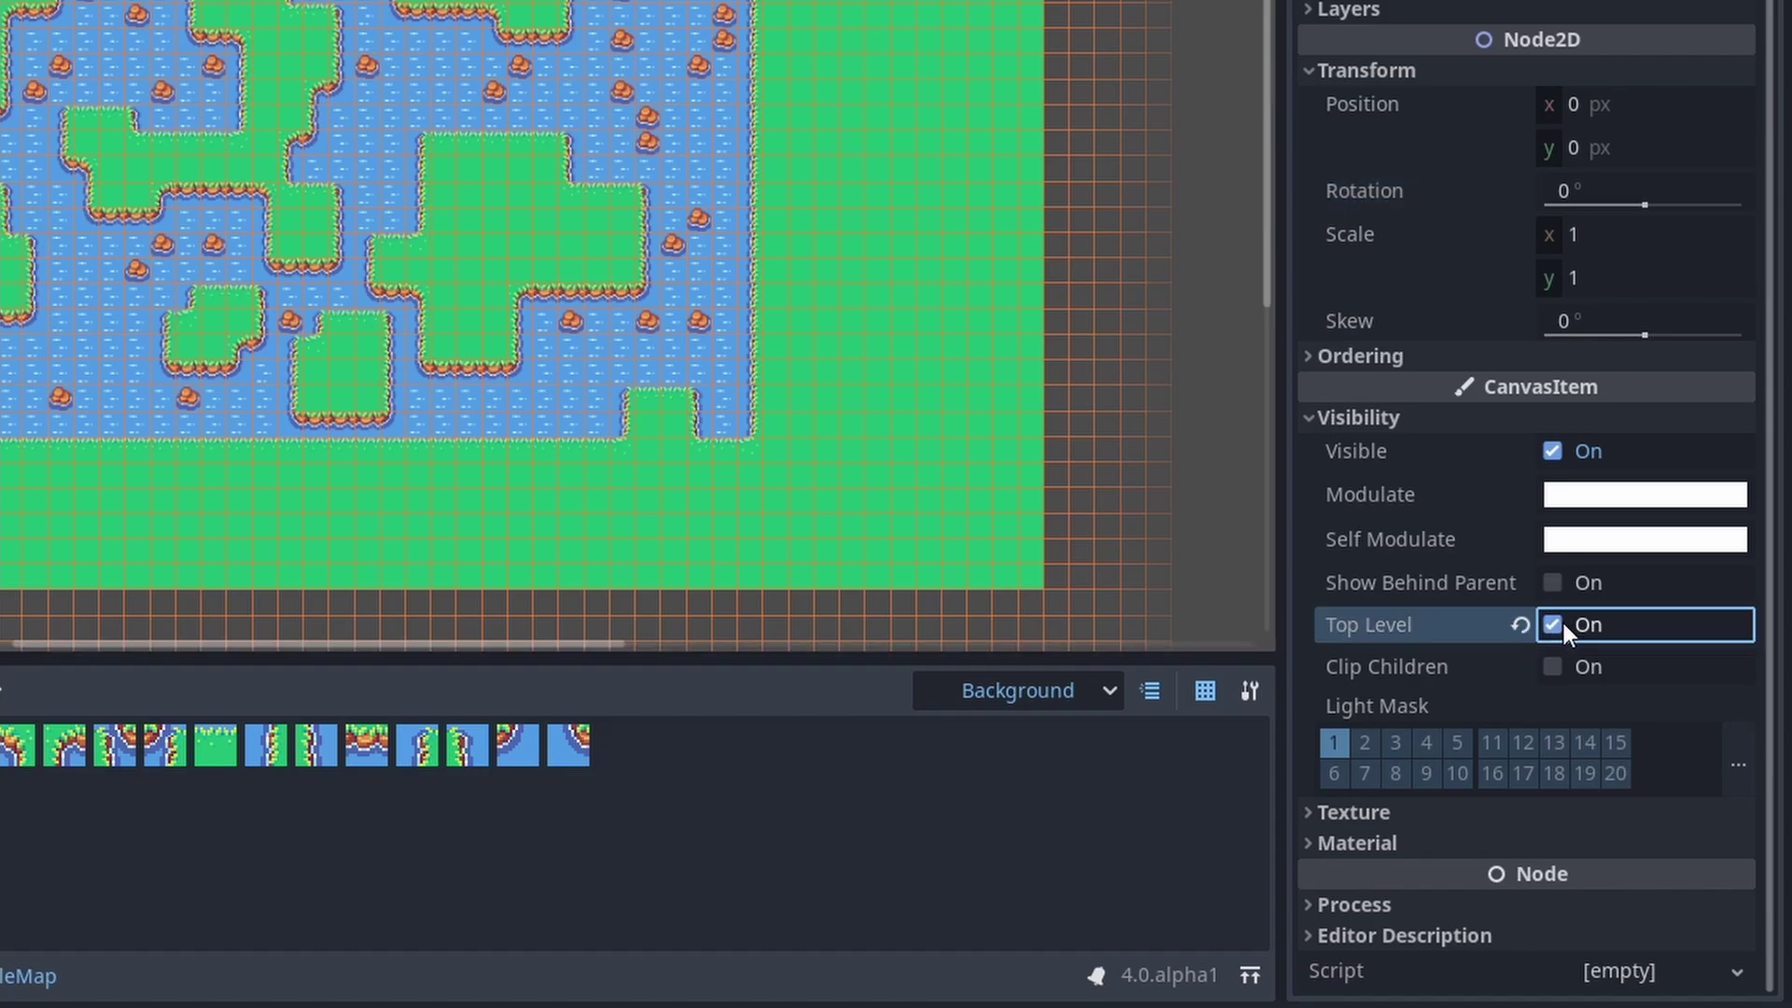
{"action": "left_click", "coordinate": [1552, 628]}
{"action": "left_click", "coordinate": [1475, 905]}
{"action": "left_click", "coordinate": [1625, 852]}
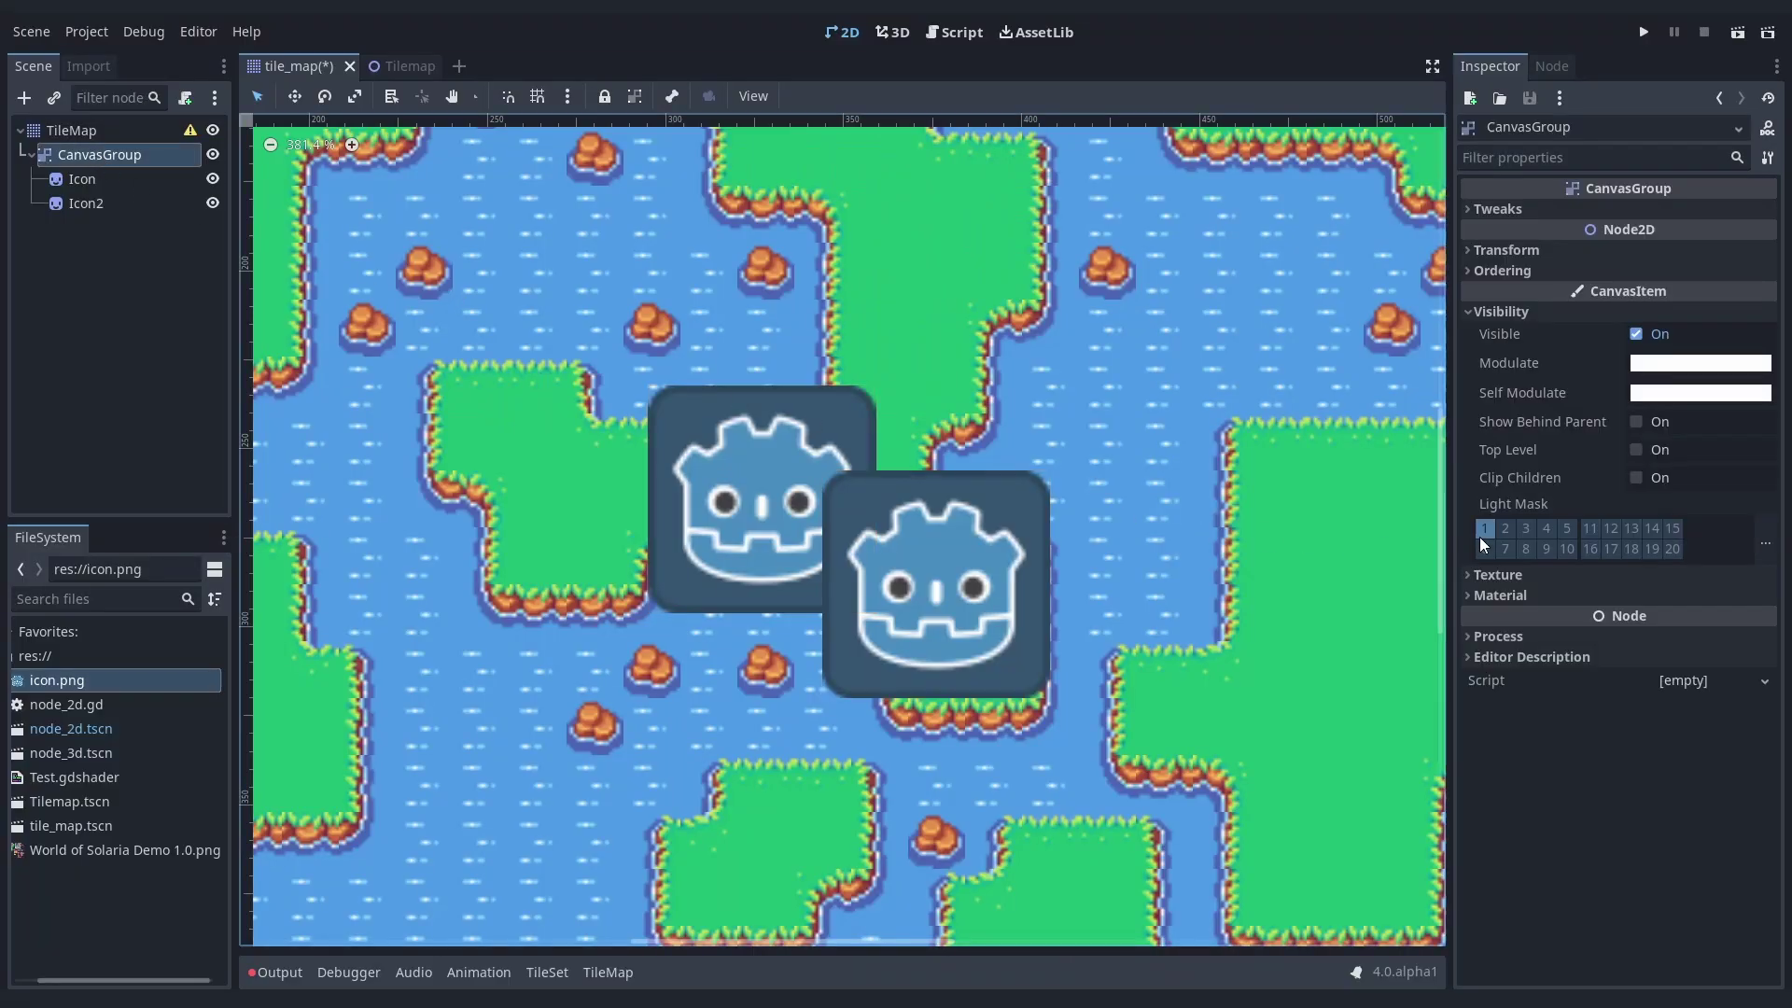
- Lower the icons' self-modulate alpha to 68 and clip the child sprites to the checkerboard sprite
{"action": "left_click", "coordinate": [1678, 394]}
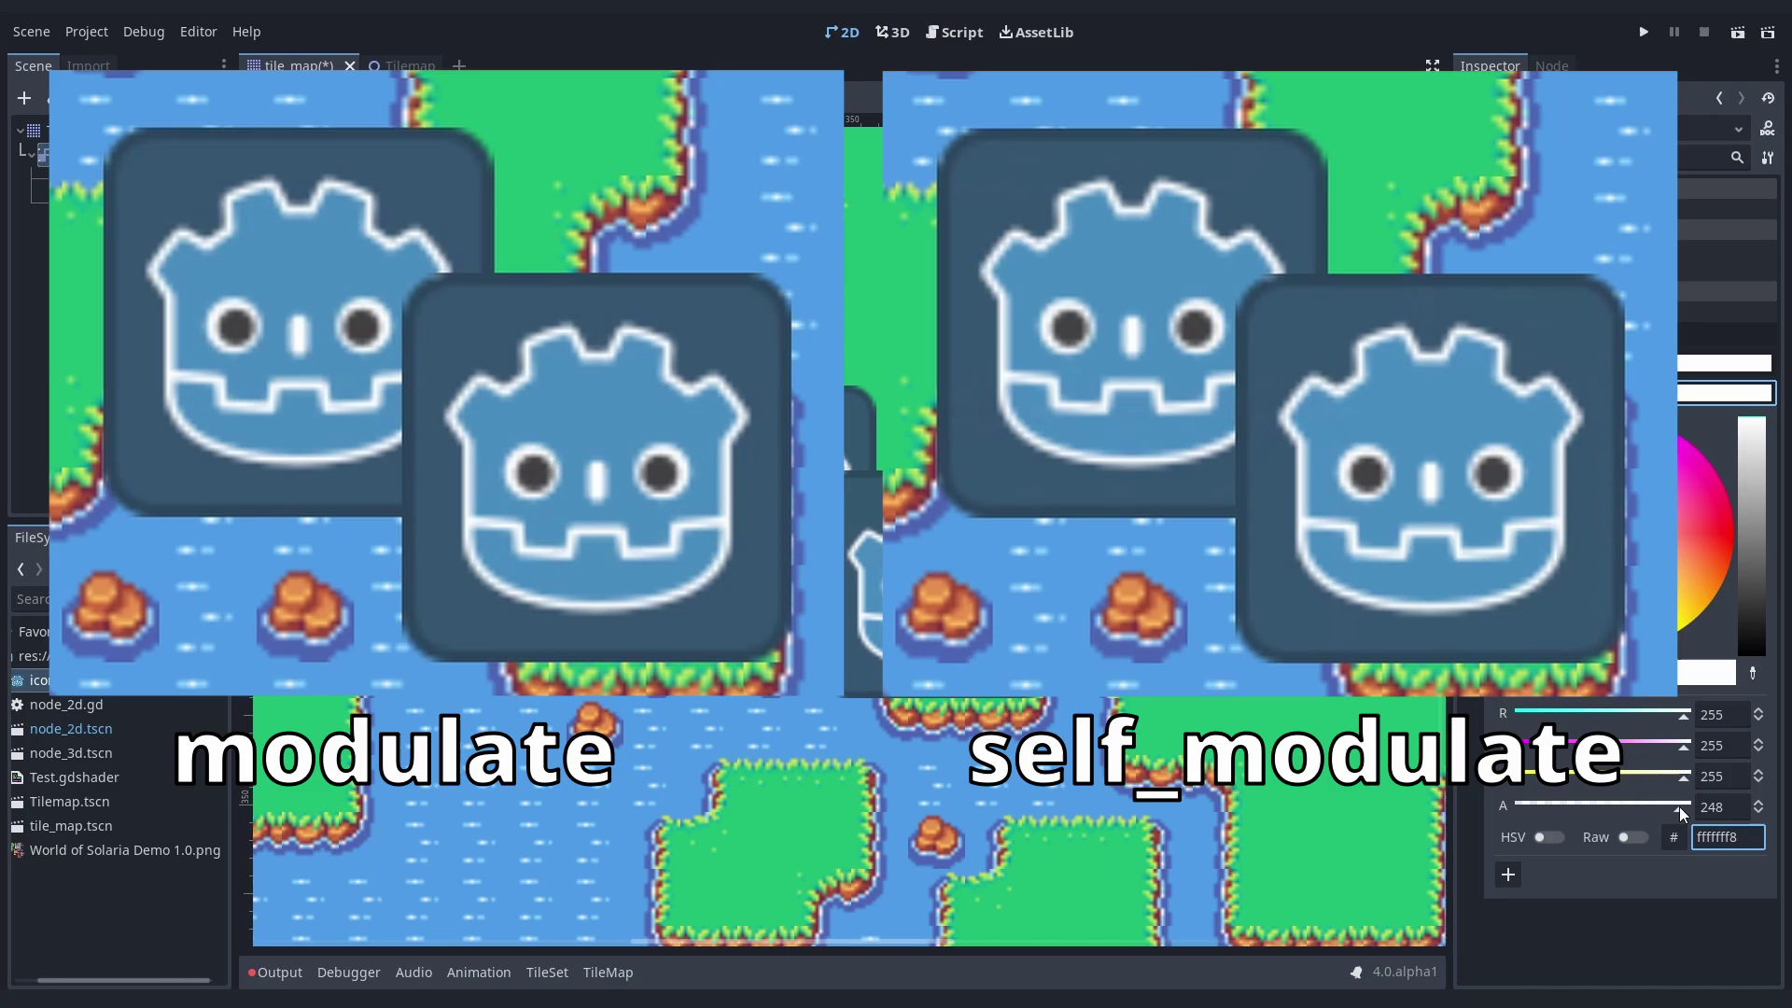
{"action": "left_click_drag", "start_coordinate": [1678, 806], "coordinate": [1566, 792]}
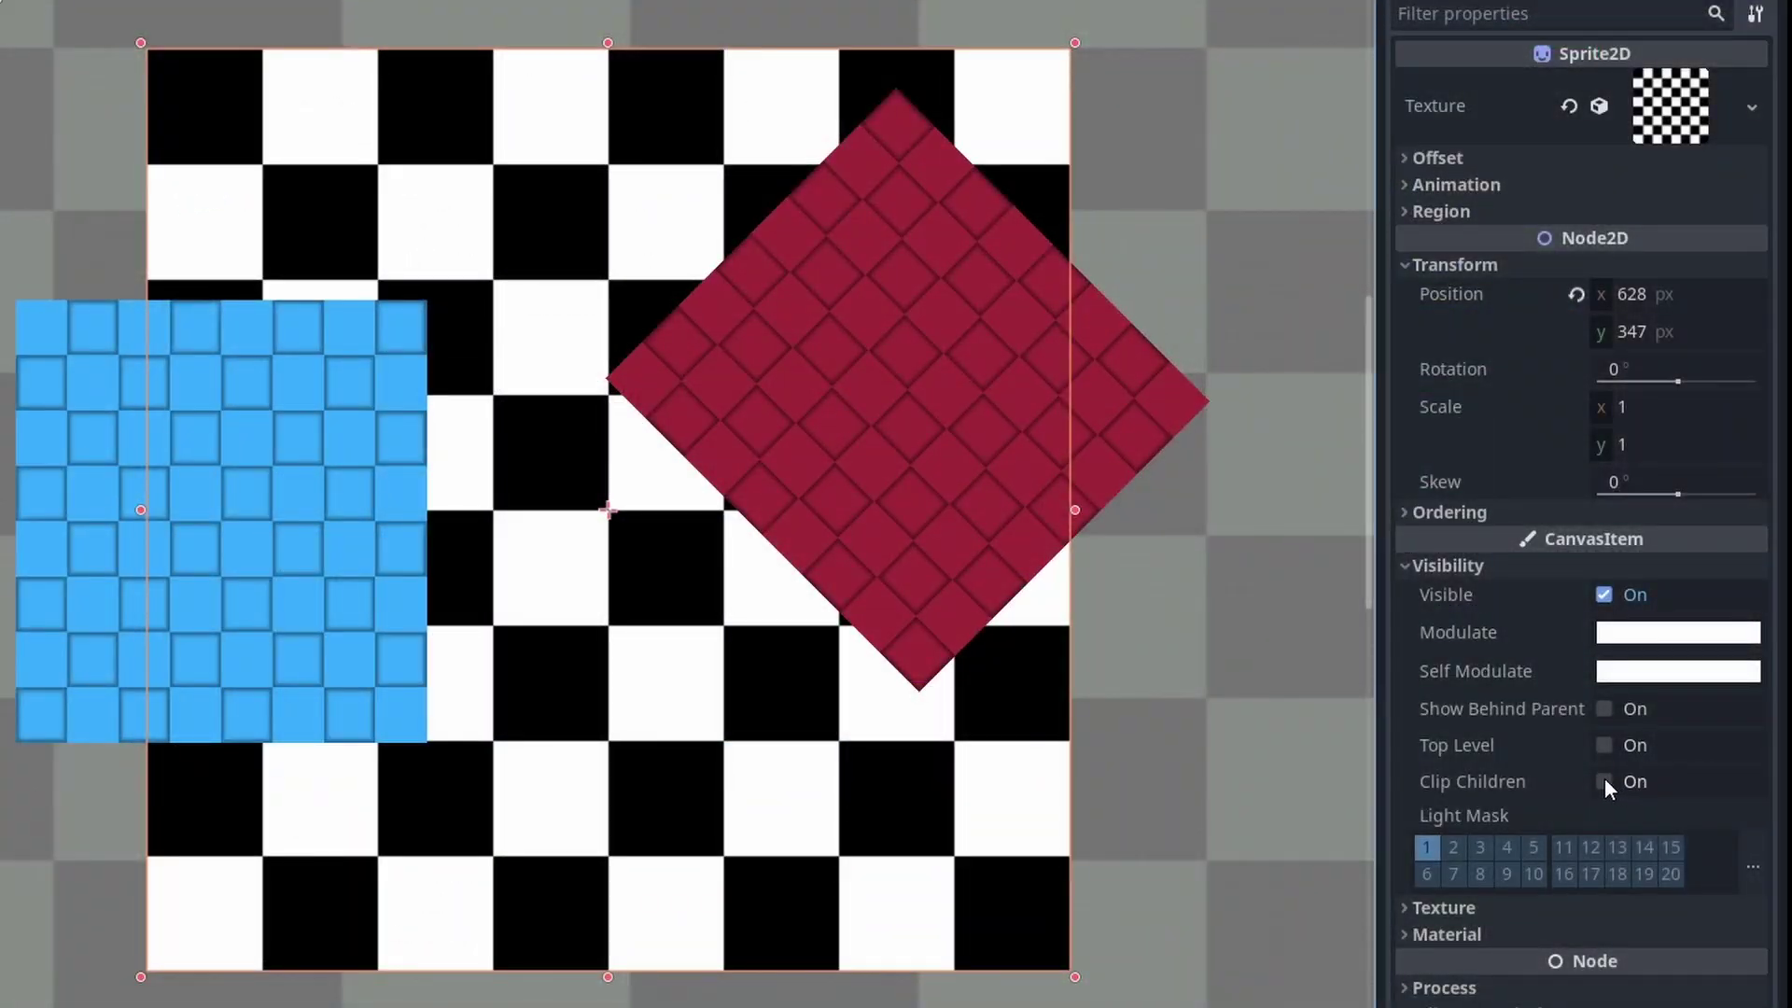
{"action": "left_click", "coordinate": [1605, 781]}
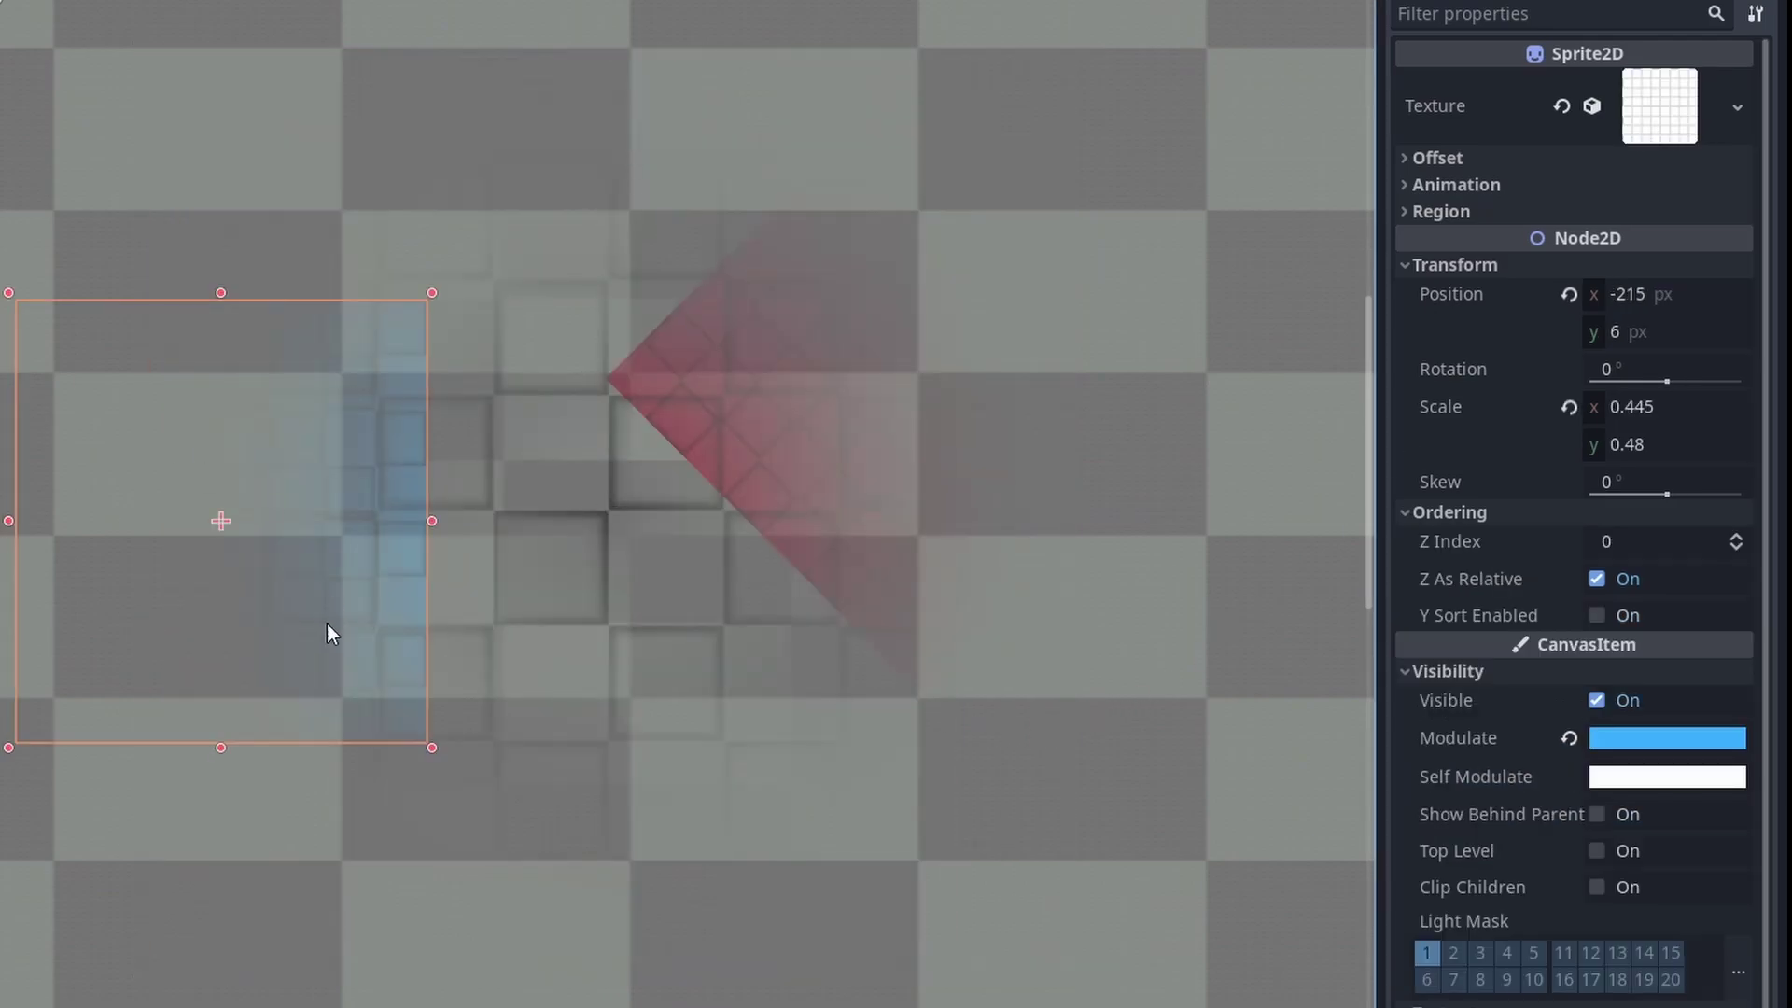
{"action": "left_click_drag", "start_coordinate": [328, 625], "coordinate": [612, 672]}
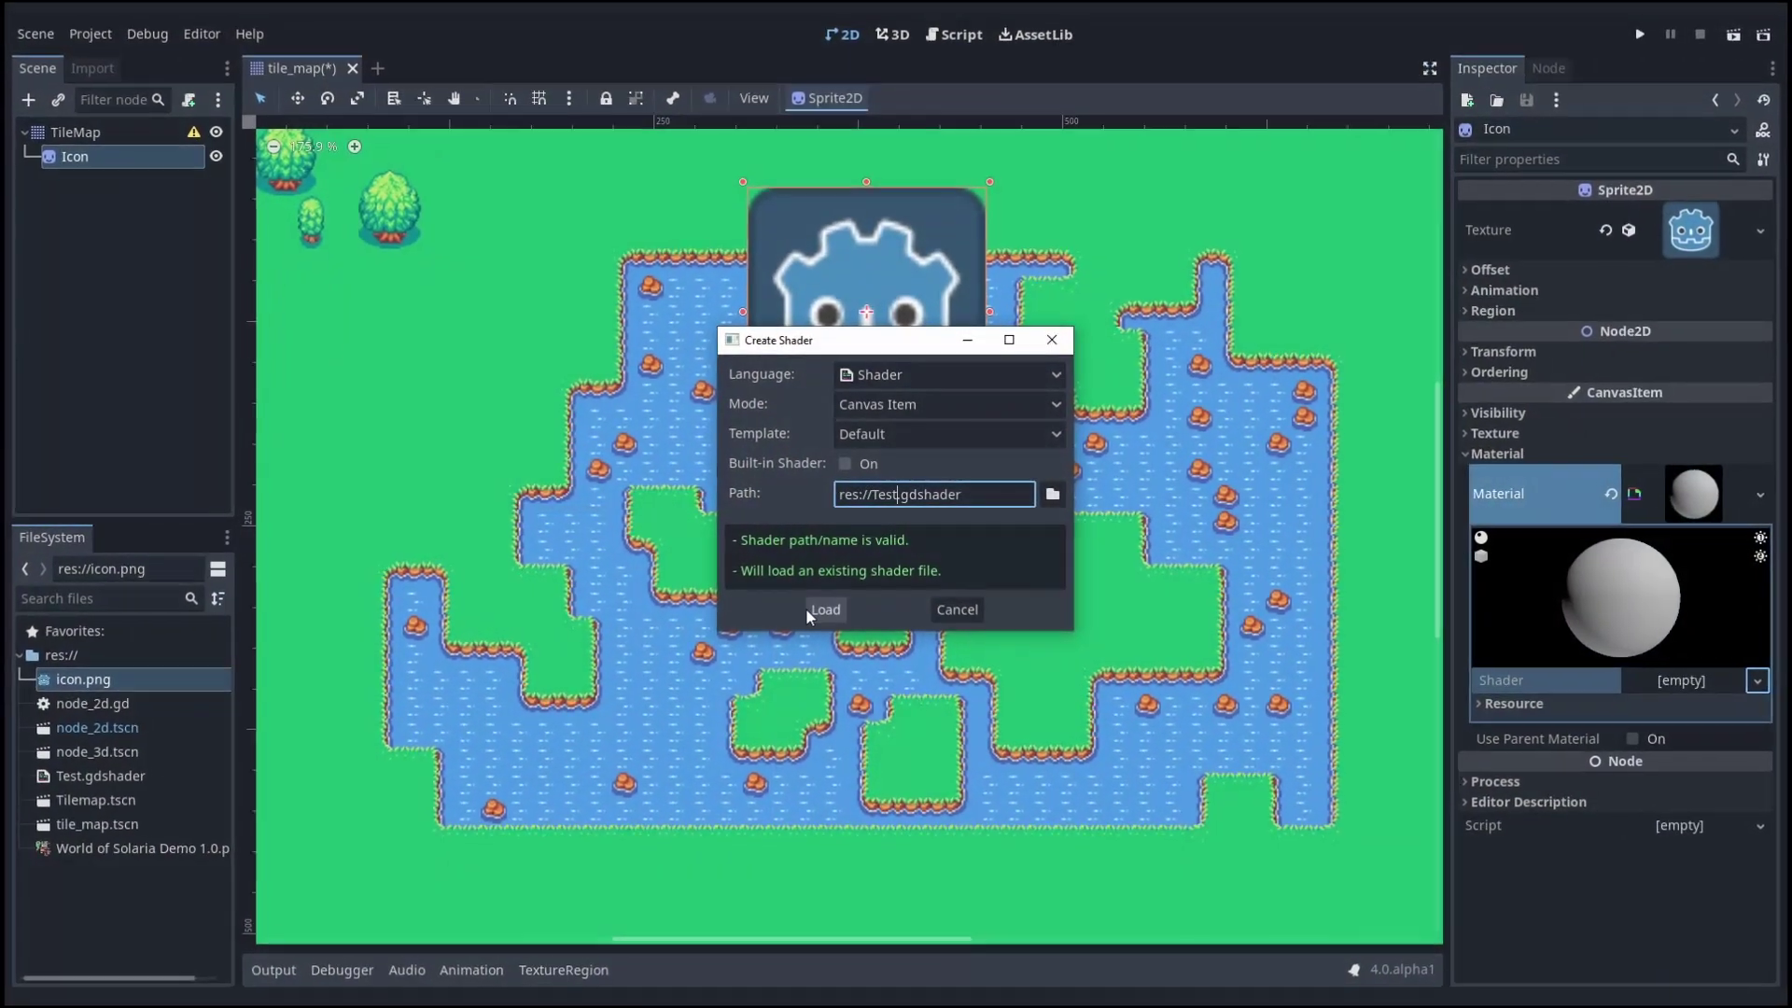
- Load Test.gdshader into the icon's material and rotate the DirectionalLight2D to about -49°
{"action": "left_click", "coordinate": [853, 433]}
{"action": "left_click", "coordinate": [825, 611]}
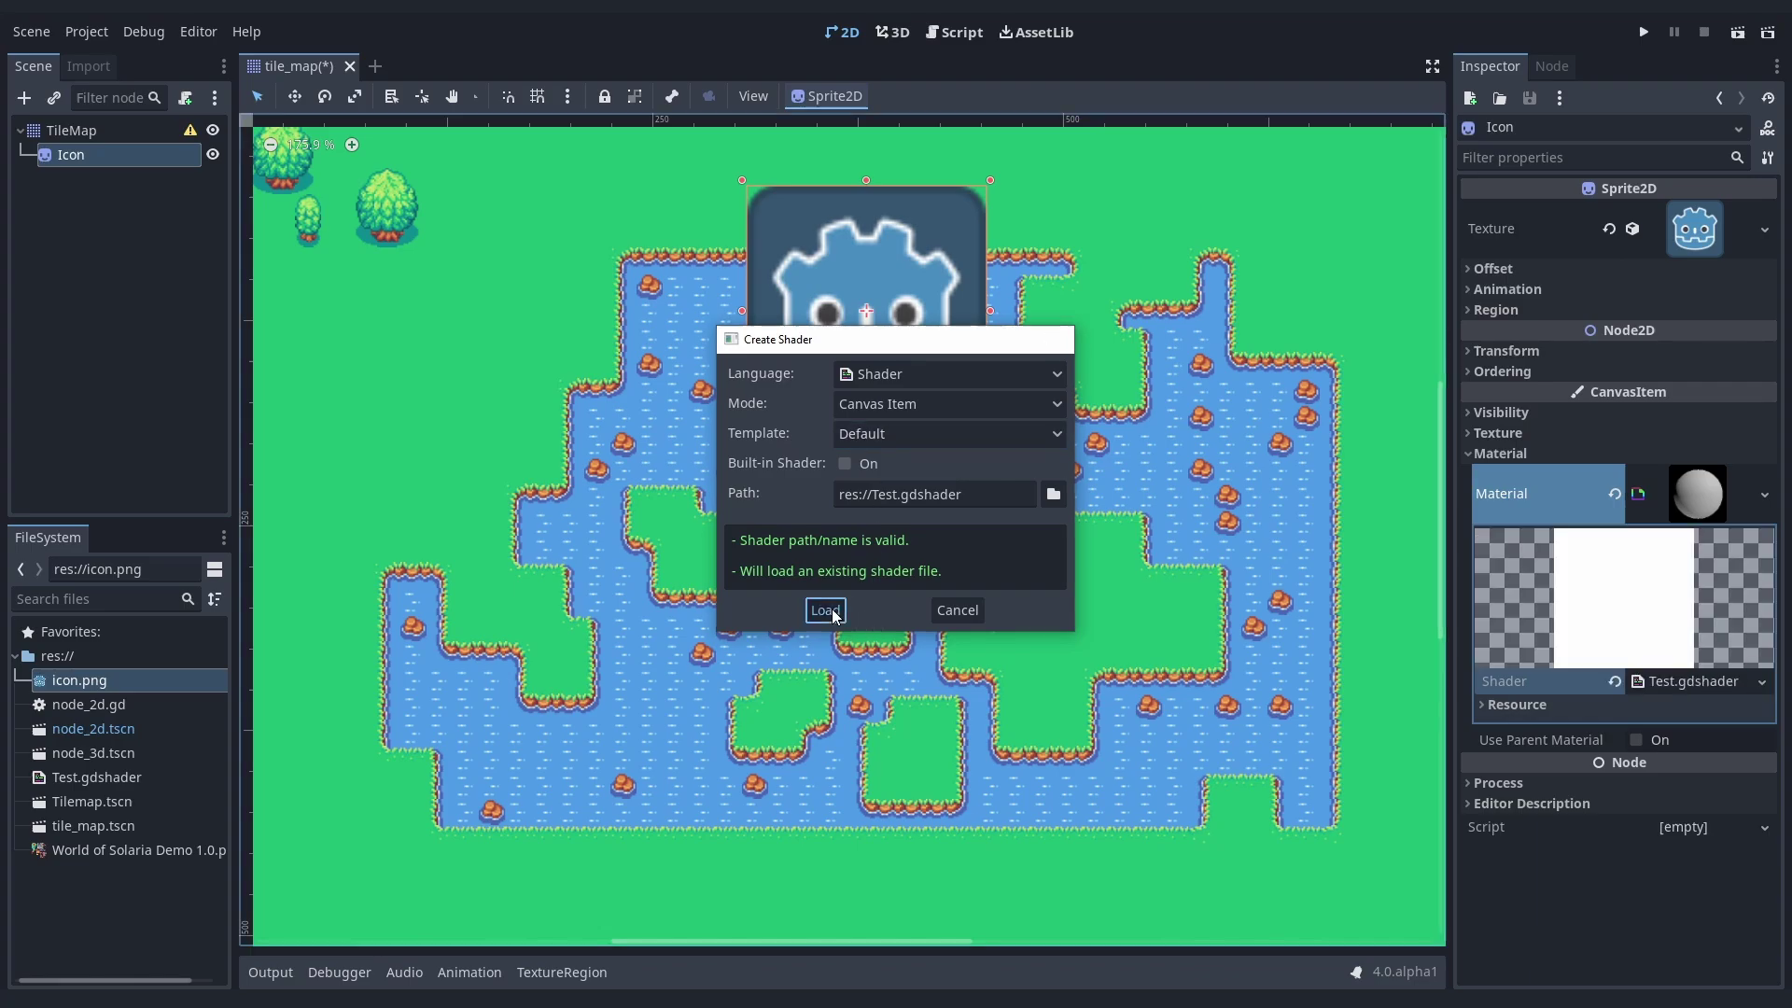
{"action": "left_click", "coordinate": [1683, 691]}
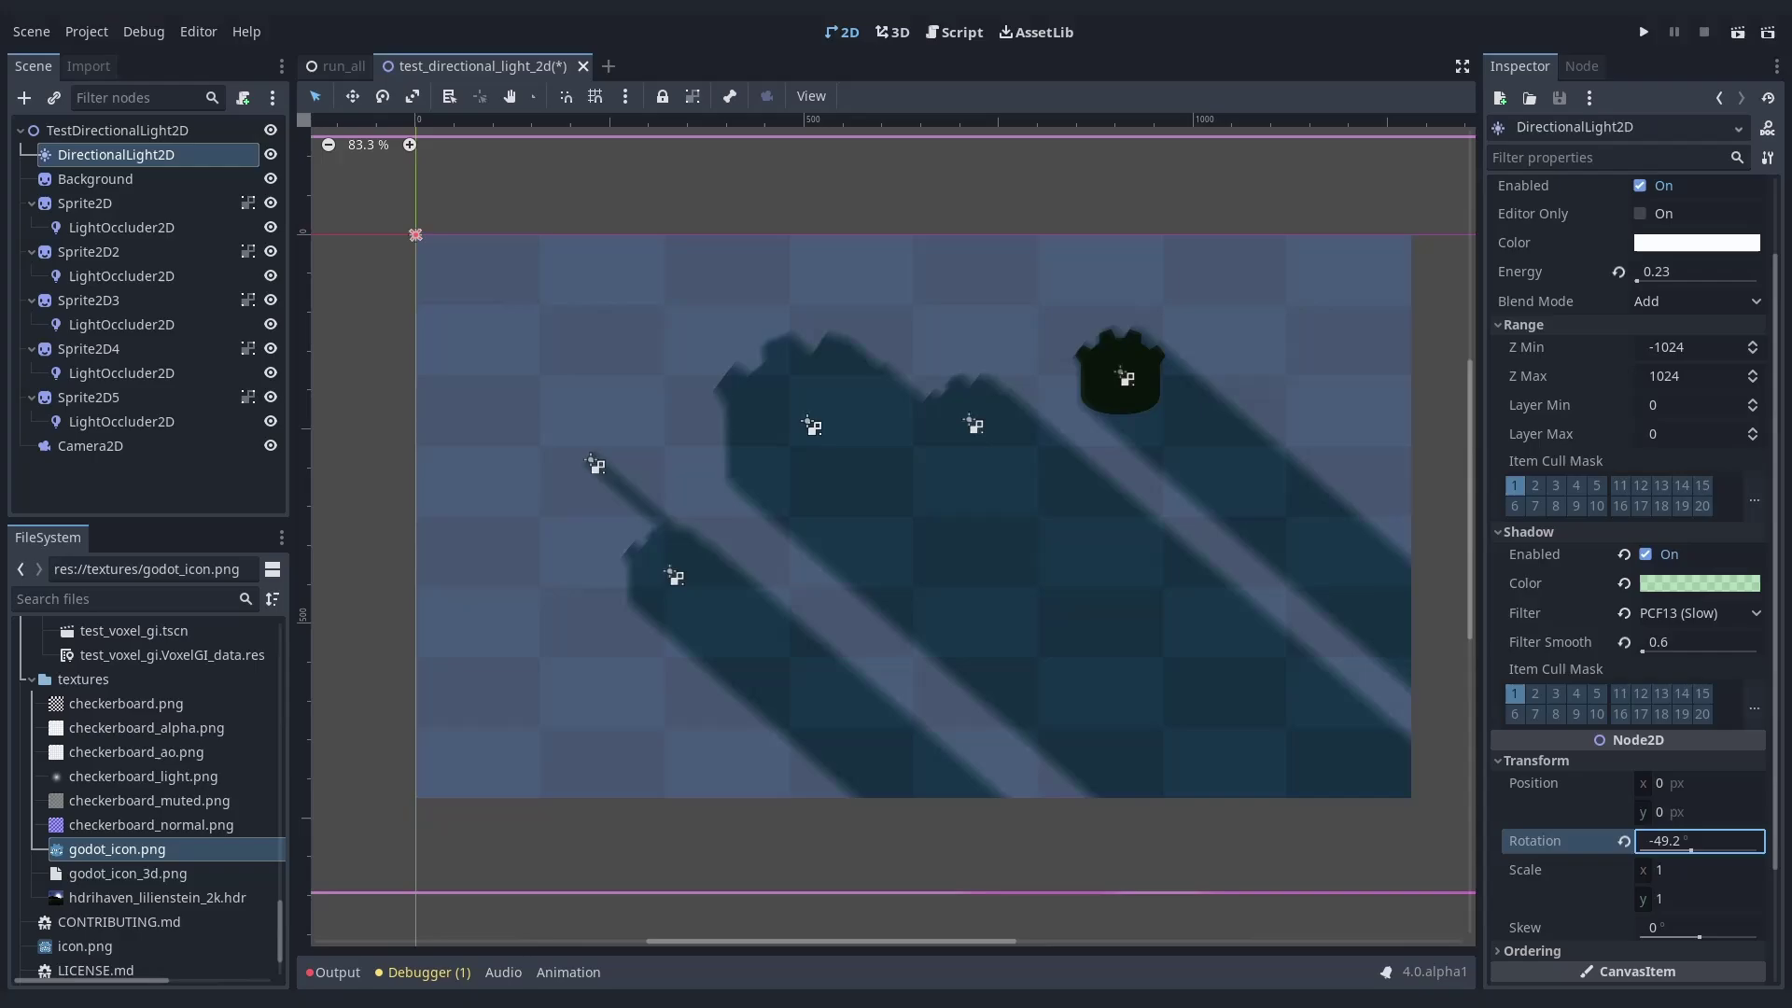
{"action": "left_click_drag", "start_coordinate": [1680, 841], "coordinate": [1711, 841]}
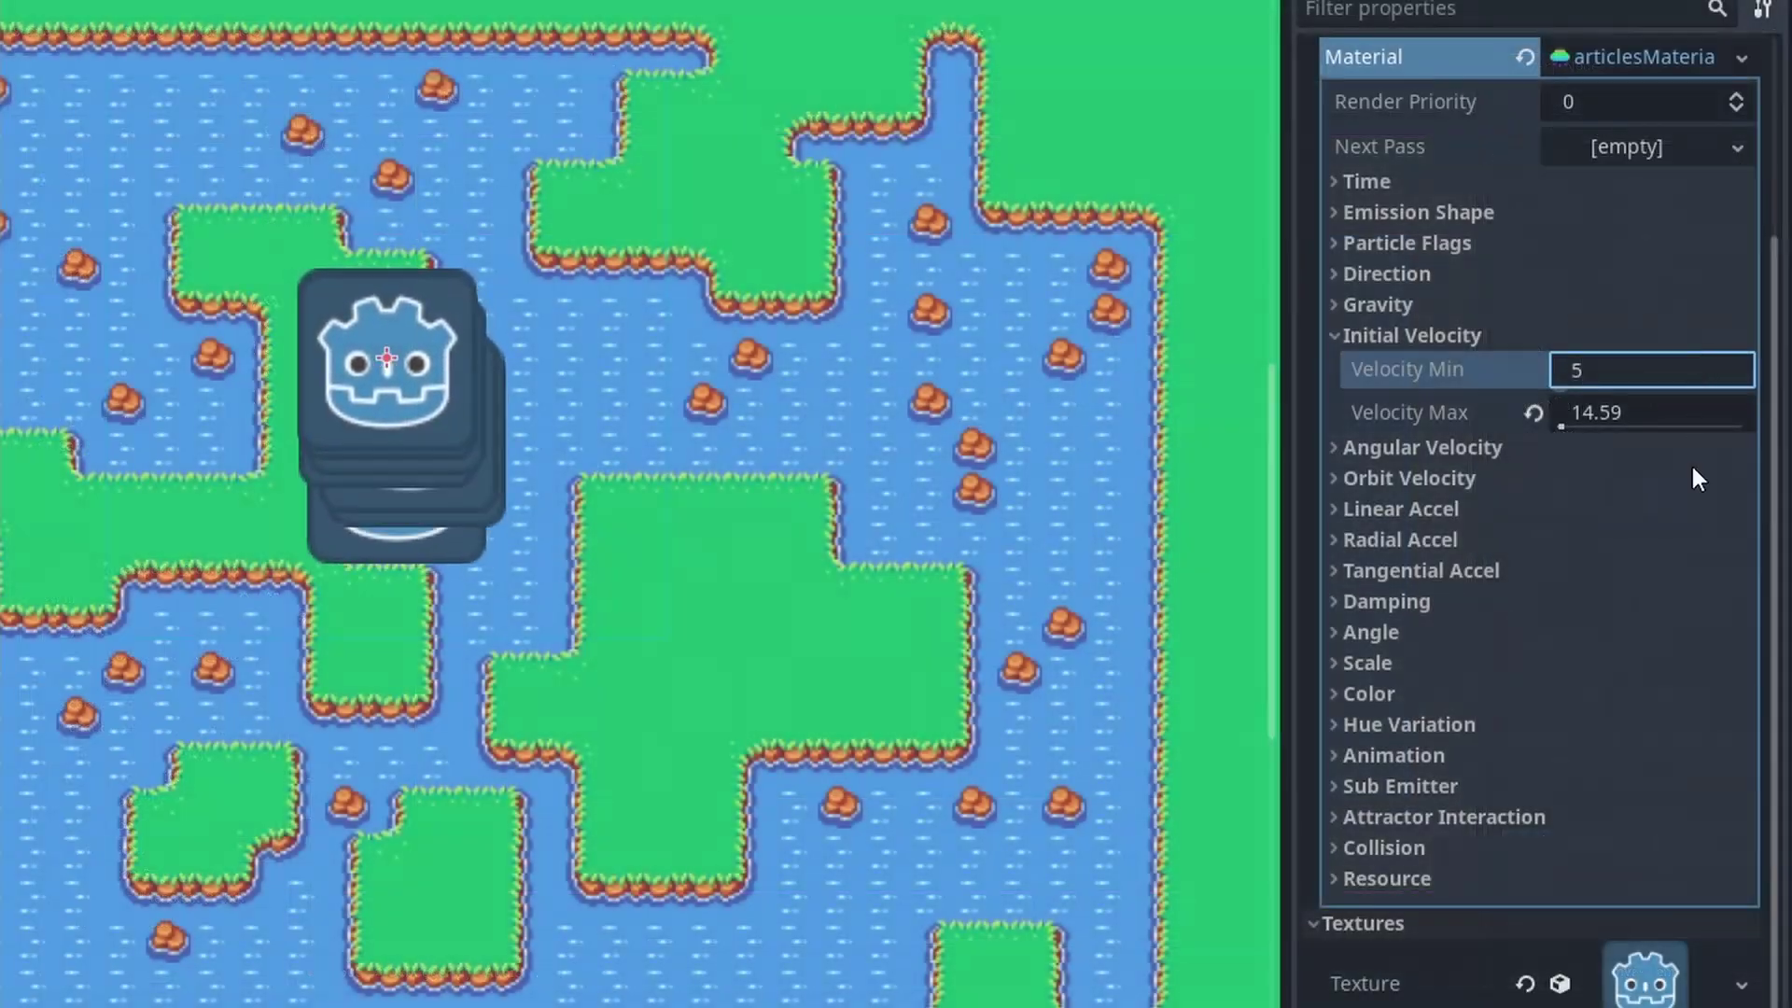
- Set particle Initial Velocity Max to 20, adjust Angular Velocity, and add a Color Initial Ramp gradient
{"action": "left_click", "coordinate": [1671, 447]}
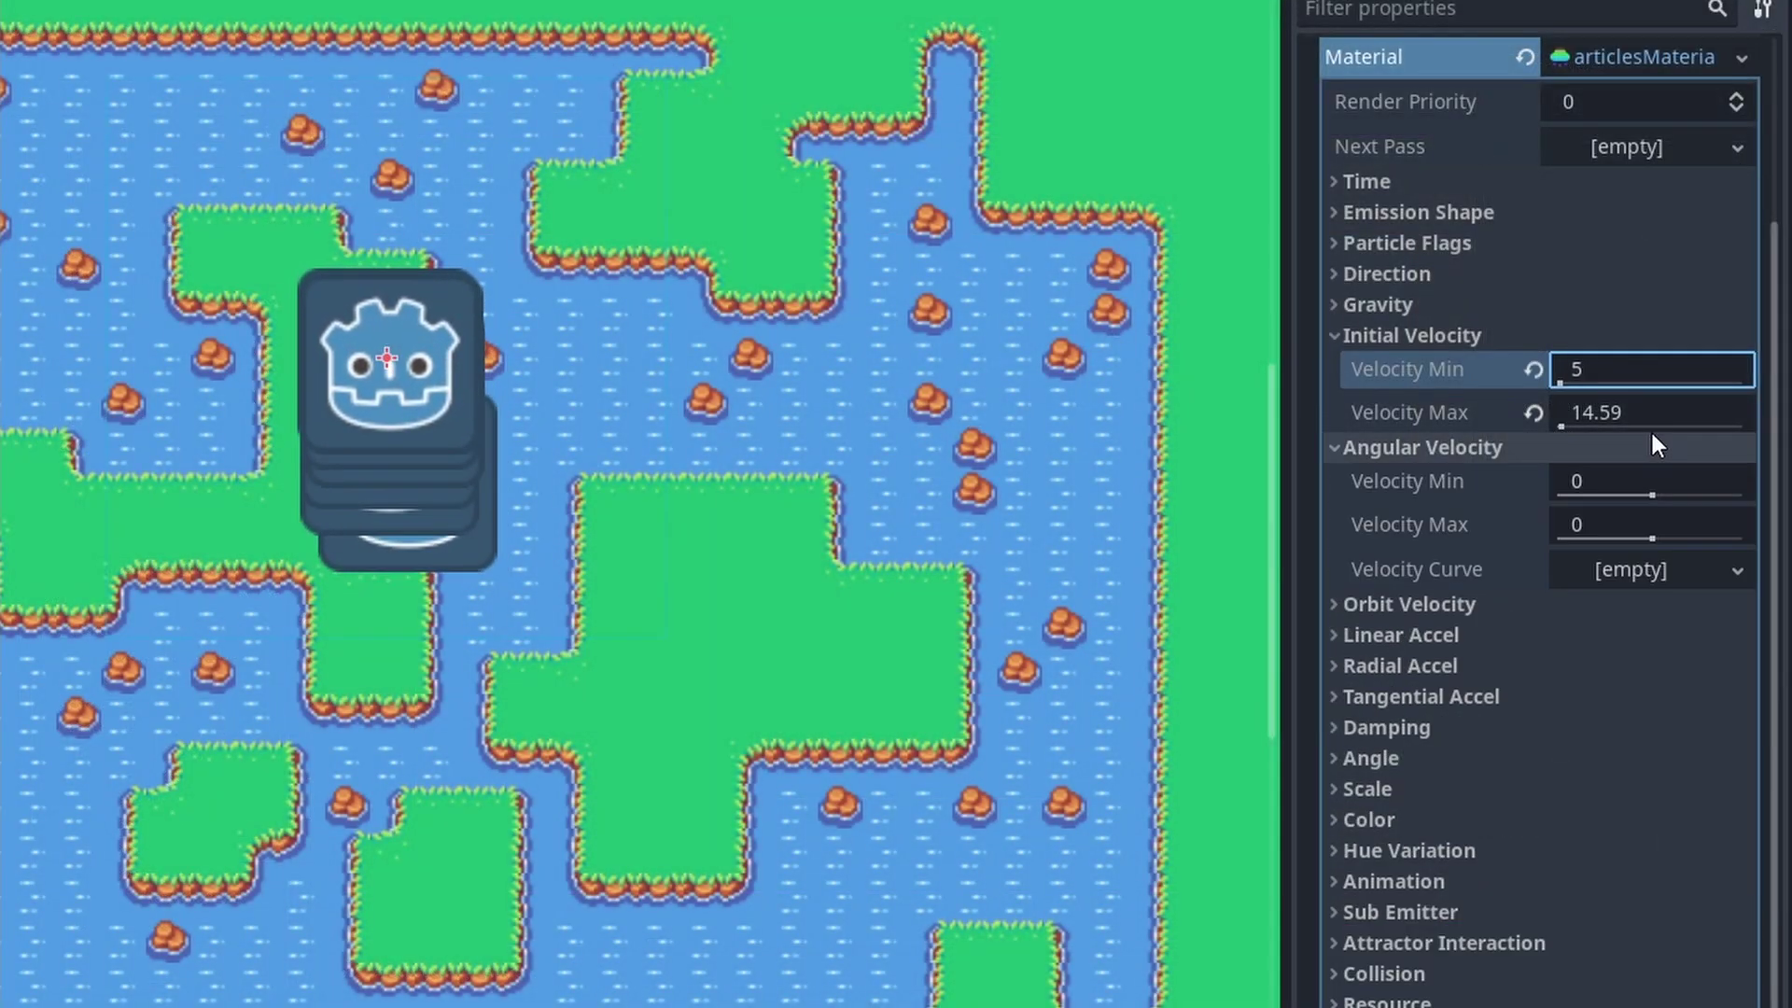
{"action": "left_click", "coordinate": [1648, 420]}
{"action": "type", "text": "20"}
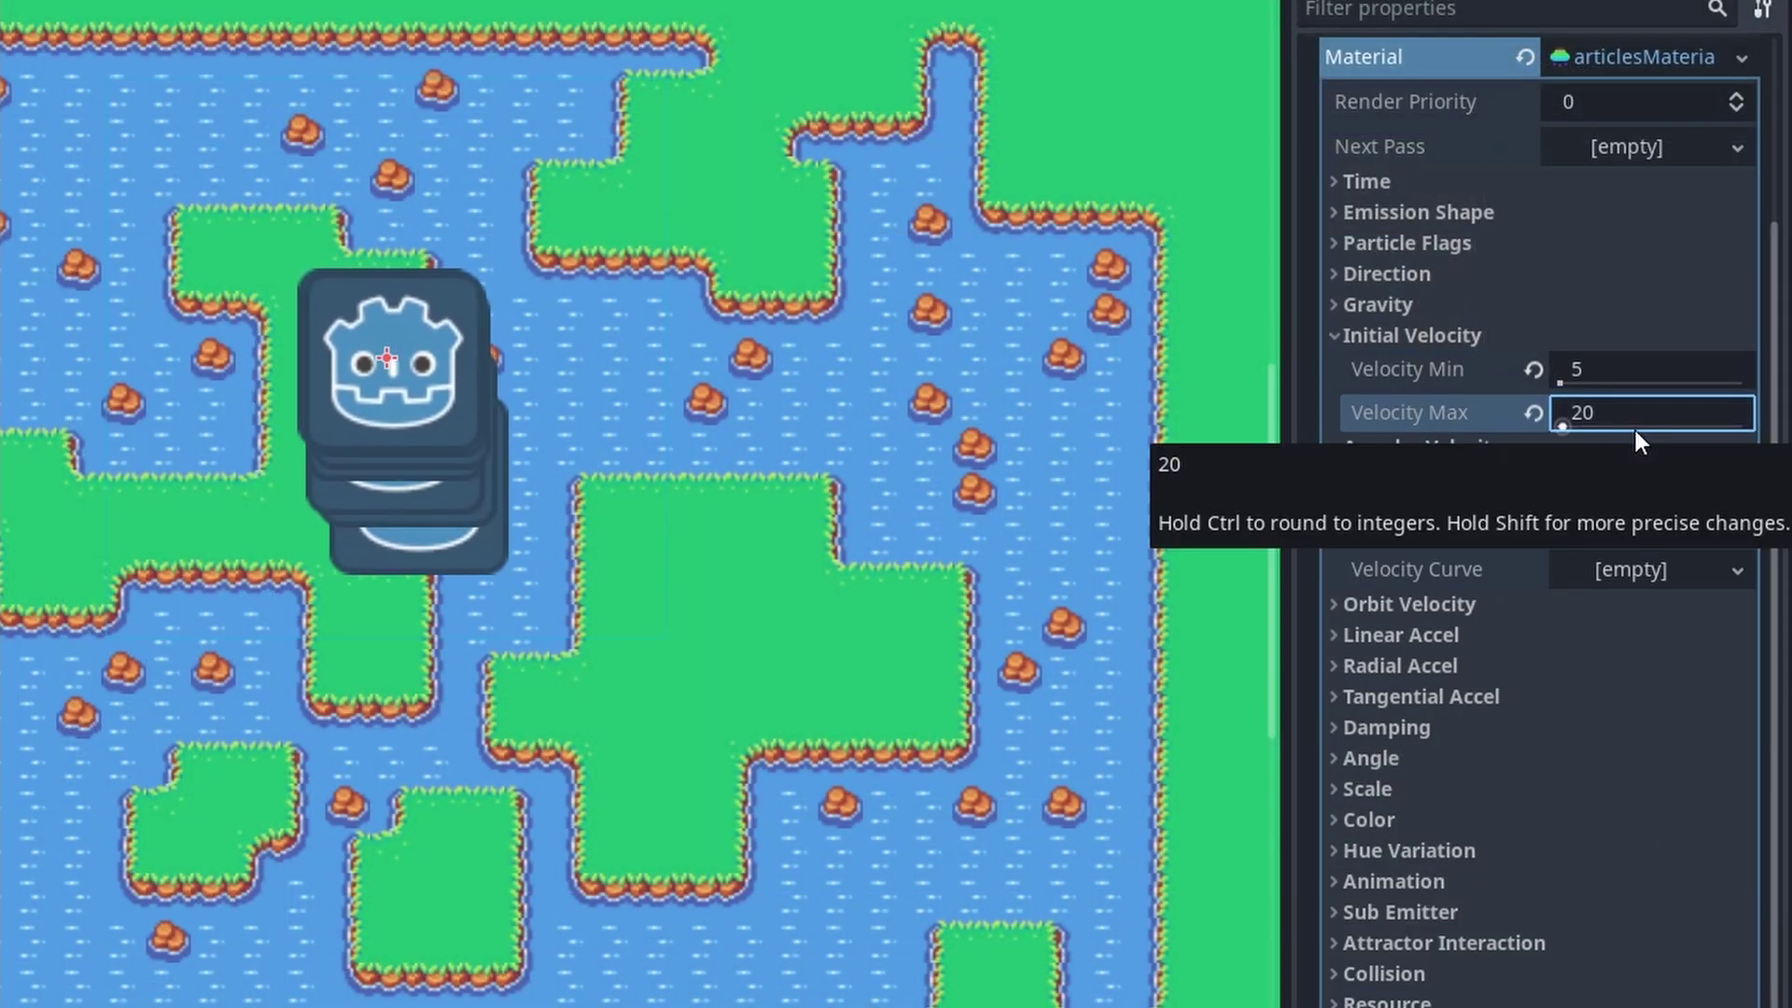
{"action": "mouse_move", "coordinate": [1671, 497]}
{"action": "left_mouse_down"}
{"action": "mouse_move", "coordinate": [1652, 497]}
{"action": "mouse_move", "coordinate": [1671, 525]}
{"action": "left_mouse_up"}
{"action": "left_click", "coordinate": [1662, 482]}
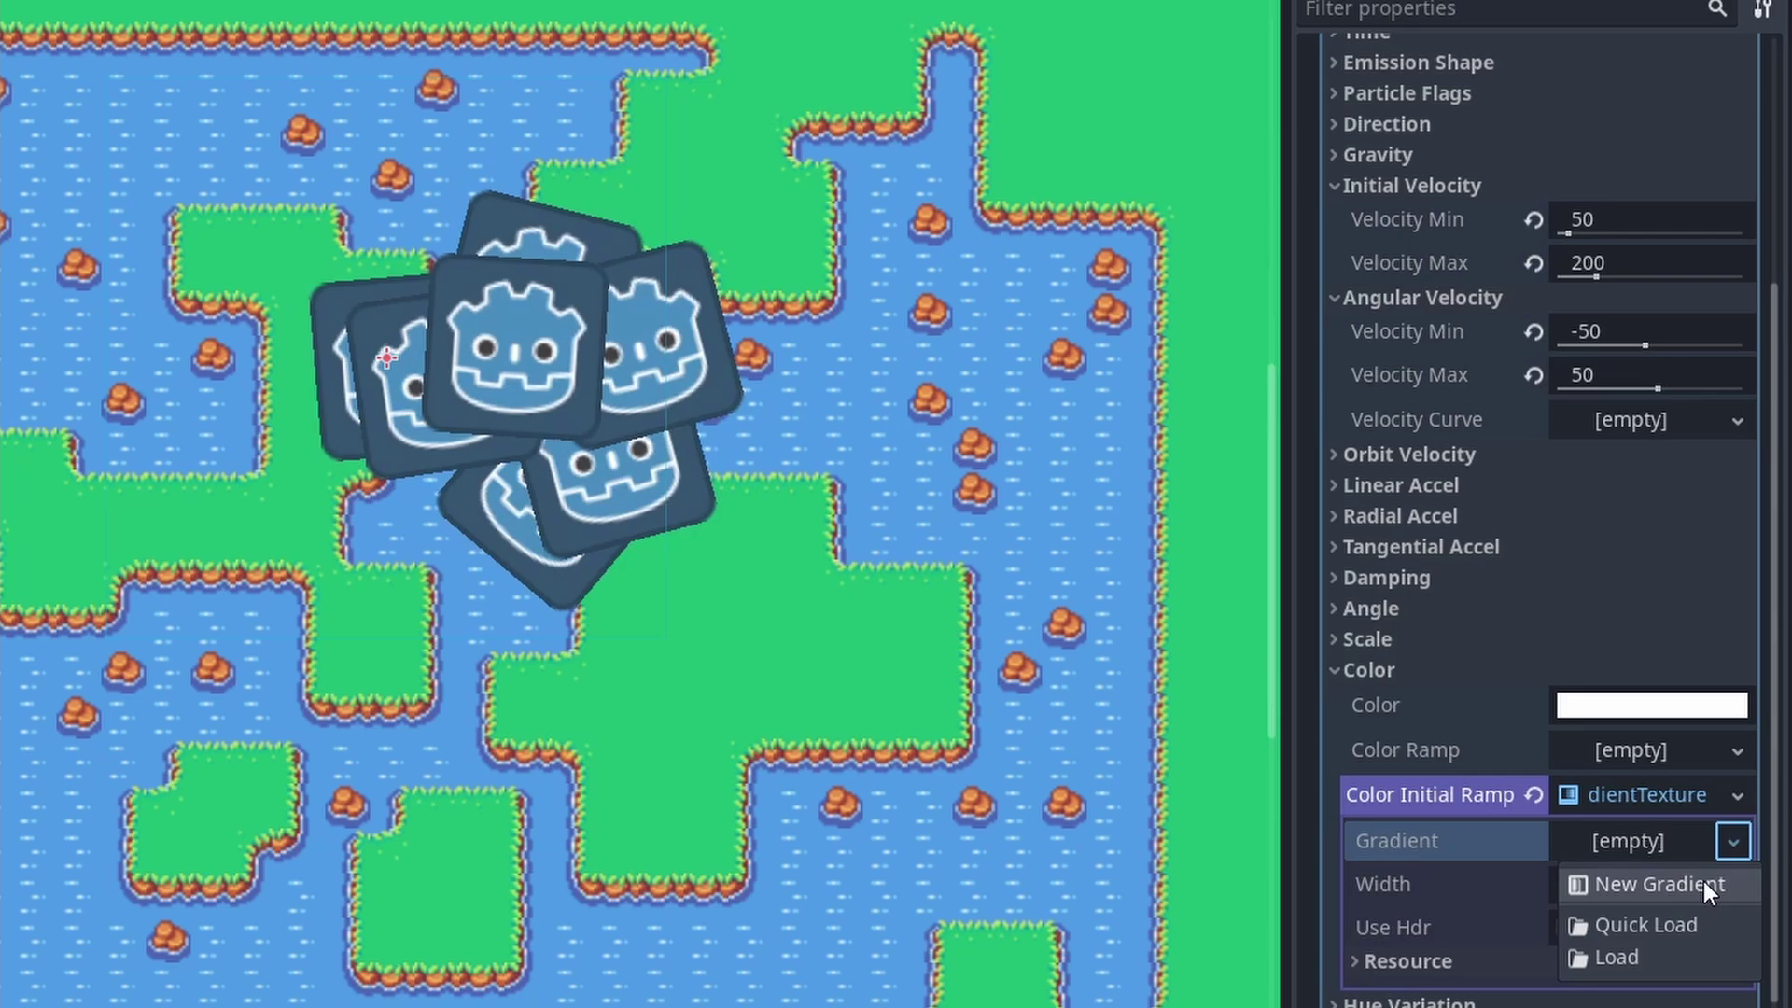
{"action": "left_click", "coordinate": [1692, 882]}
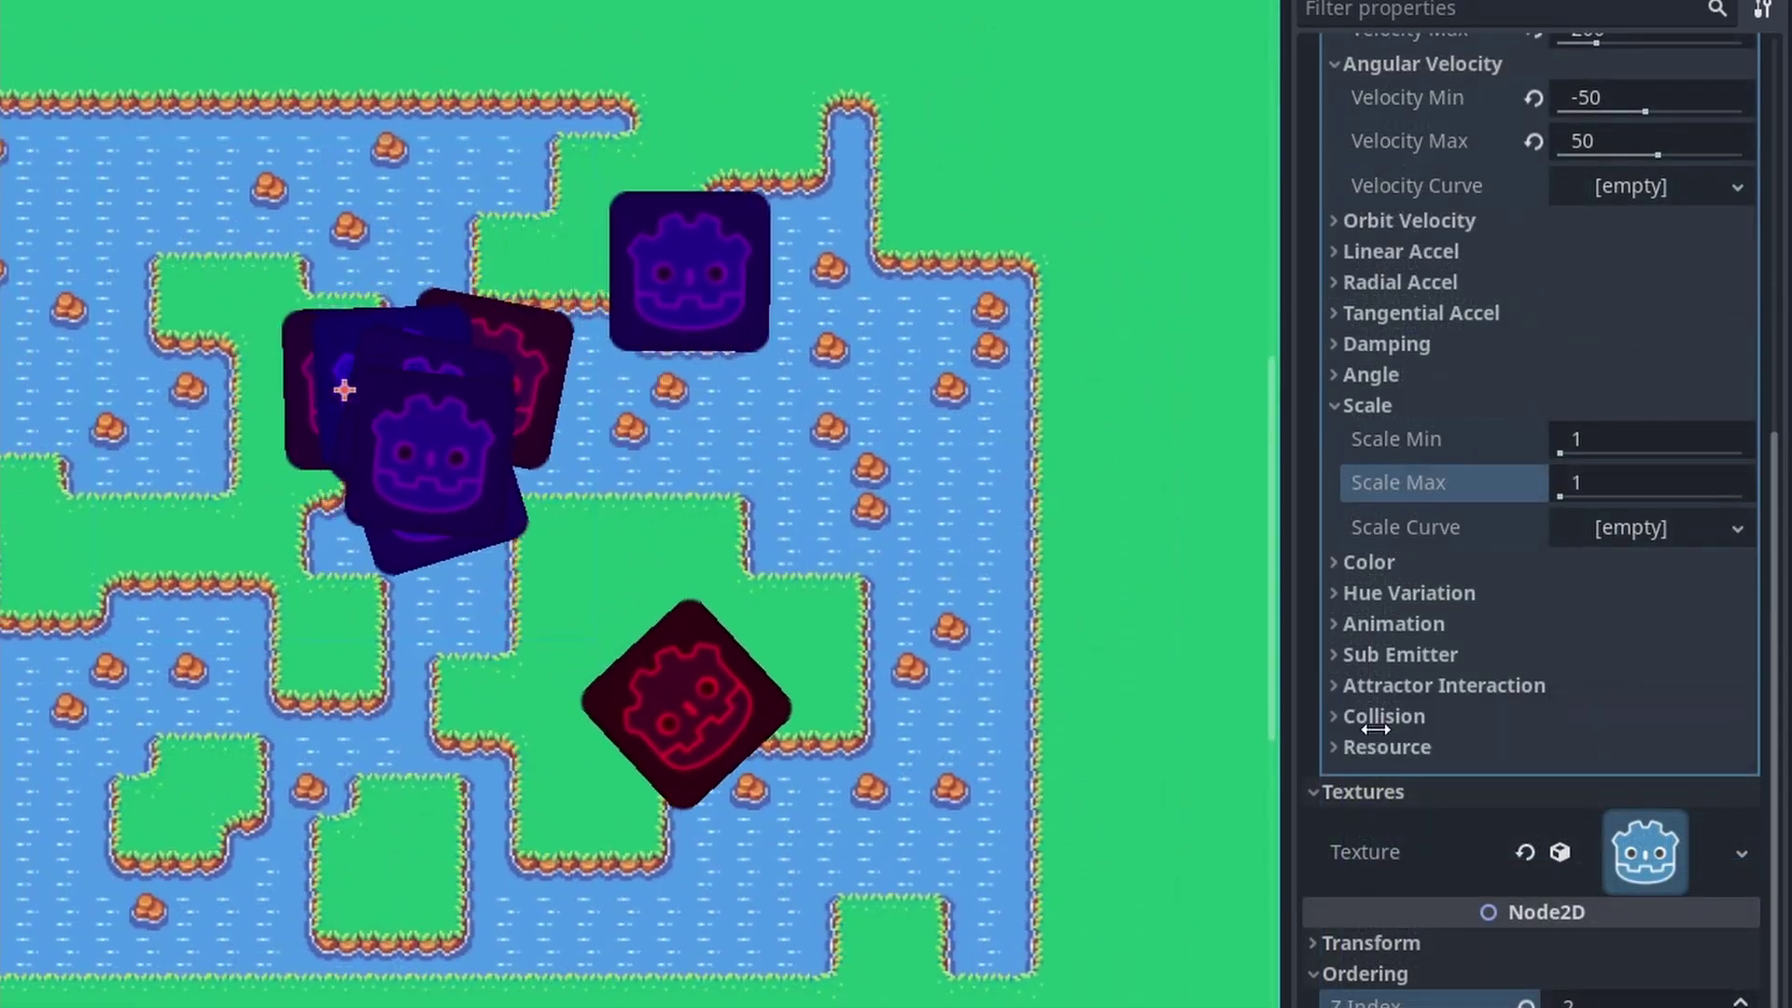
{"action": "scroll", "coordinate": [1660, 784], "scroll_direction": "up", "scroll_amount": 5}
{"action": "scroll", "coordinate": [1659, 784], "scroll_direction": "up", "scroll_amount": 2}
{"action": "left_click_drag", "start_coordinate": [1661, 587], "coordinate": [1686, 587]}
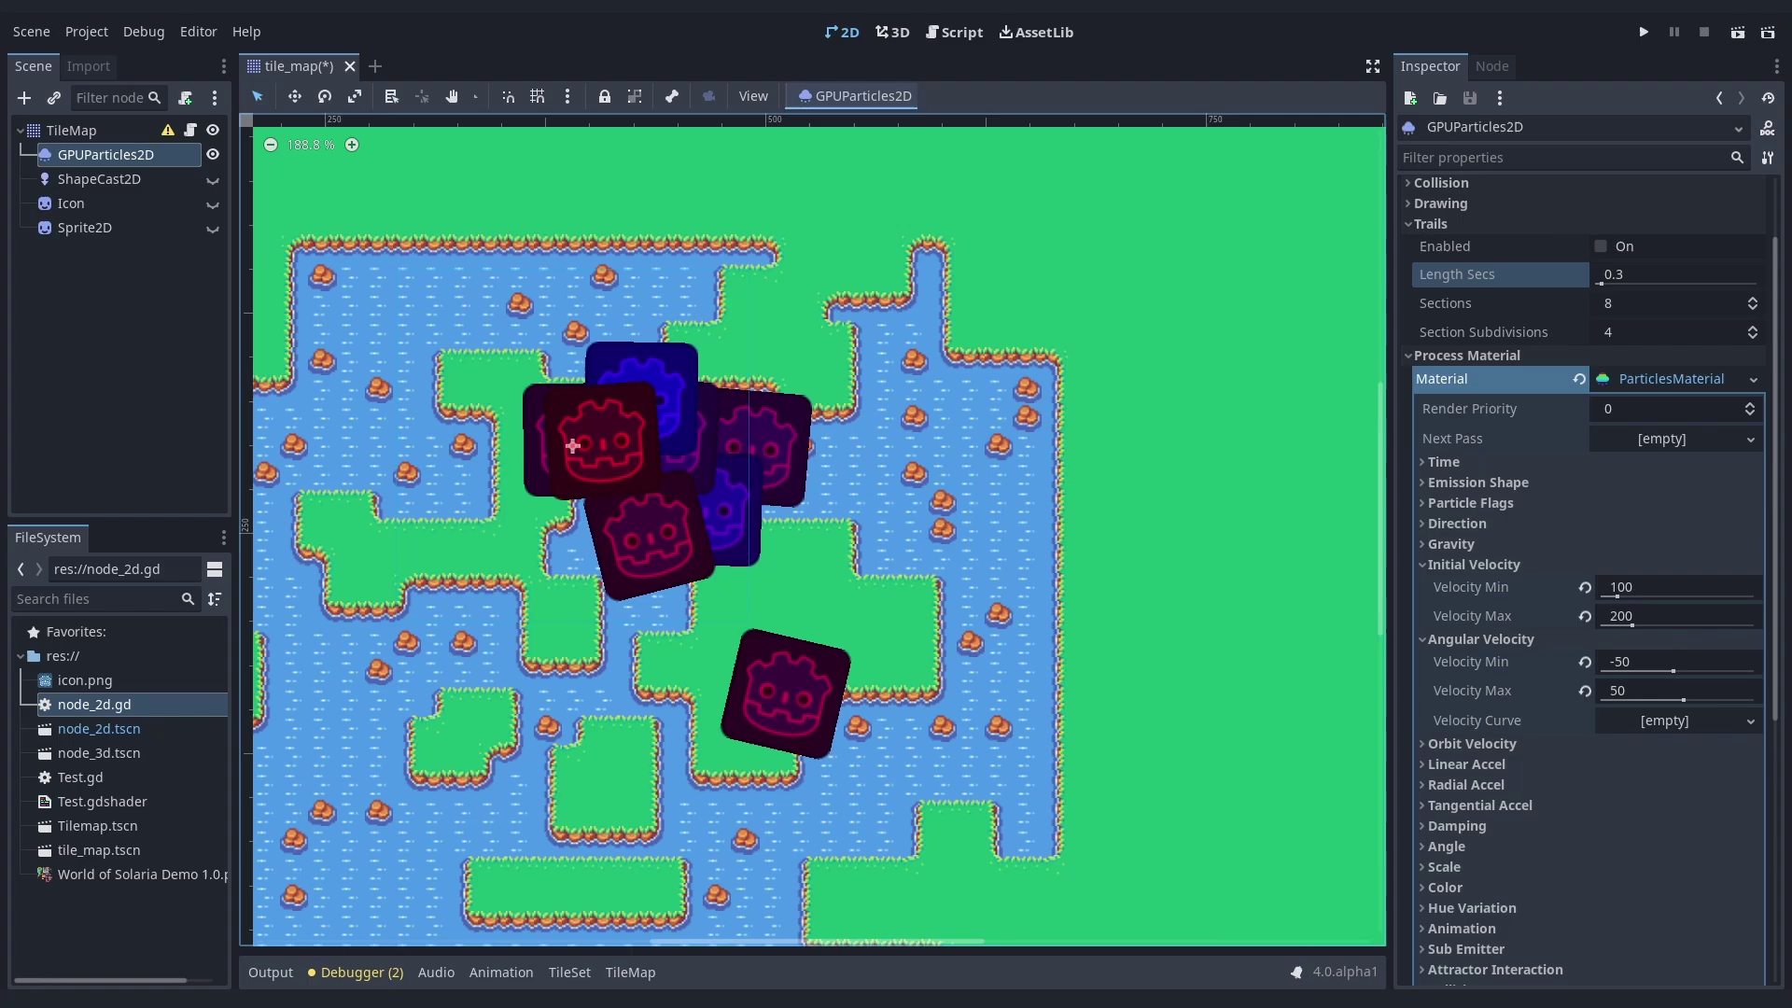
- Enable particle trails lasting 4 seconds and set the ShapeCast2D capsule radius to 100
{"action": "left_click", "coordinate": [1600, 248]}
{"action": "left_click", "coordinate": [1600, 249]}
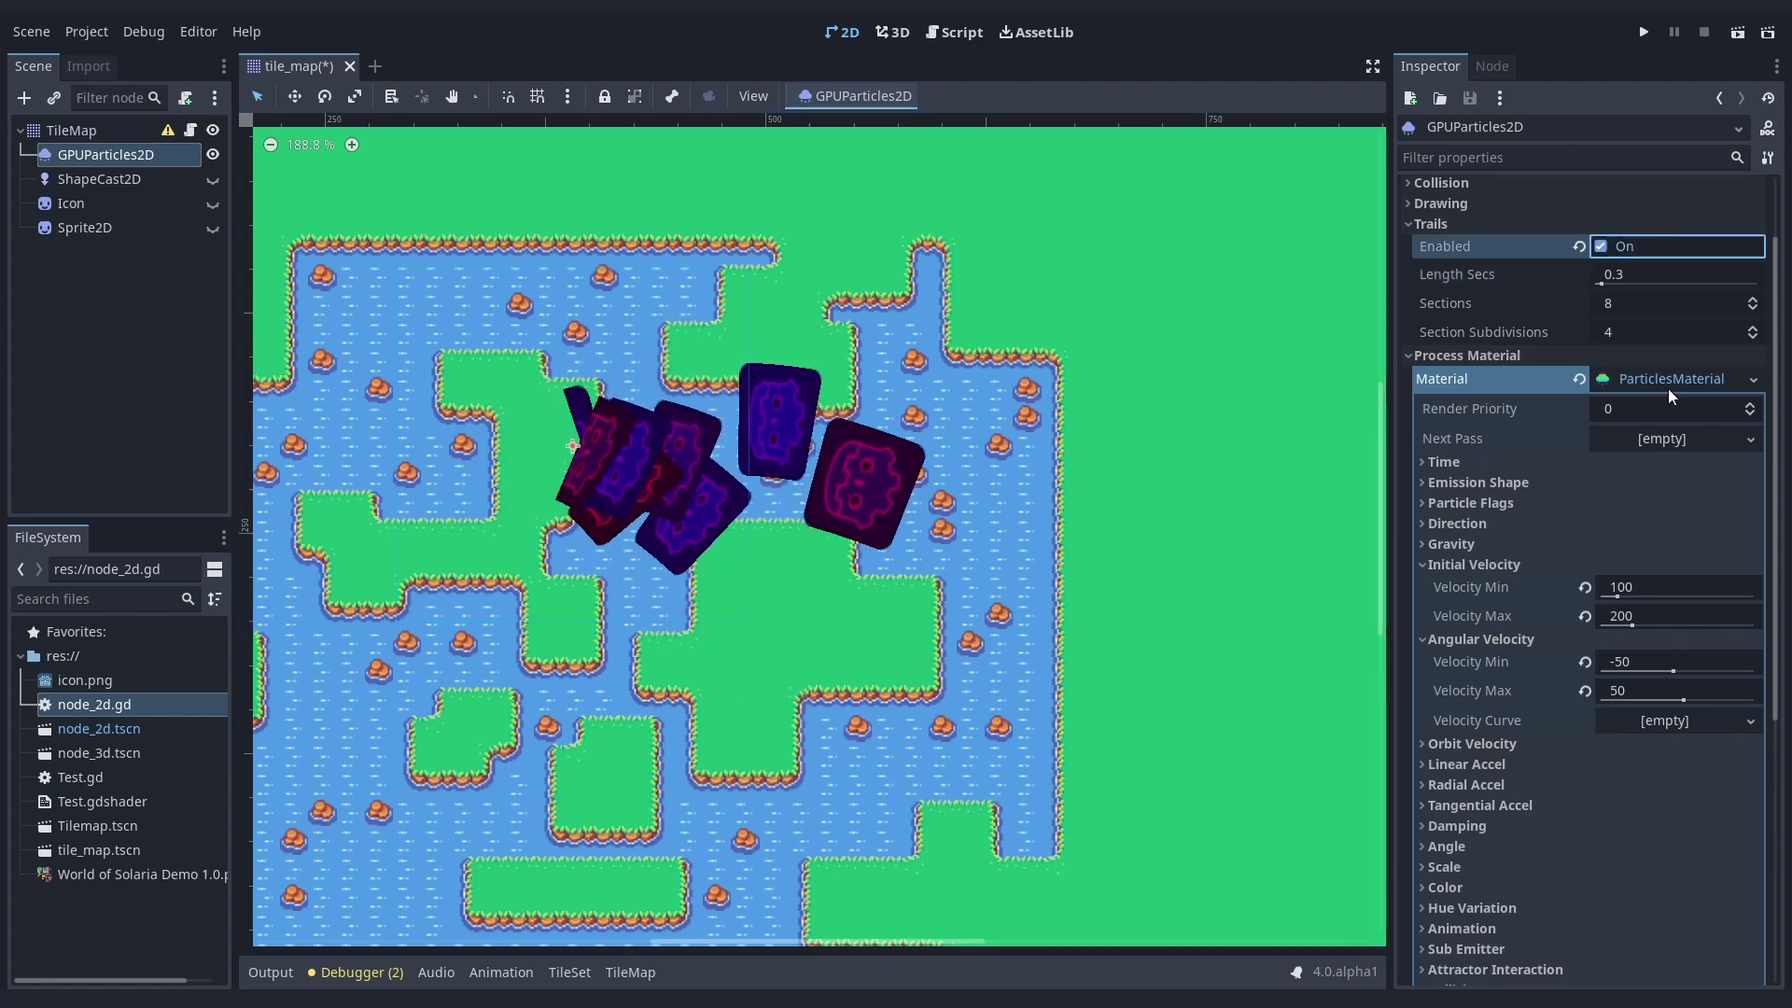
{"action": "left_click", "coordinate": [1635, 274]}
{"action": "type", "text": "4"}
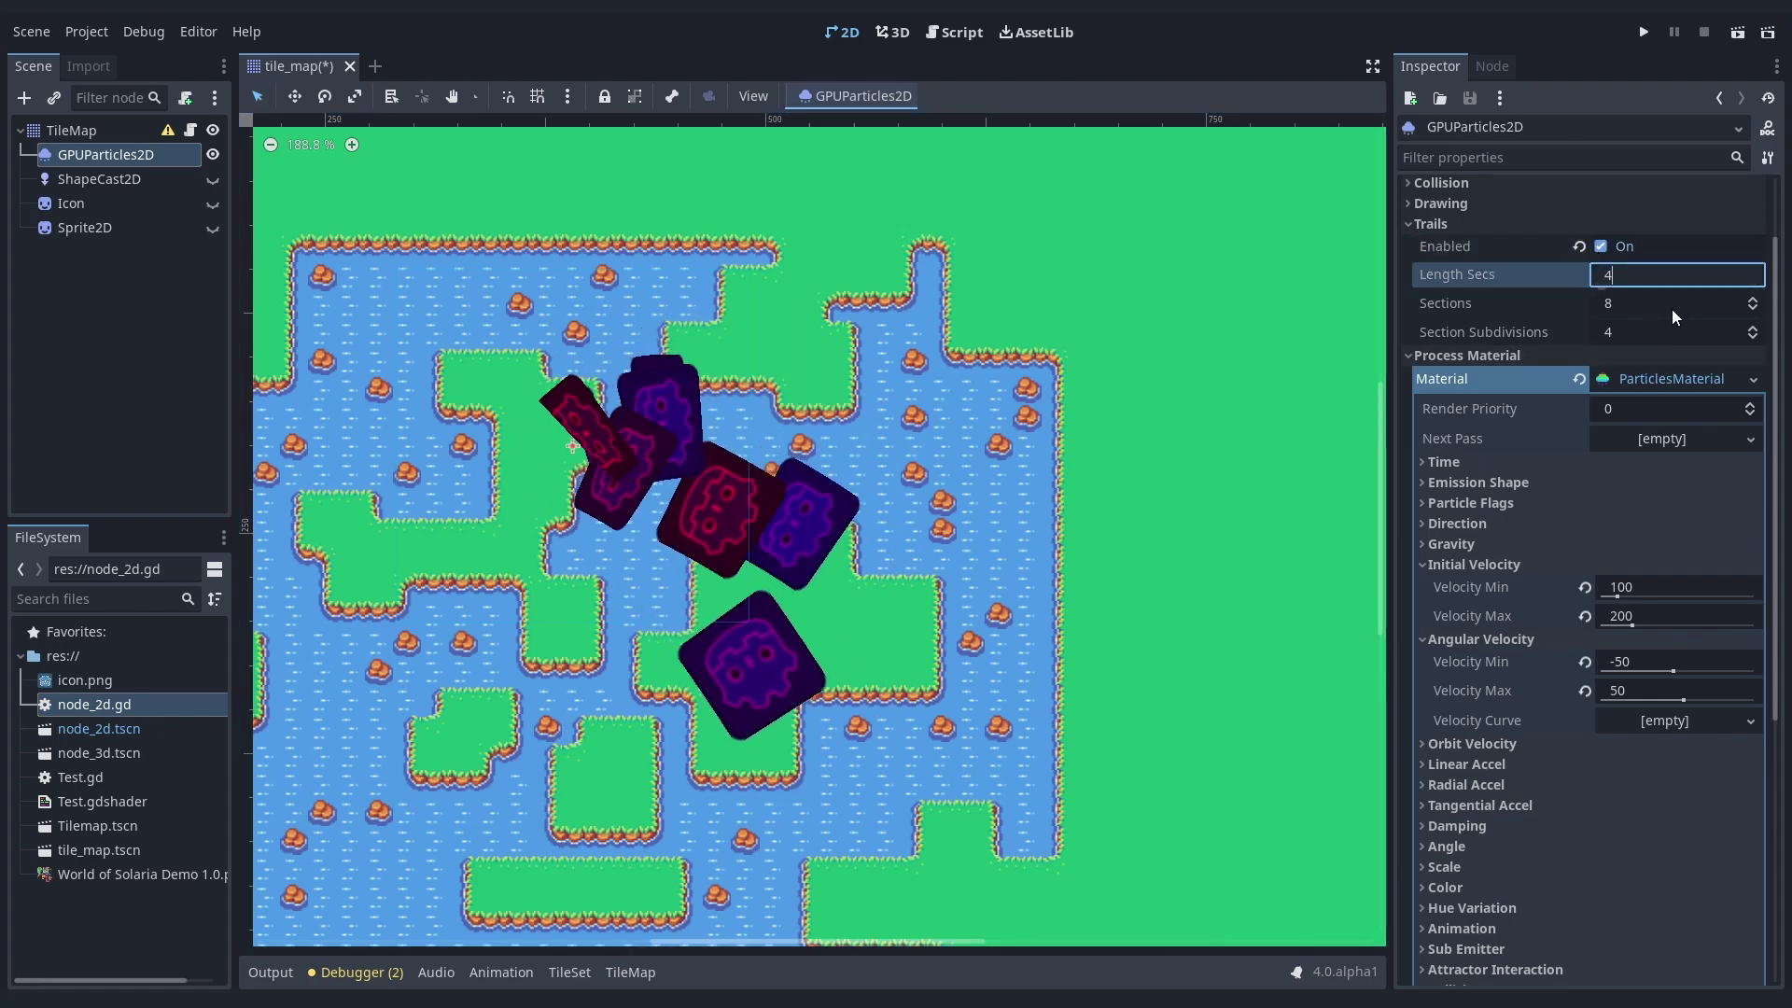
{"action": "key", "text": "Return"}
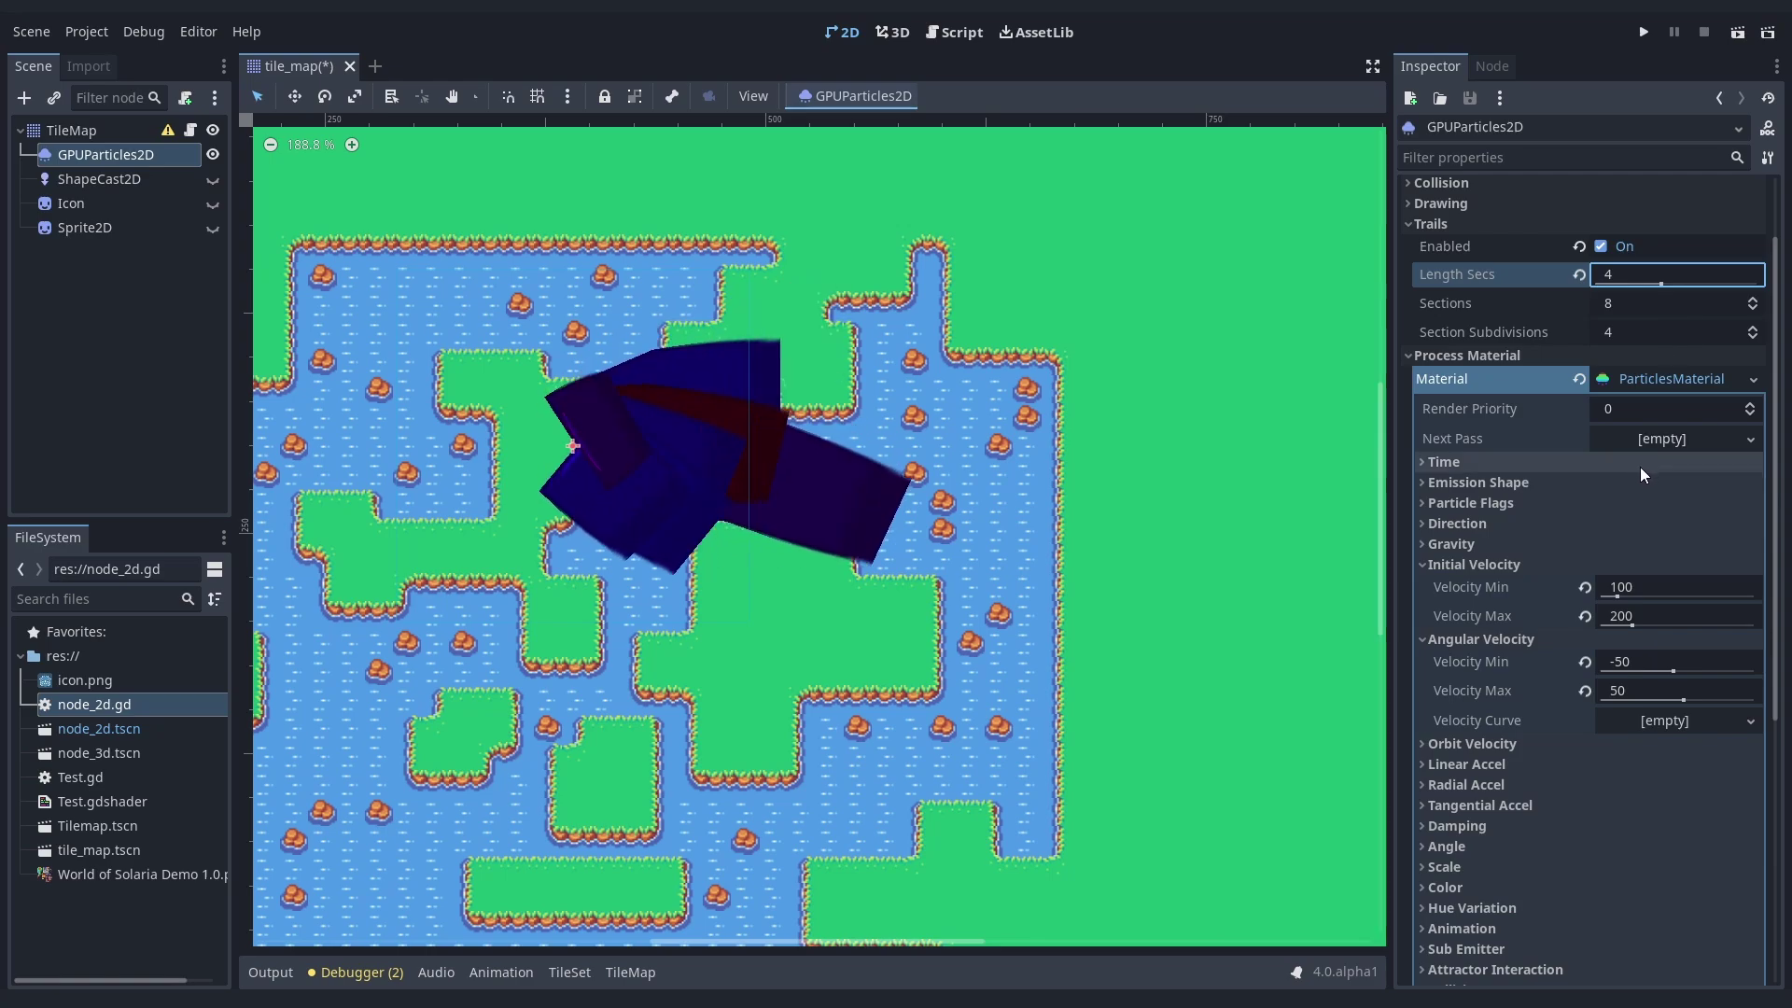
{"action": "left_click", "coordinate": [1639, 306]}
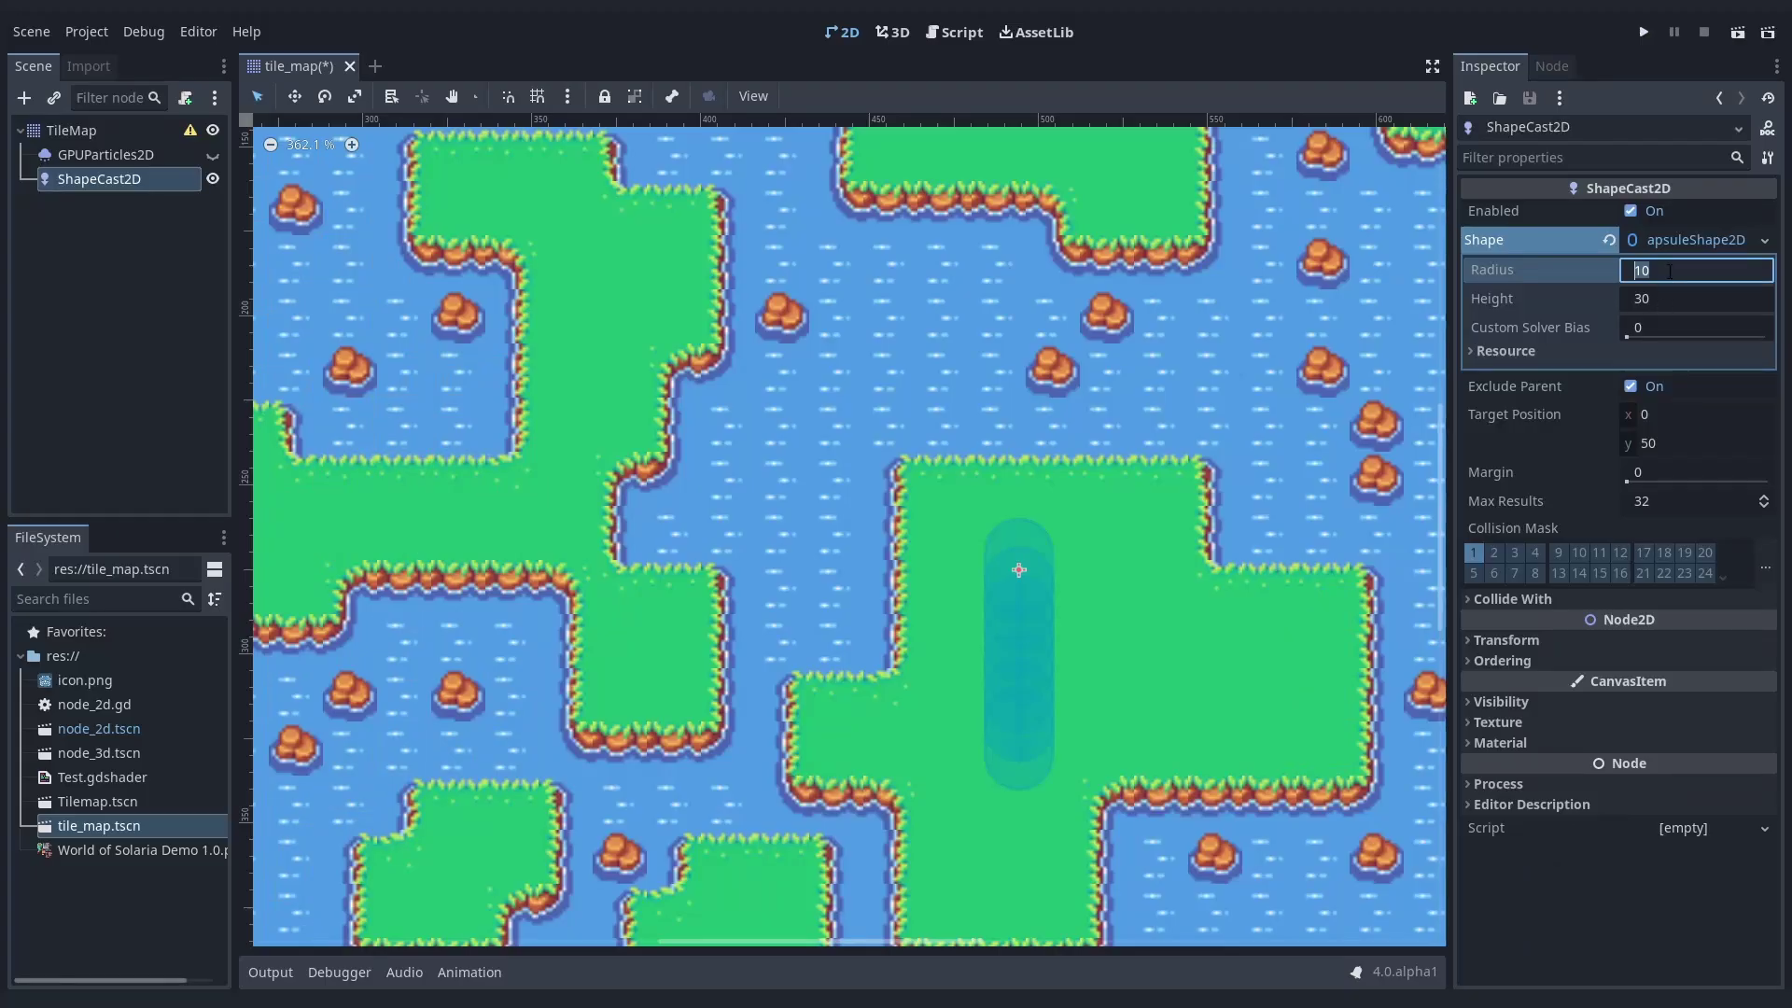
{"action": "key", "text": "Return"}
{"action": "scroll", "coordinate": [933, 504], "scroll_direction": "down", "scroll_amount": 5}
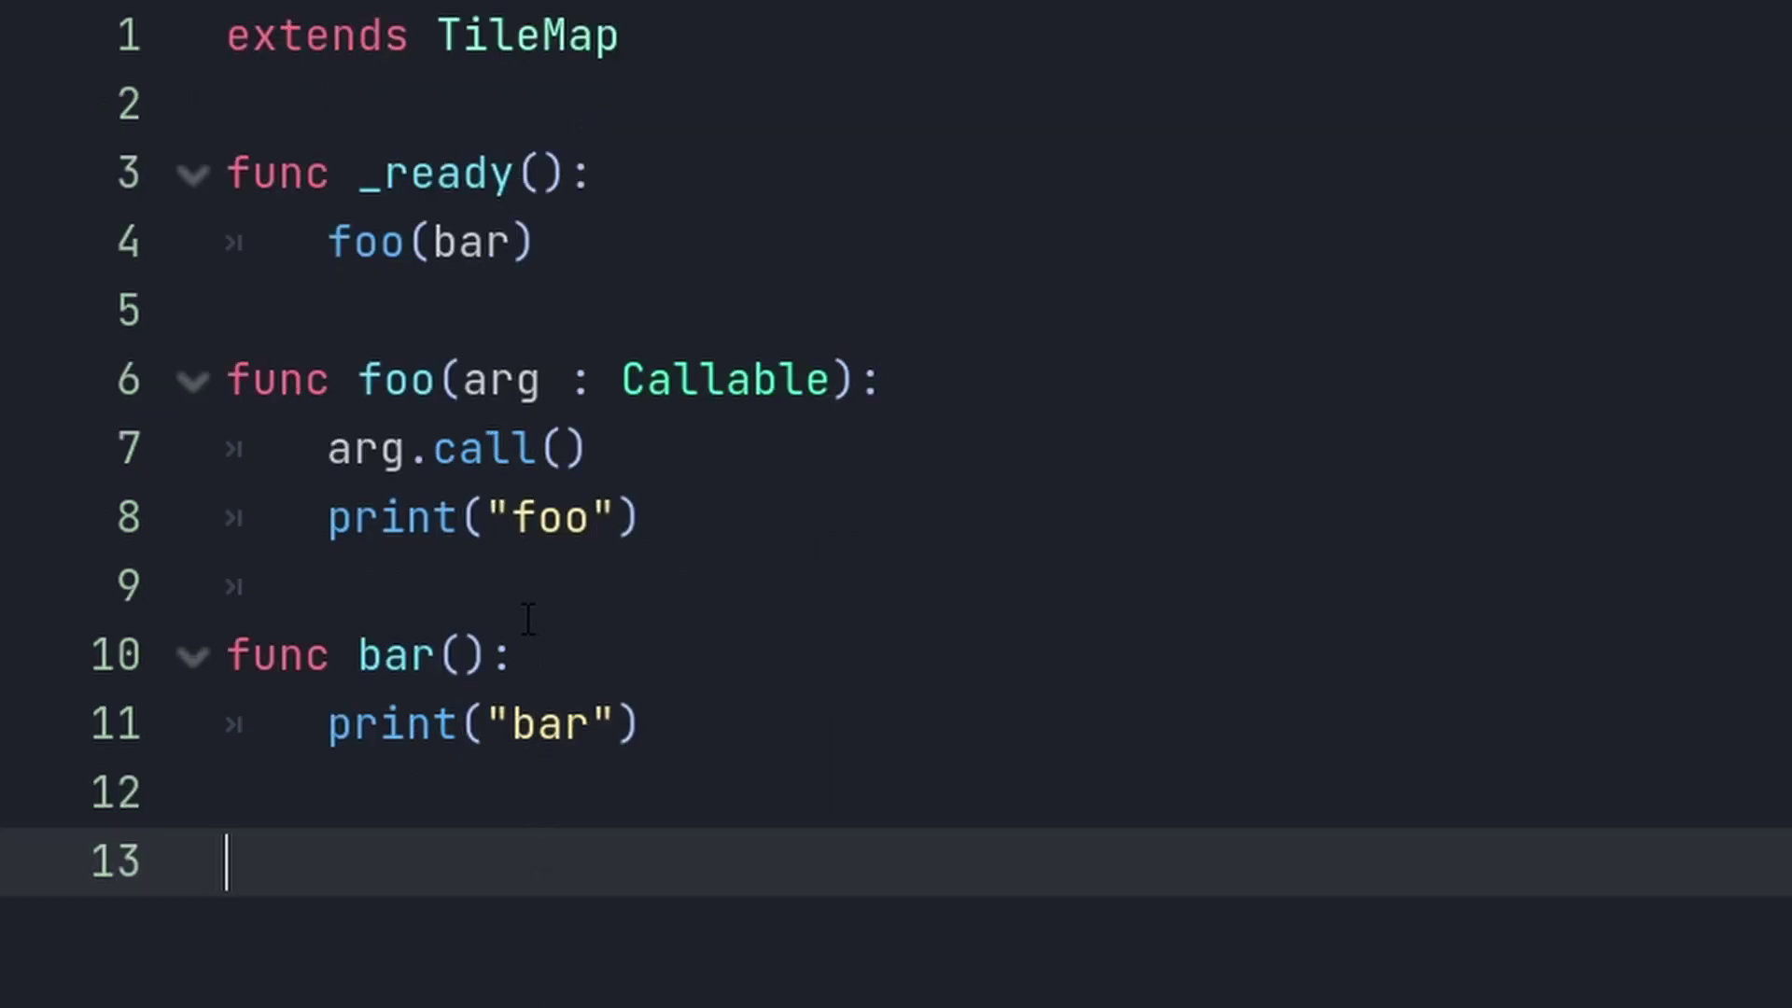
- Append .as_relative() after set_delay(1) on line 6 via autocomplete
{"action": "left_click_drag", "start_coordinate": [460, 387], "coordinate": [835, 383]}
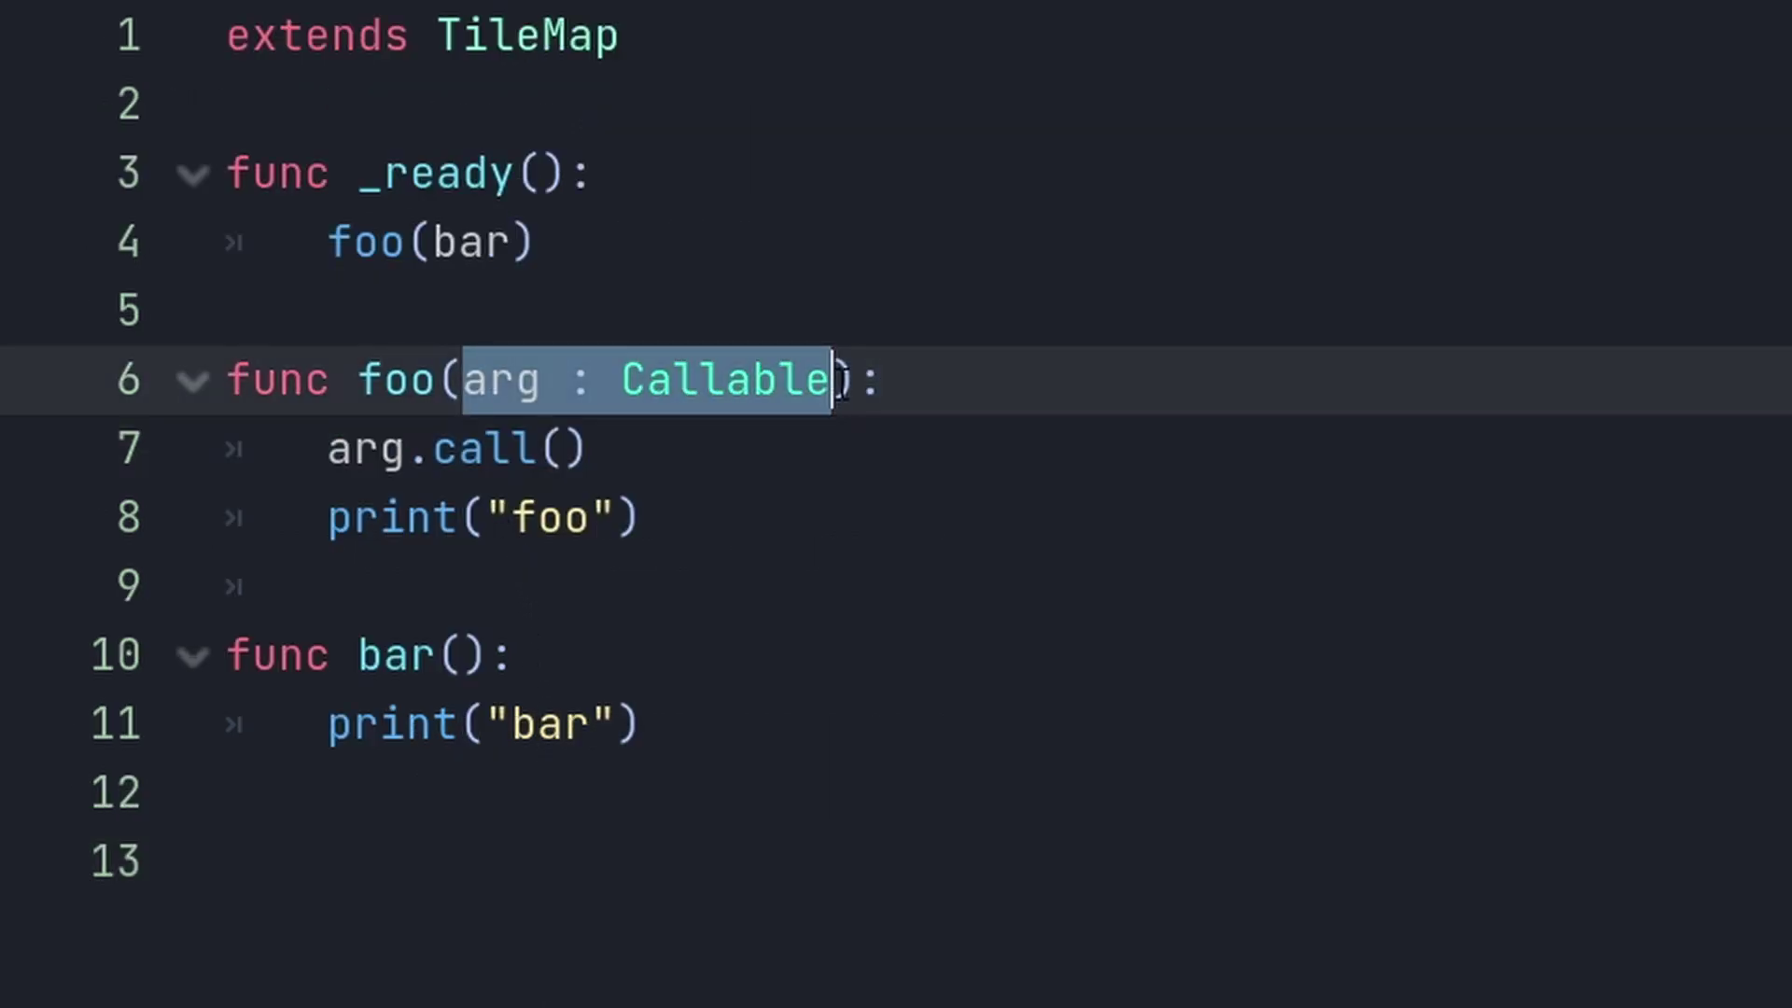
{"action": "left_click", "coordinate": [824, 864]}
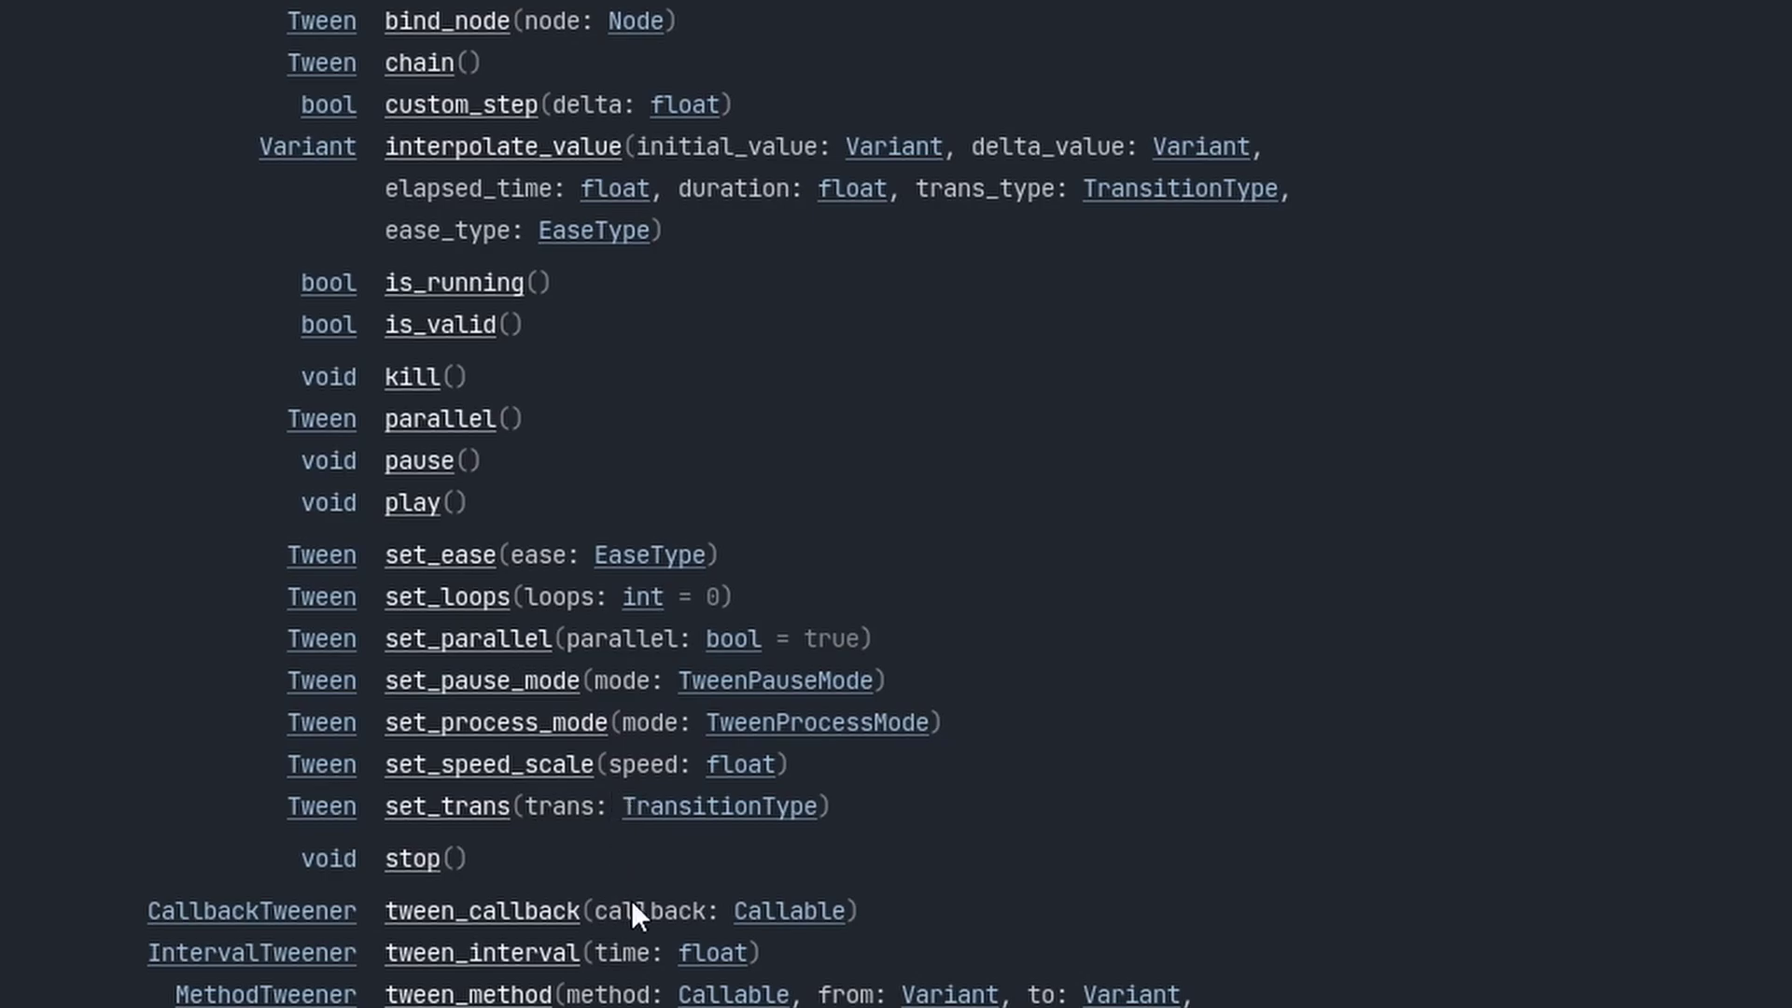
{"action": "type", "text": "as"}
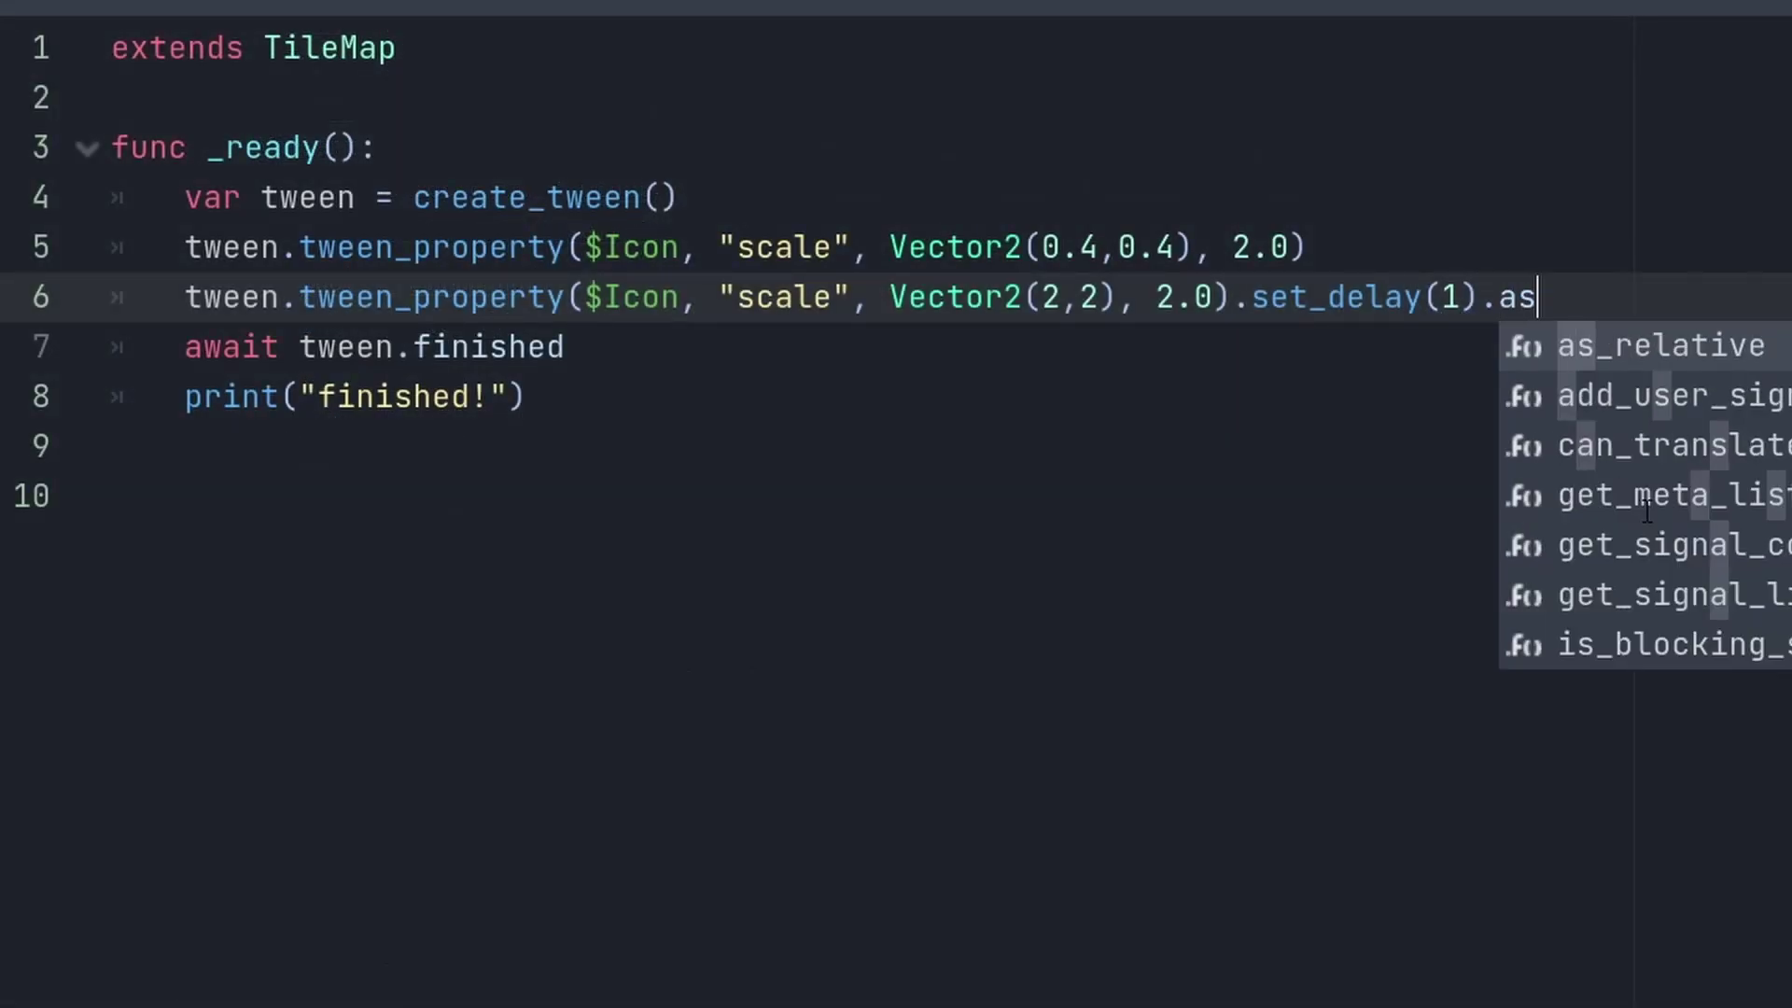
{"action": "type", "text": "_relativ"}
{"action": "key", "text": "Return"}
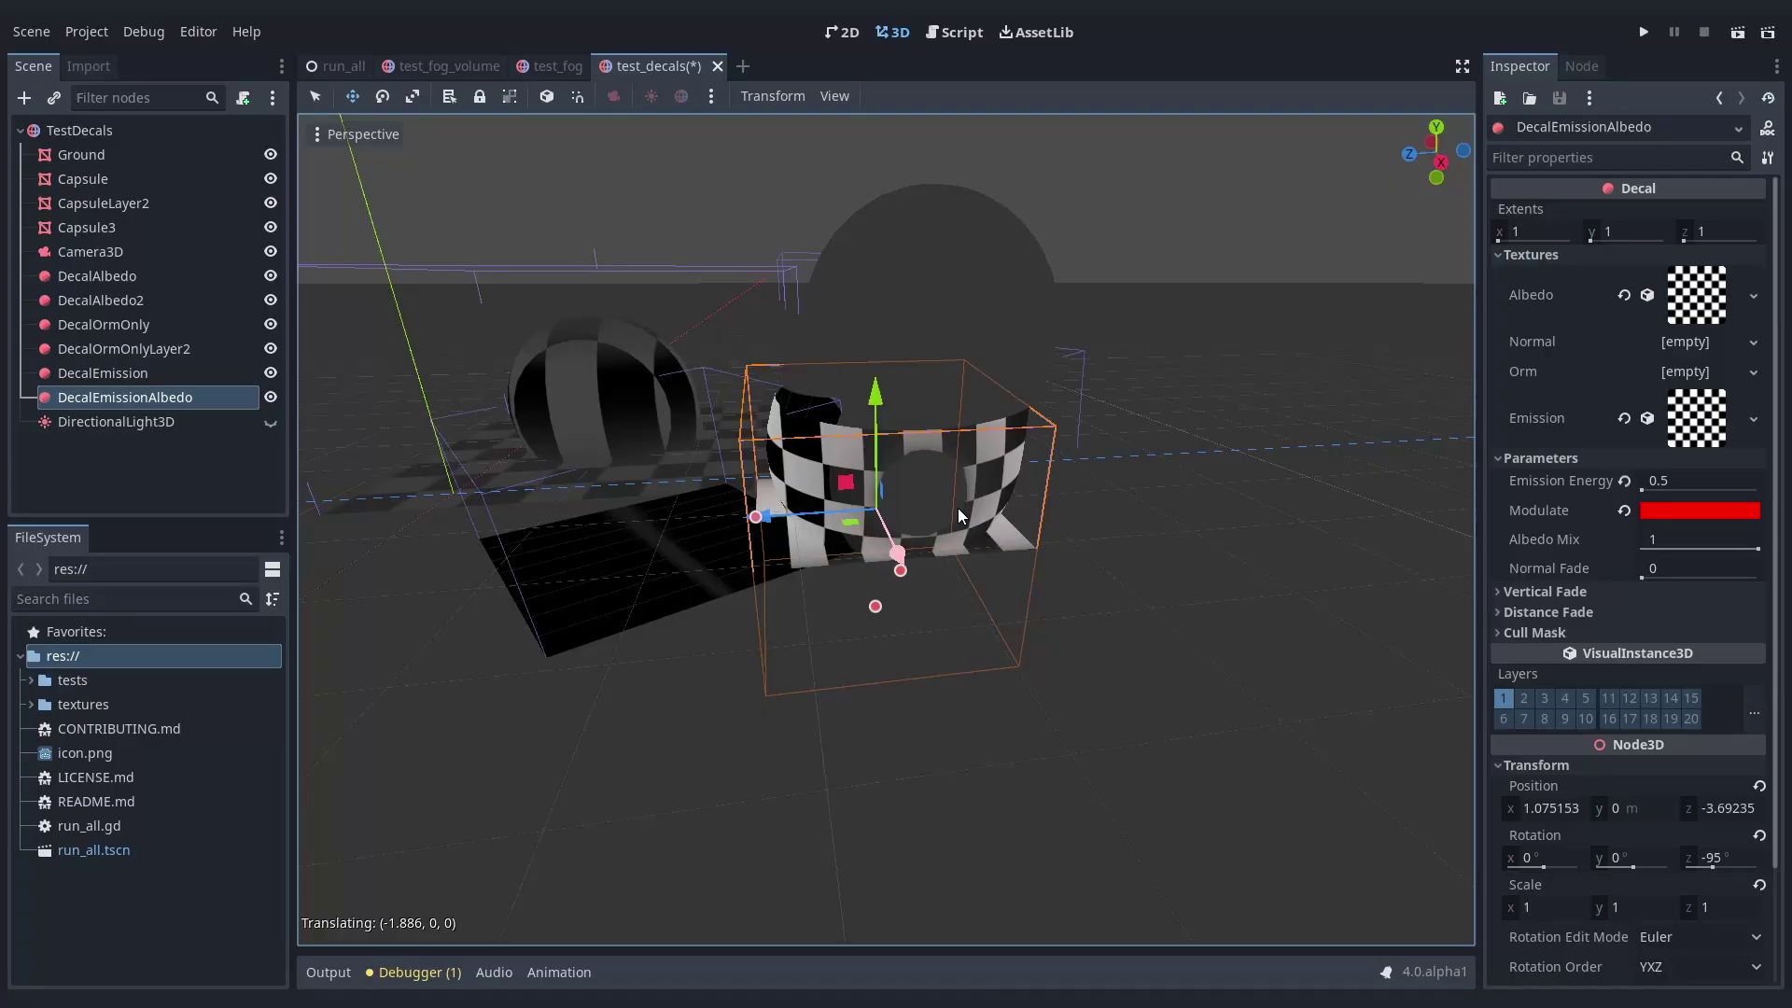
- Move DecalEmissionAlbedo along X to 3.17 and DecalOrmOnly along Z to -2.108
{"action": "left_click_drag", "start_coordinate": [958, 508], "coordinate": [1045, 687]}
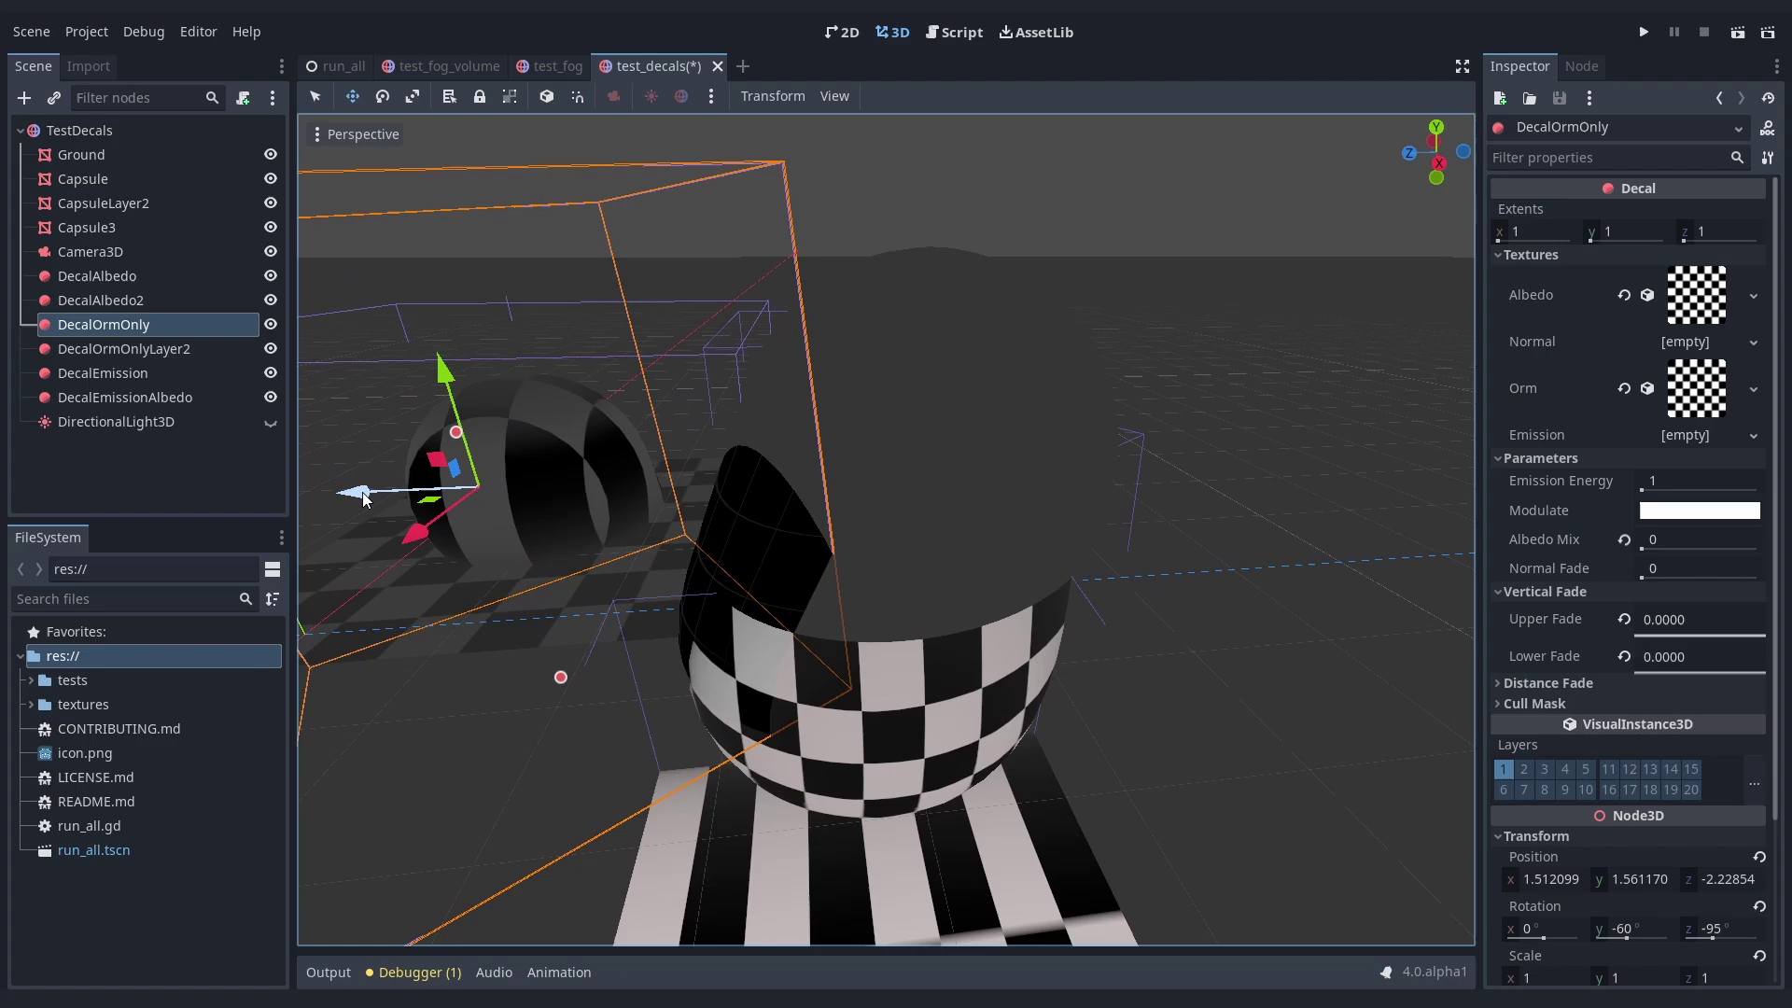
{"action": "left_click_drag", "start_coordinate": [364, 500], "coordinate": [337, 608]}
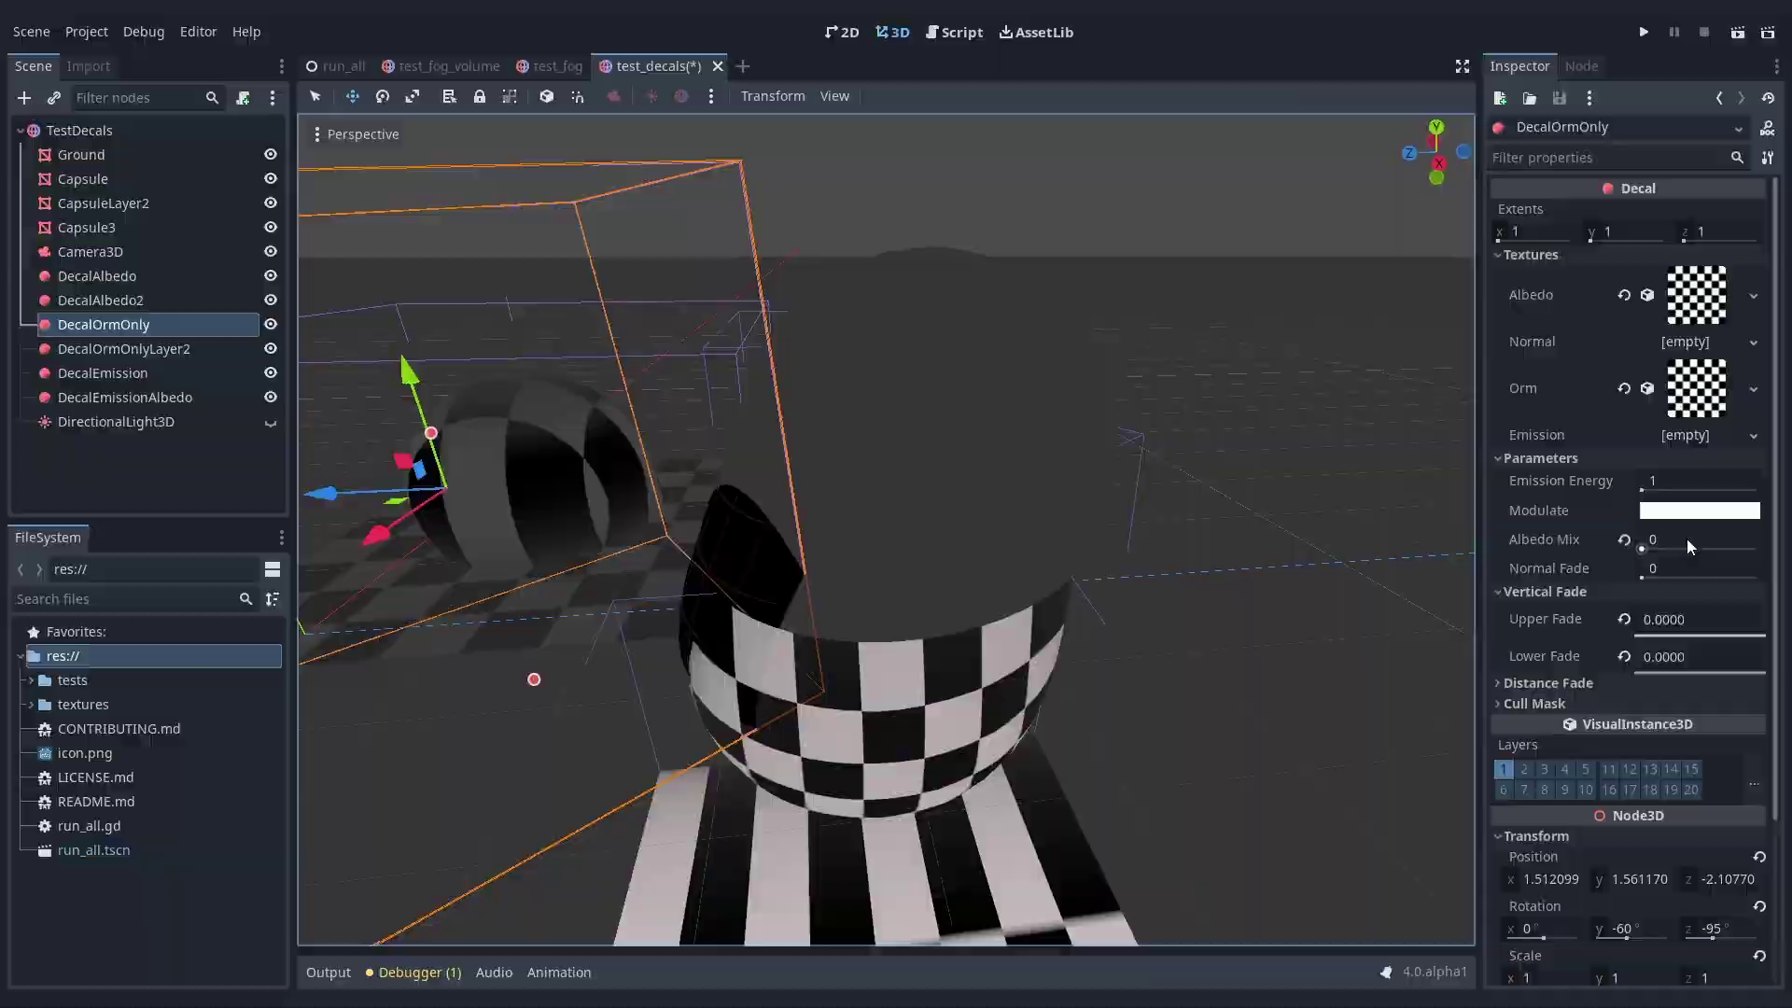